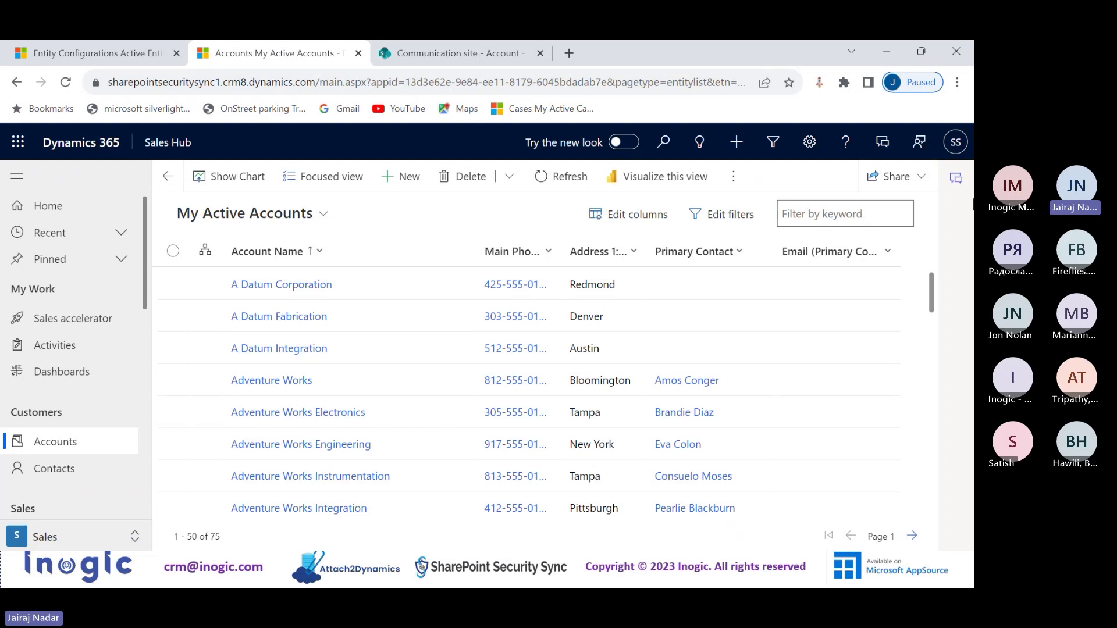
- Check which user is signed in to Sales Hub, and review the folders in the SharePoint Account library
click(955, 142)
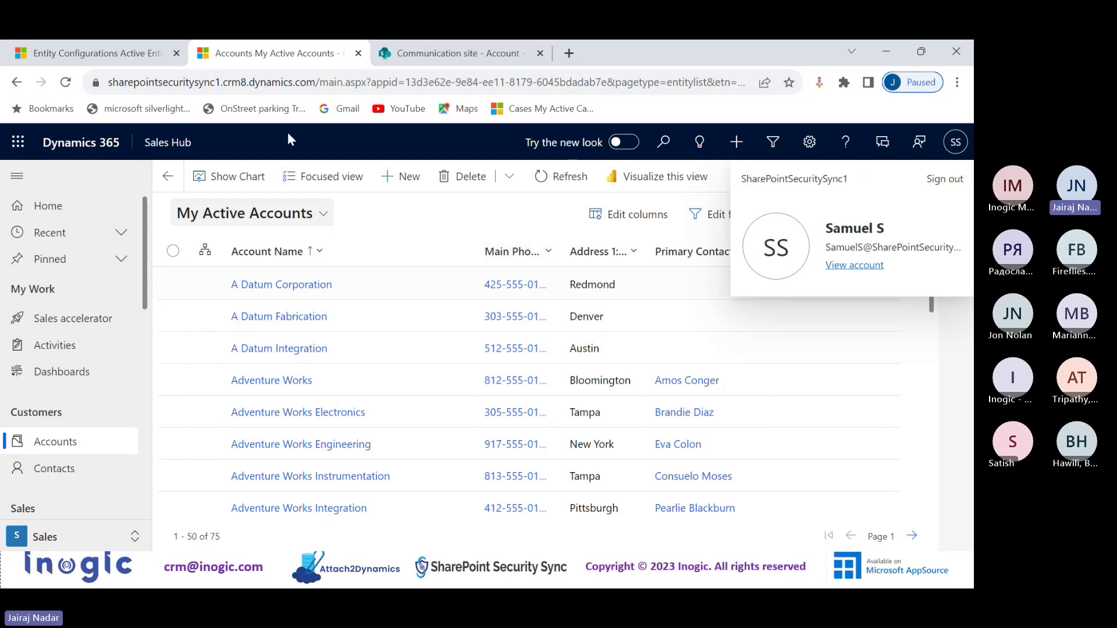
click(442, 53)
scroll(331, 353, down, 2)
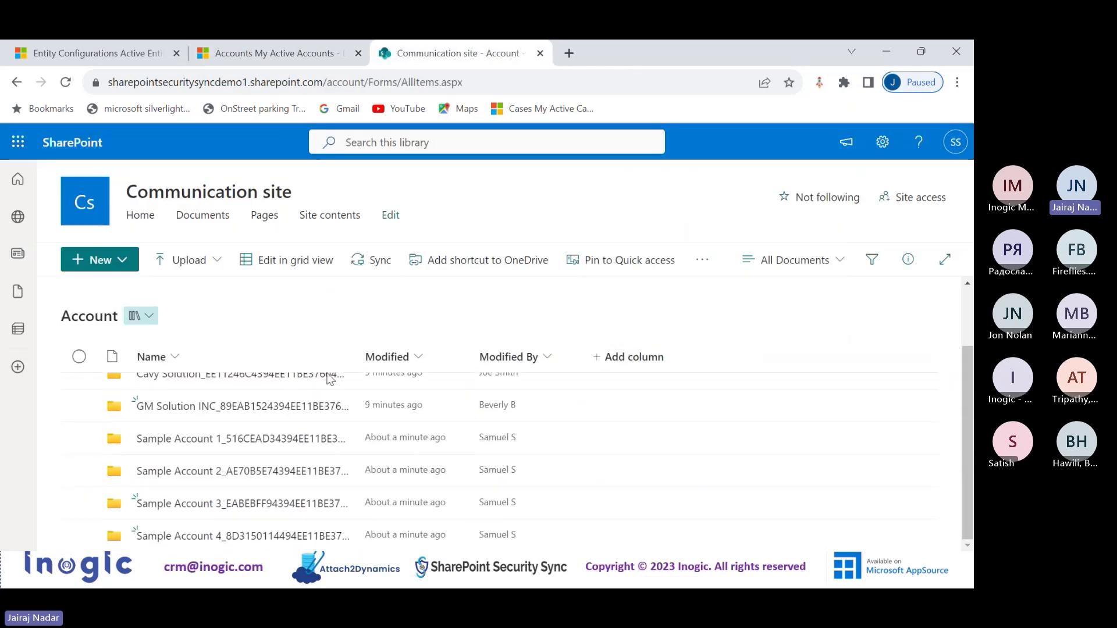
scroll(331, 355, up, 2)
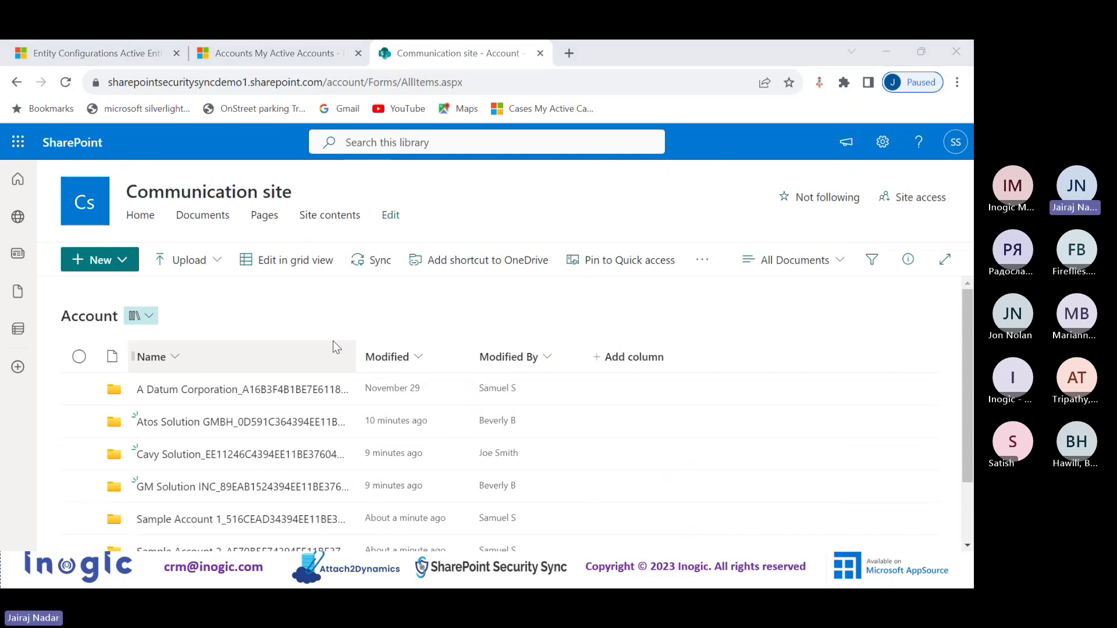
- Switch to the guest browser window, check its signed-in user, and view that user's accounts and SharePoint Account folders
key(alt+Tab)
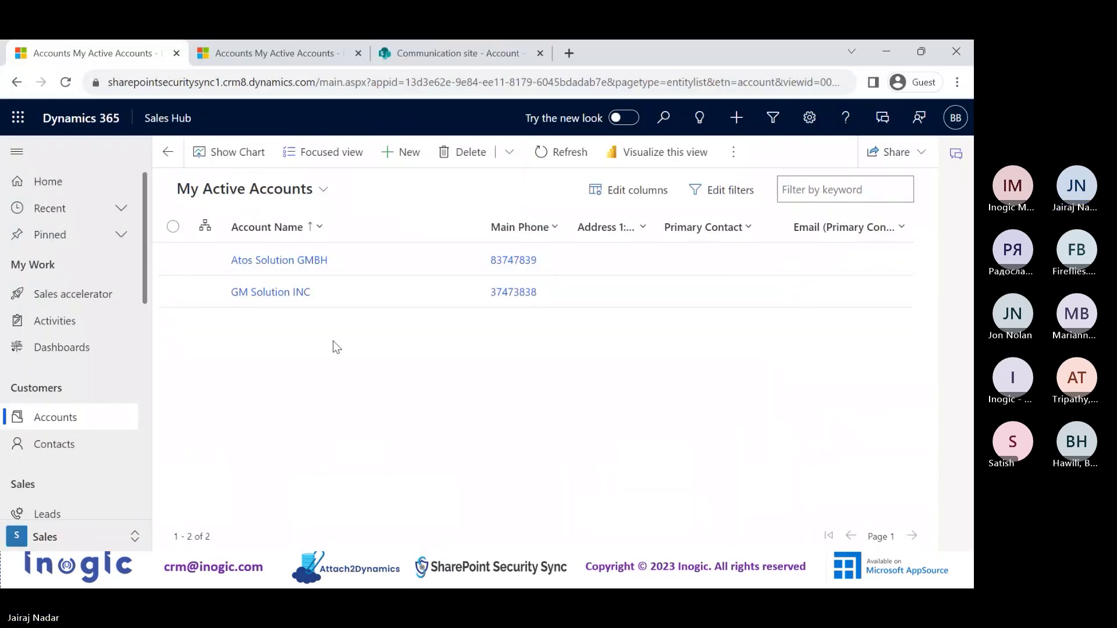
click(955, 117)
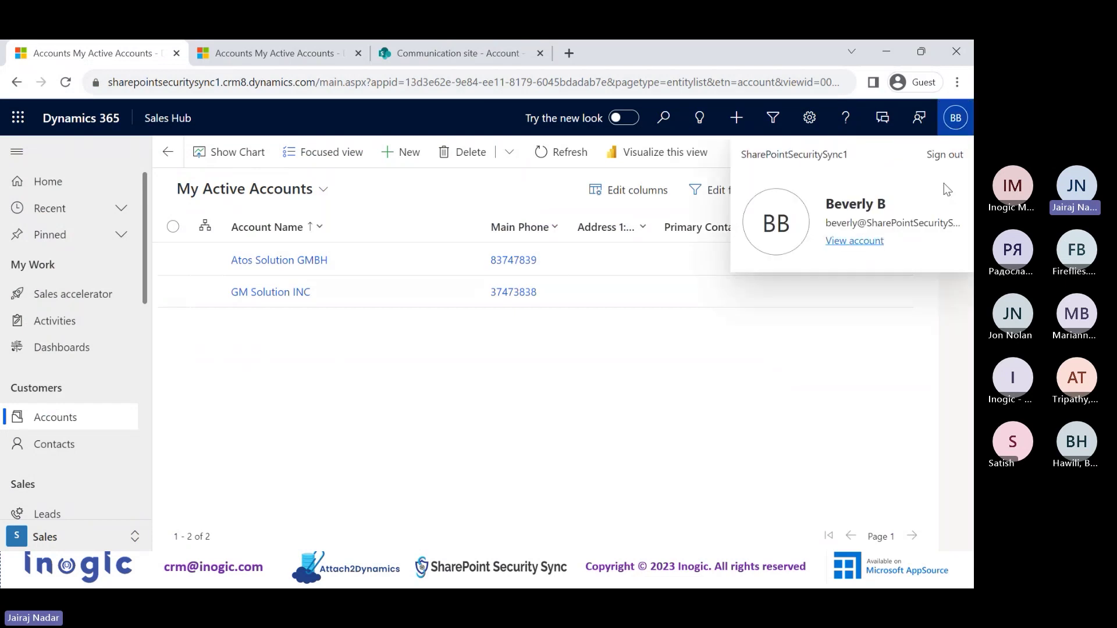
click(808, 358)
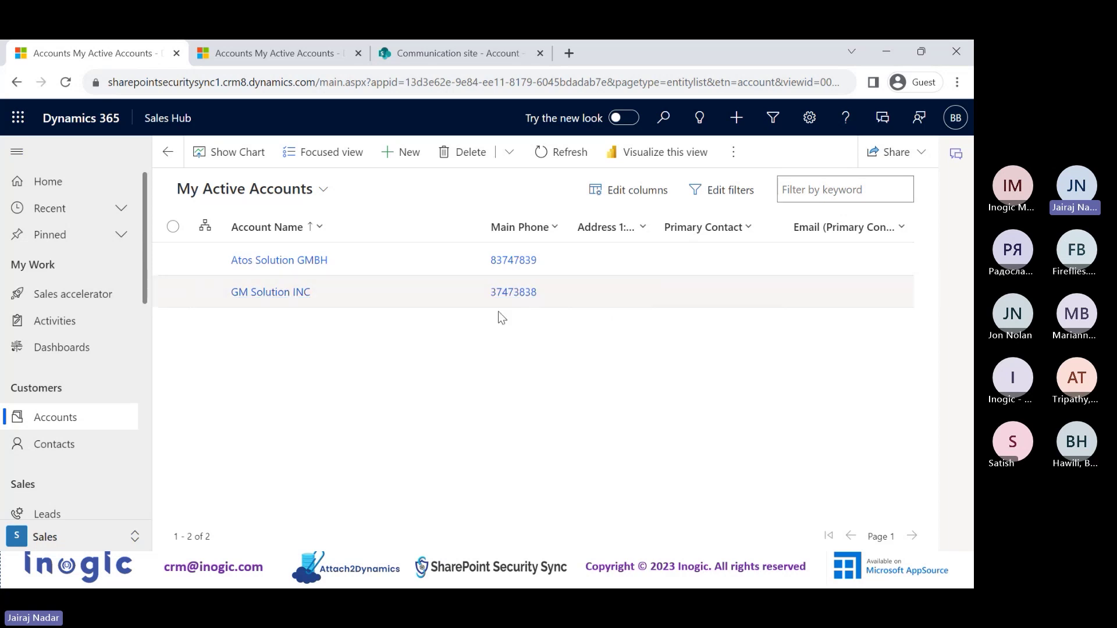
click(456, 58)
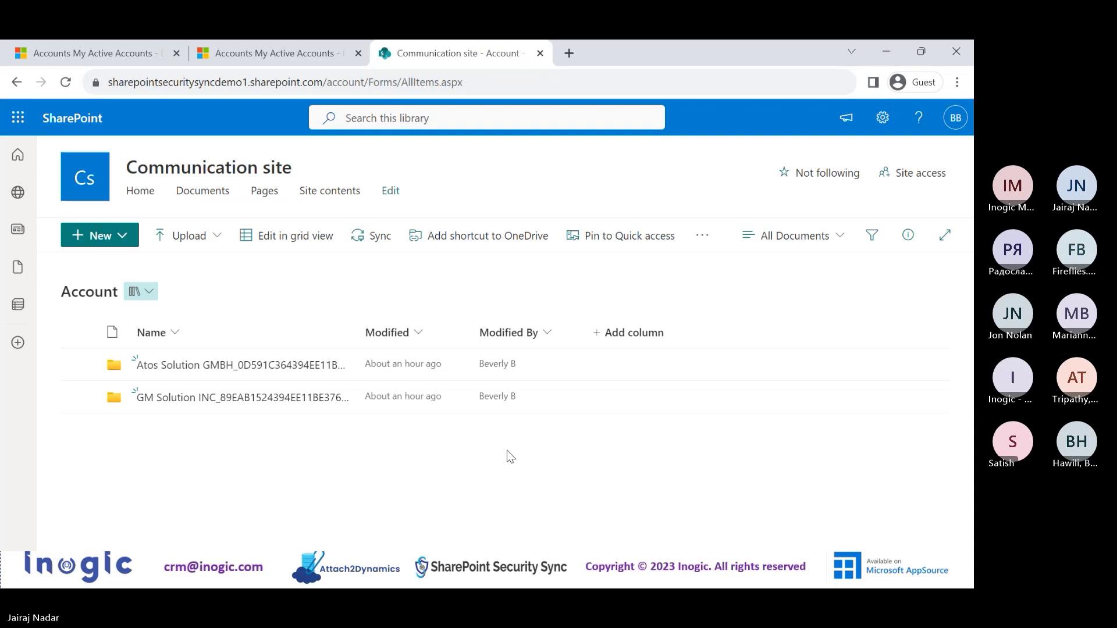
- Switch to the incognito browser window, check its signed-in user, and view that user's accounts and SharePoint Account folders
key(alt+Tab)
key(alt+Down)
key(alt+Down)
key(alt+Left)
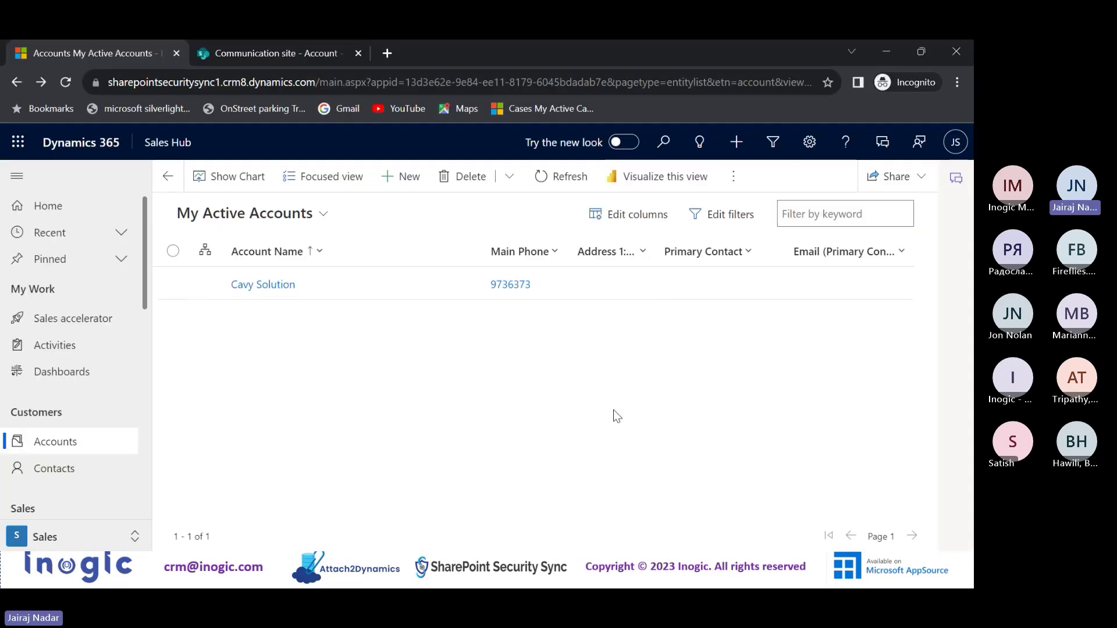
click(955, 142)
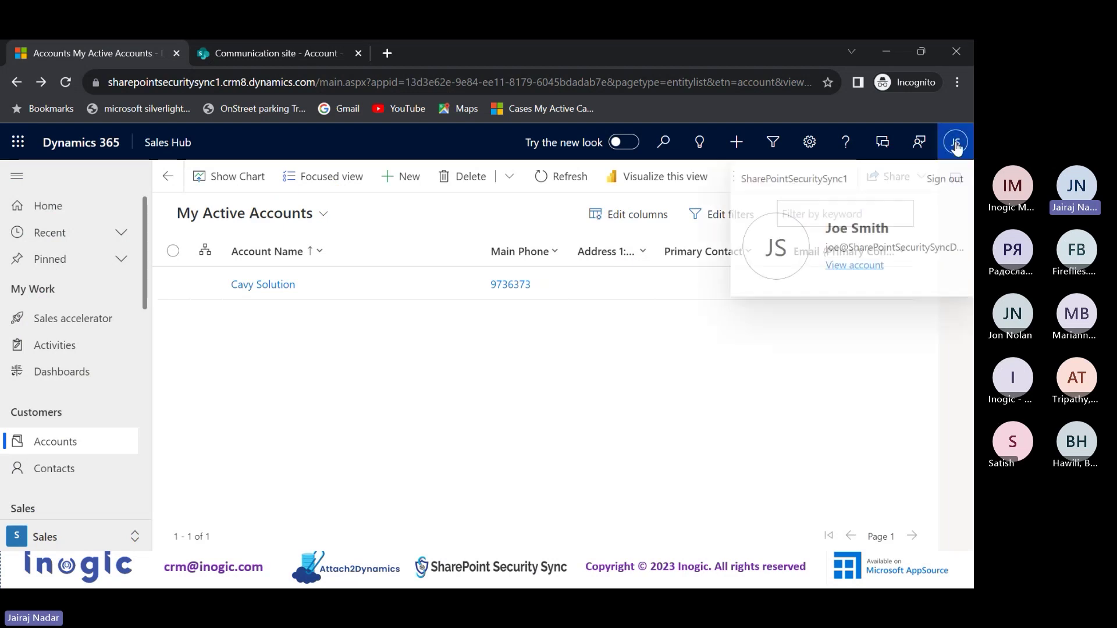
click(829, 336)
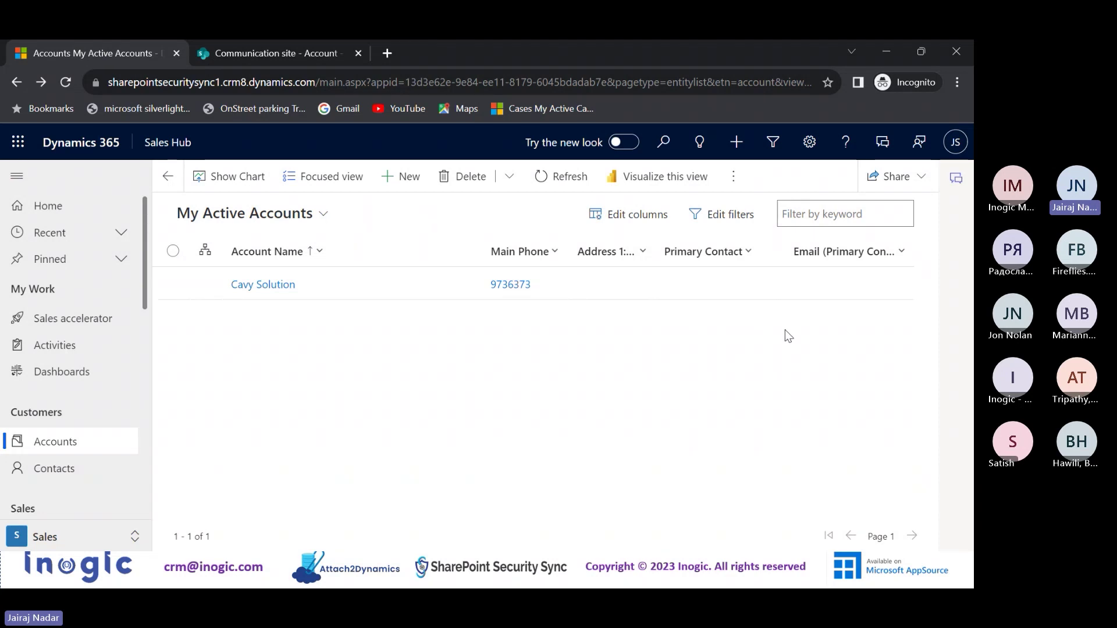
click(308, 59)
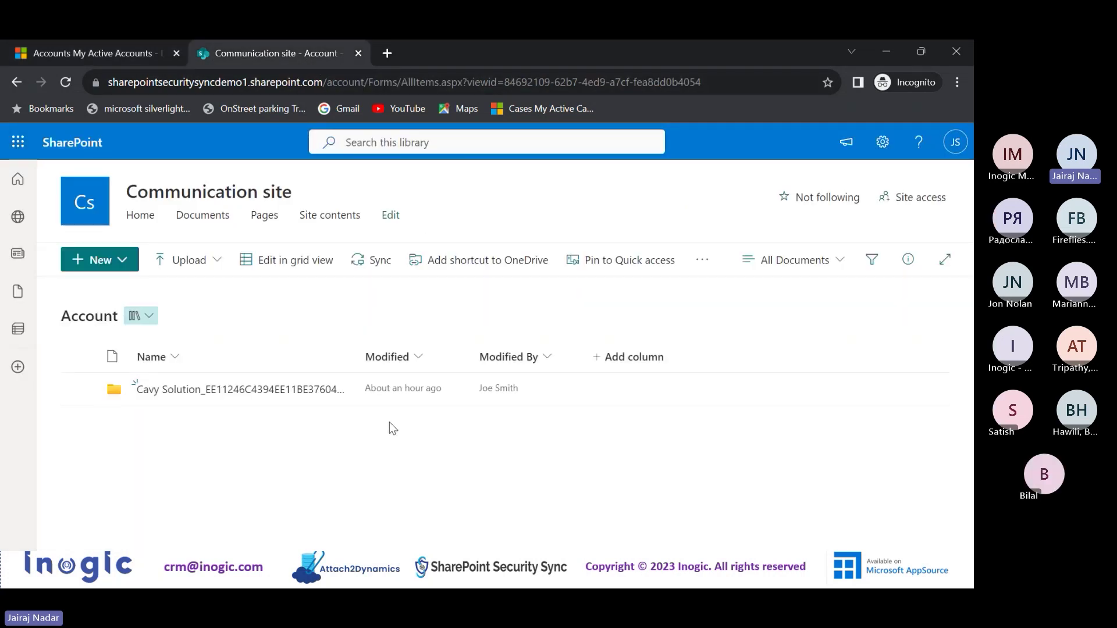
- Return to the first user's browser window and review the Active Entity Configurations and My Active Accounts lists
key(alt+Tab)
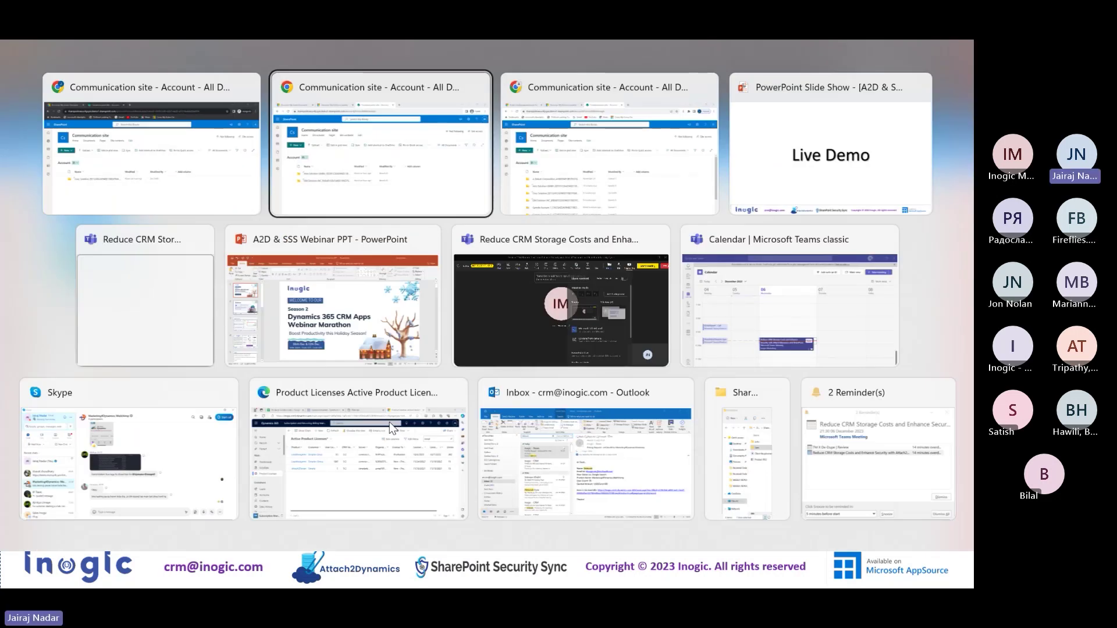
key(alt+Tab)
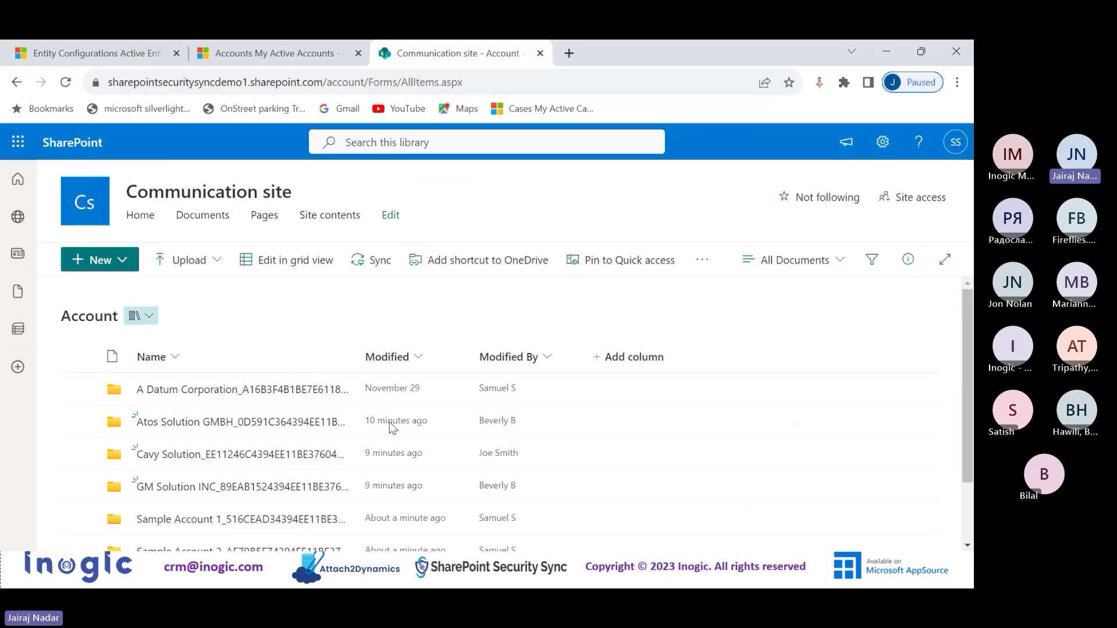
click(124, 55)
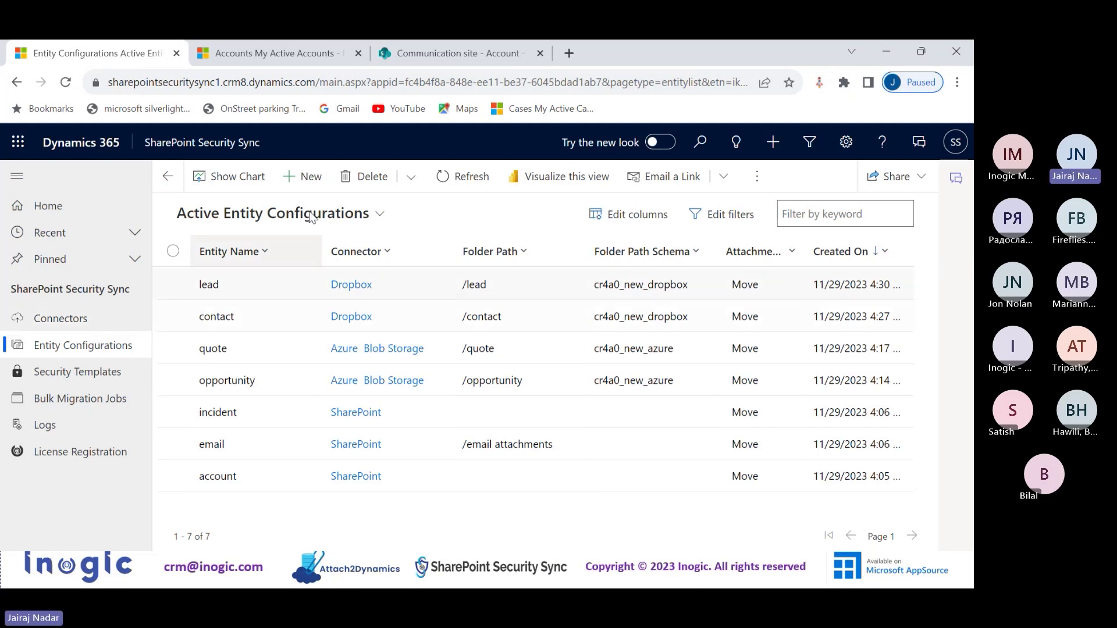
click(301, 49)
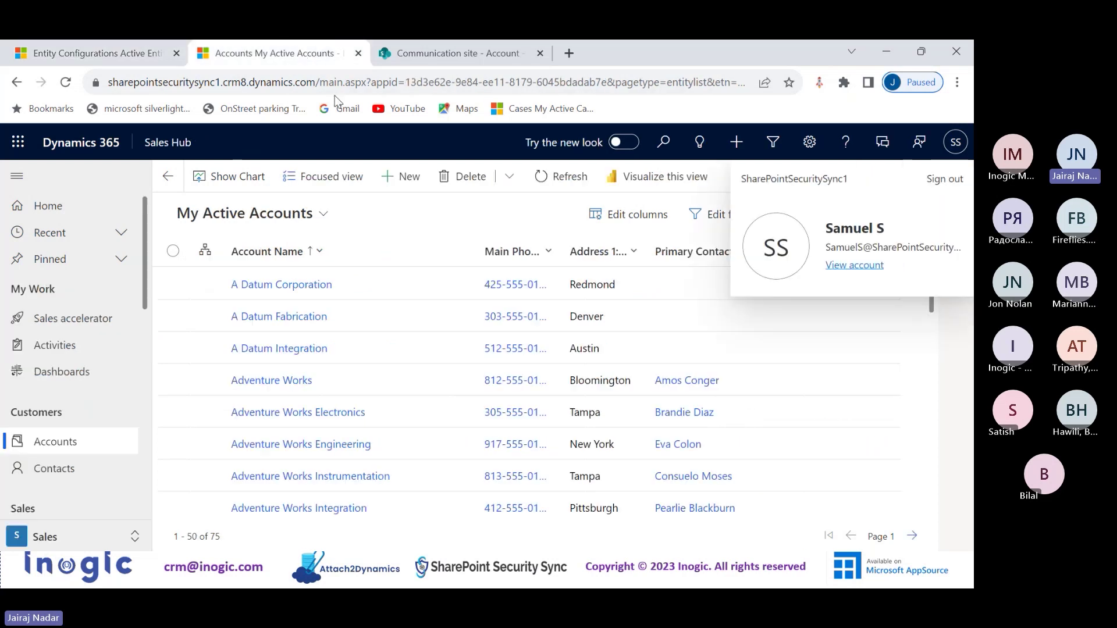
click(387, 218)
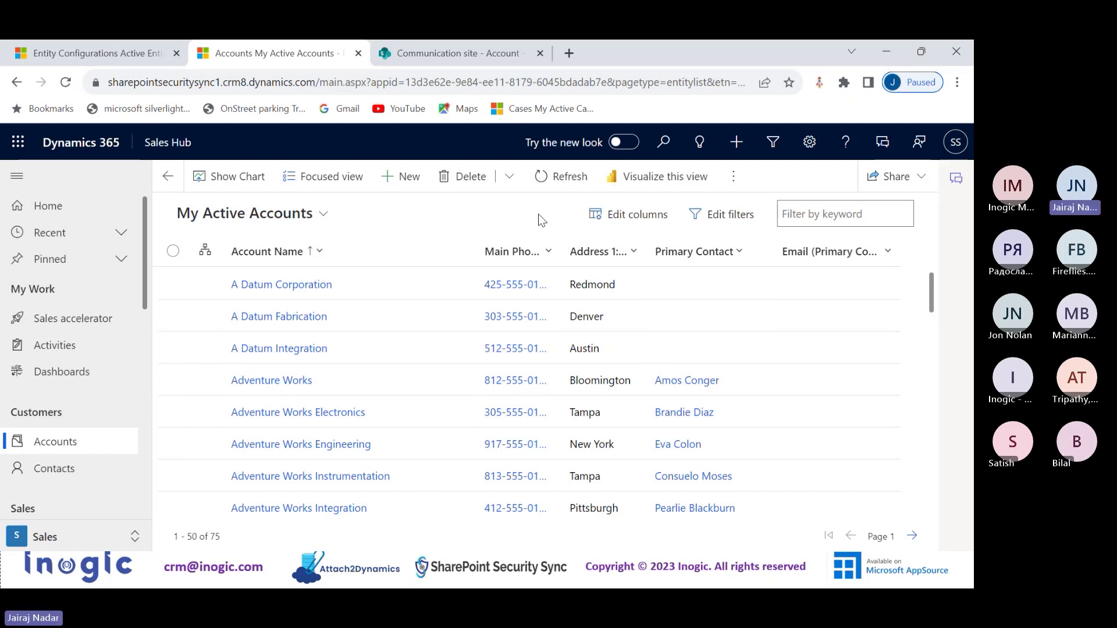
- Open the Notes - Last X Days job from the Completed Bulk Migration Jobs view in SharePoint Security Sync
click(80, 50)
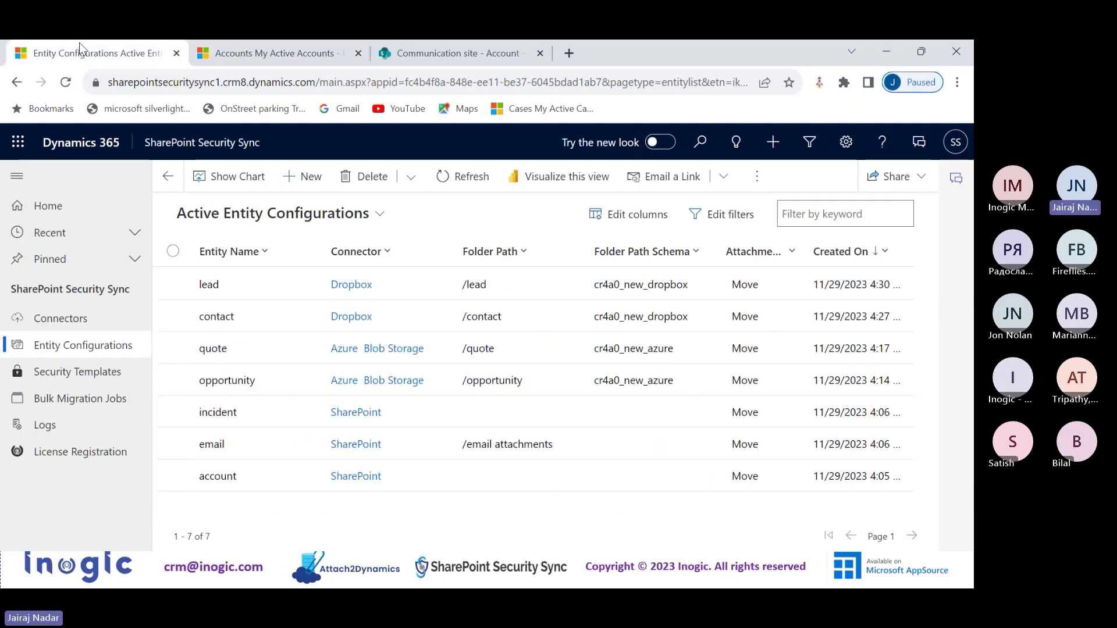
click(24, 399)
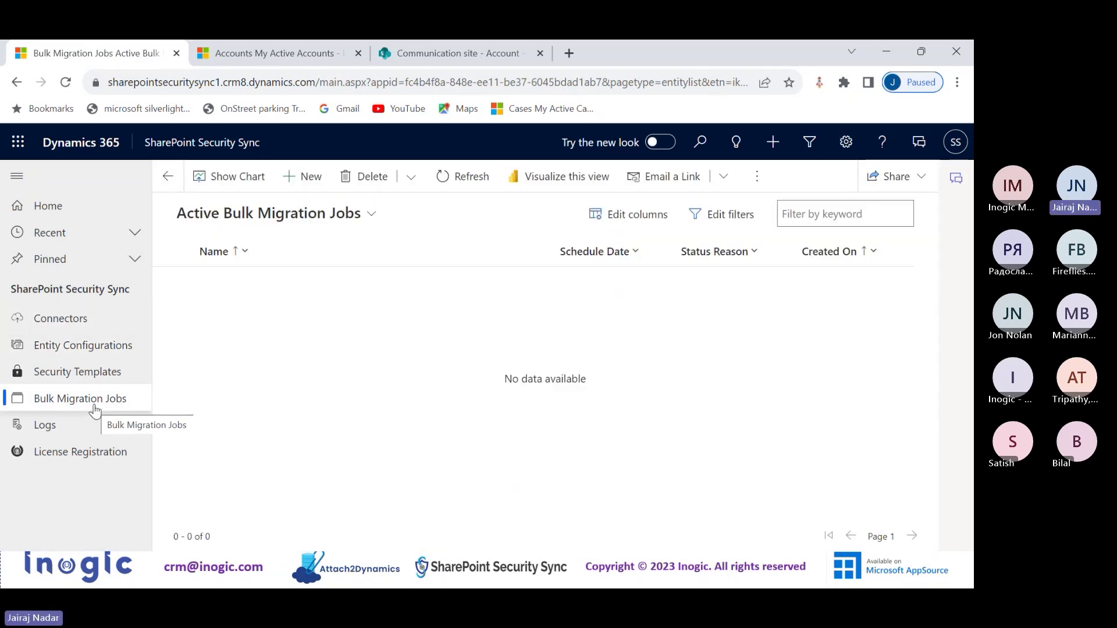
click(370, 214)
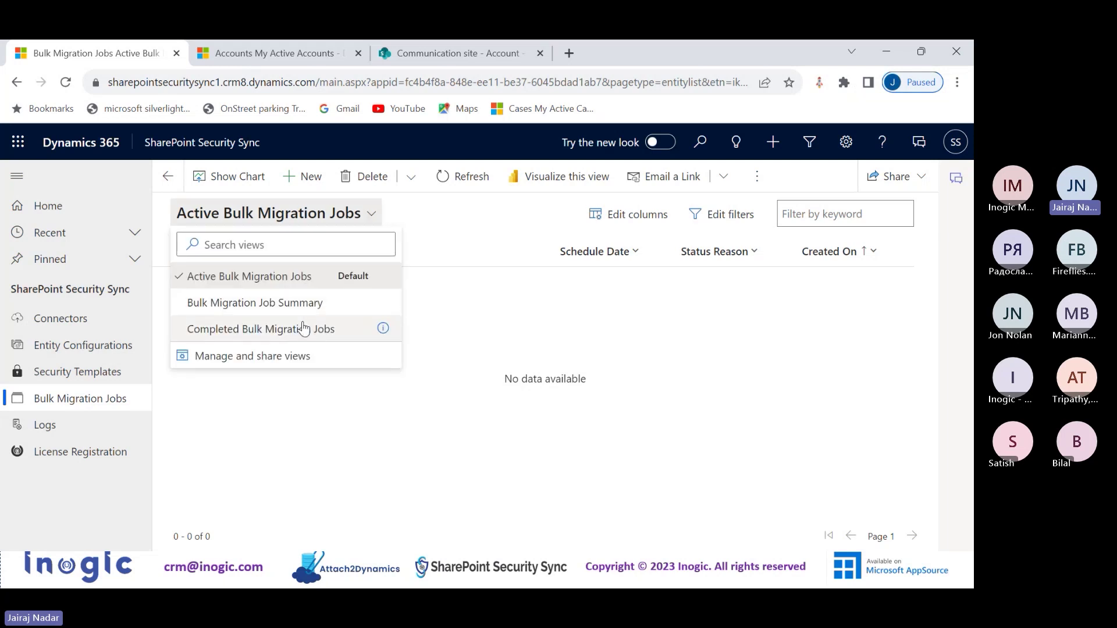
click(303, 328)
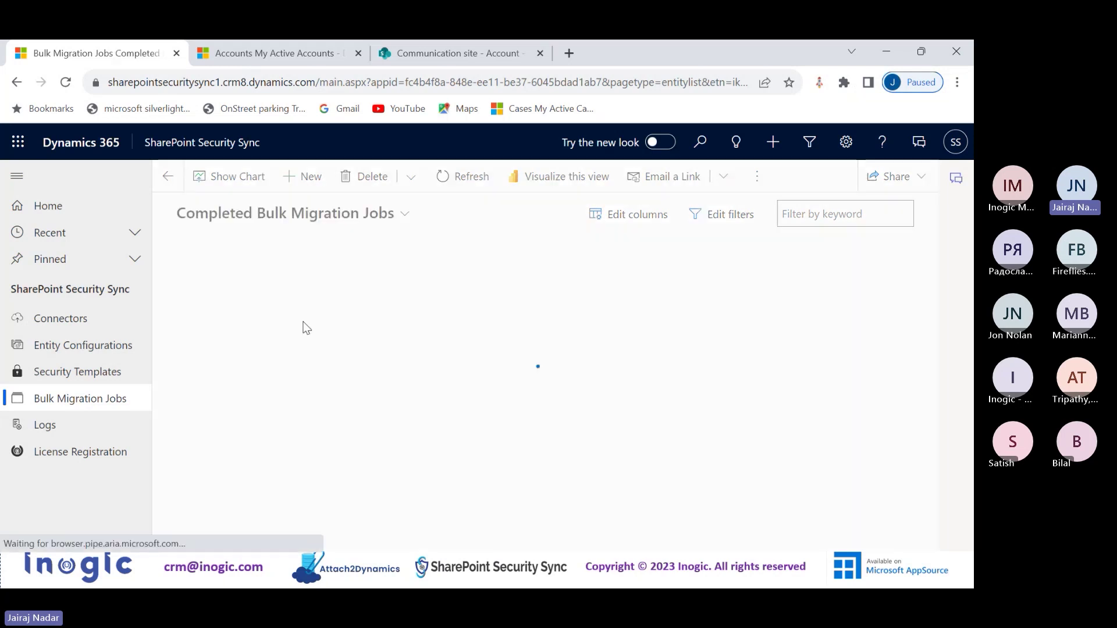
click(396, 287)
double_click(396, 283)
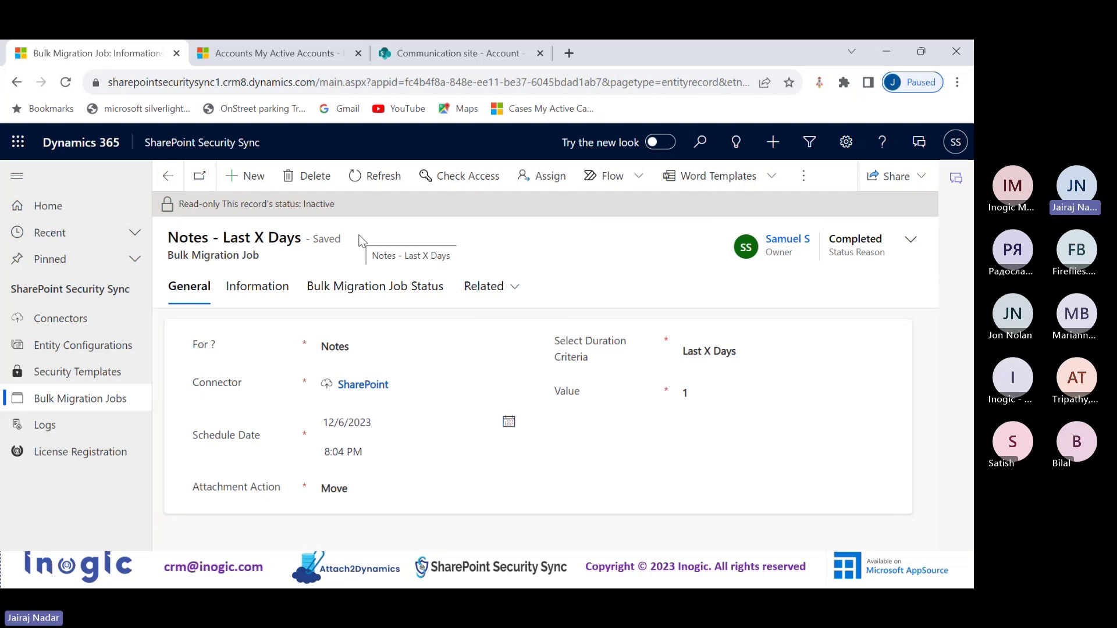
- Start a new bulk migration job and examine its For ?, Connector and Schedule Date fields without filling them in
click(253, 179)
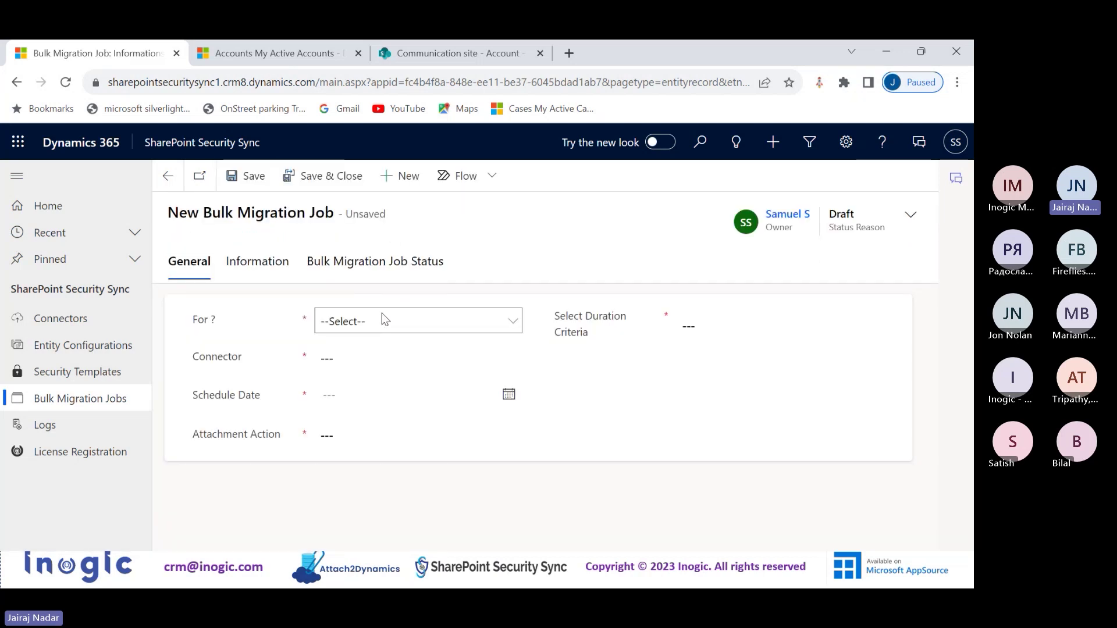
click(383, 321)
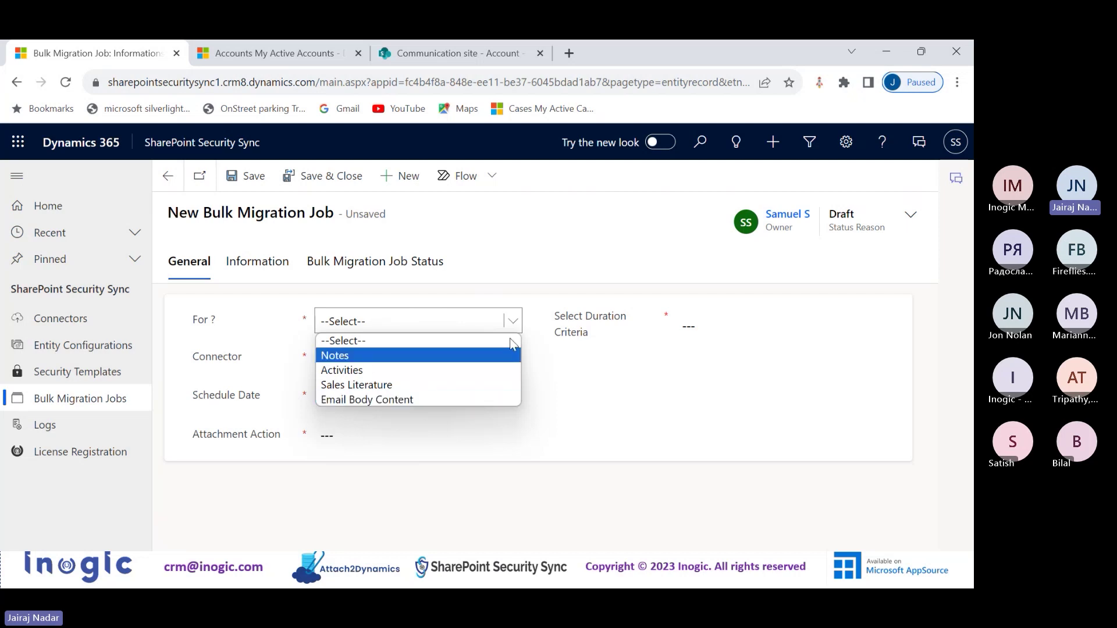
click(583, 271)
click(347, 417)
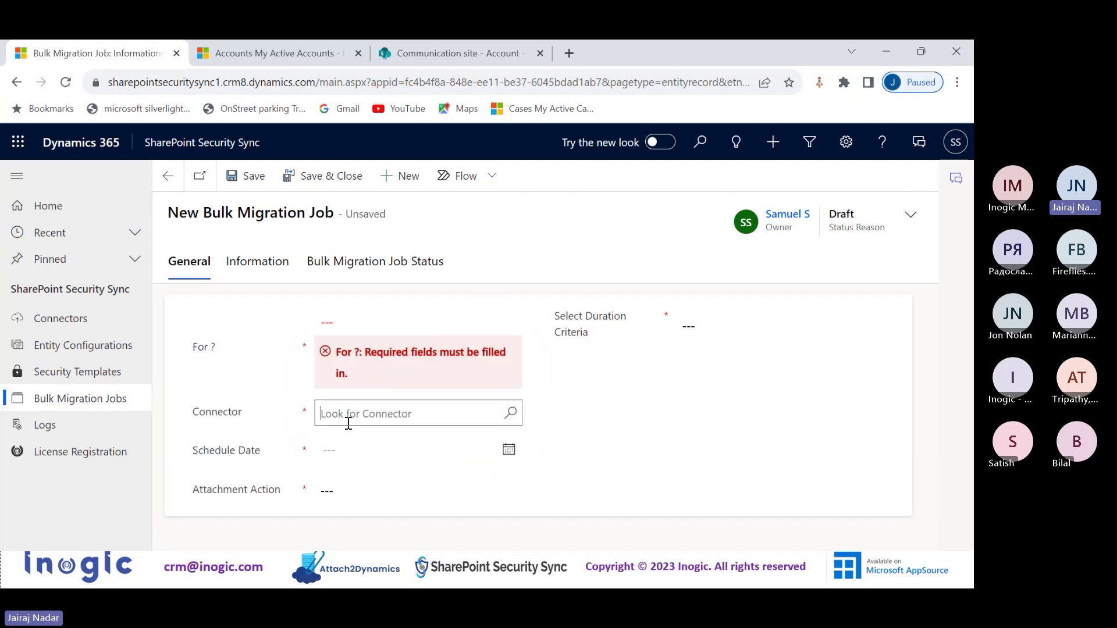
click(654, 418)
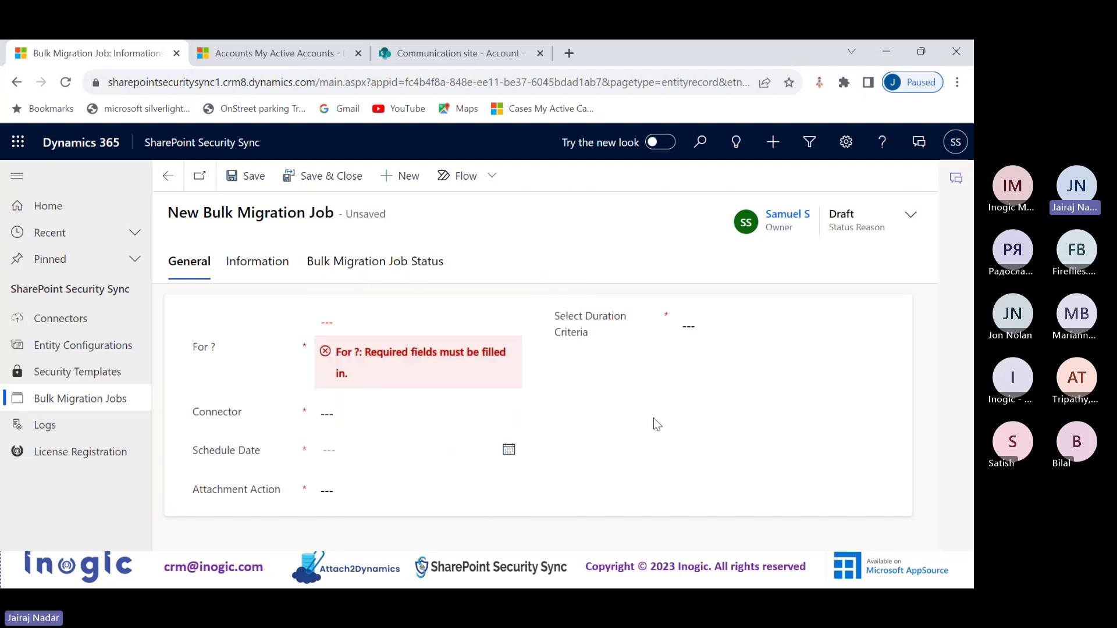
click(490, 446)
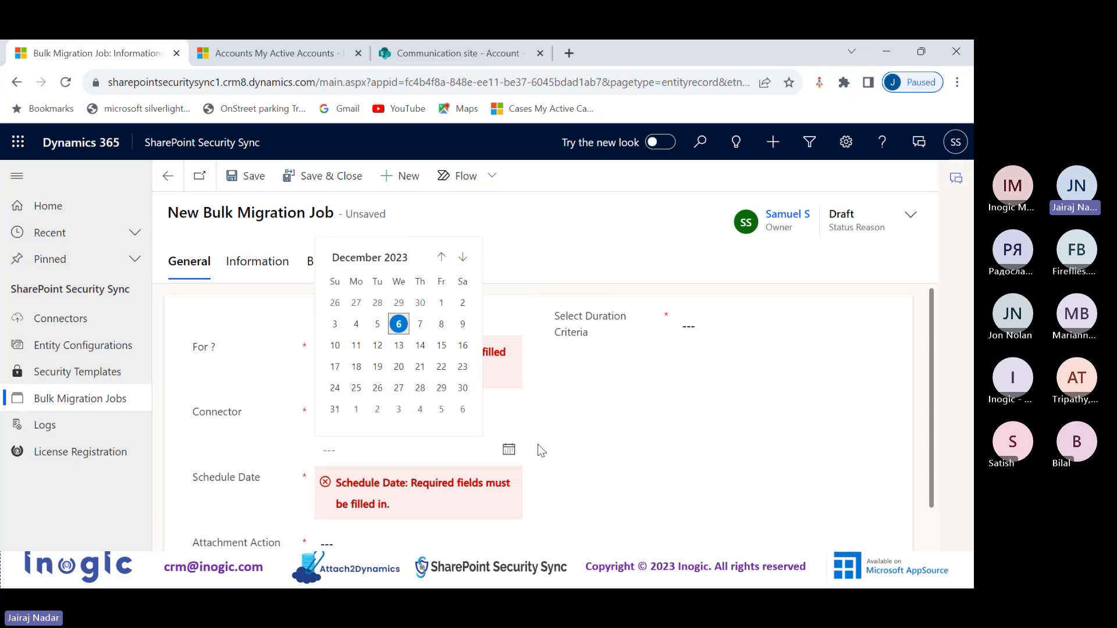
key(Escape)
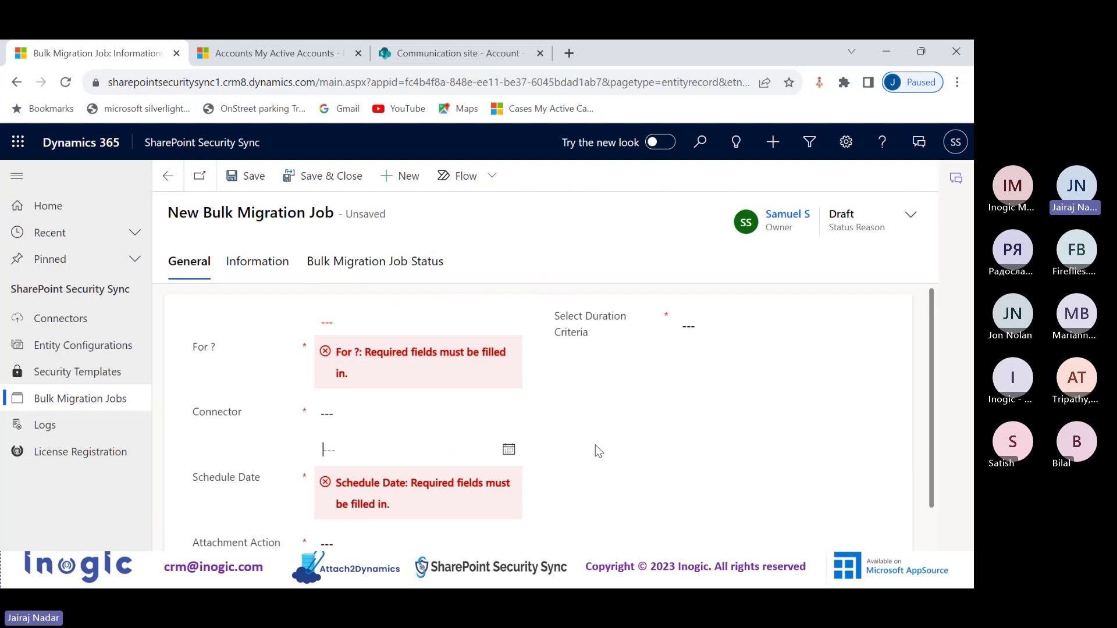
- Try Copy as the new job's attachment action, and set it to Move instead
scroll(595, 445, down, 1)
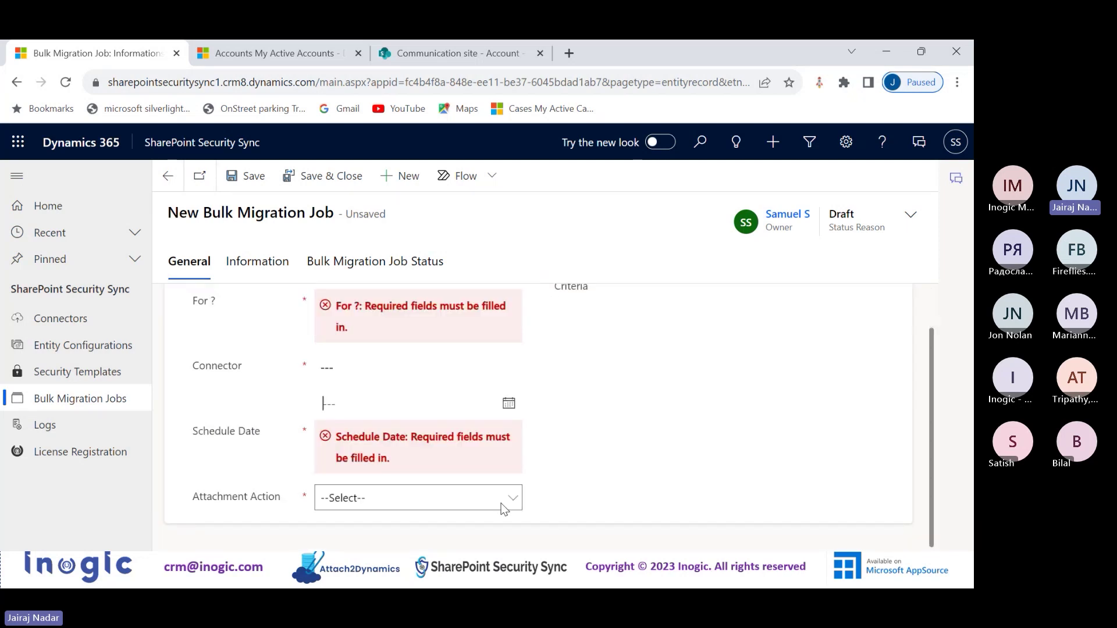
click(503, 508)
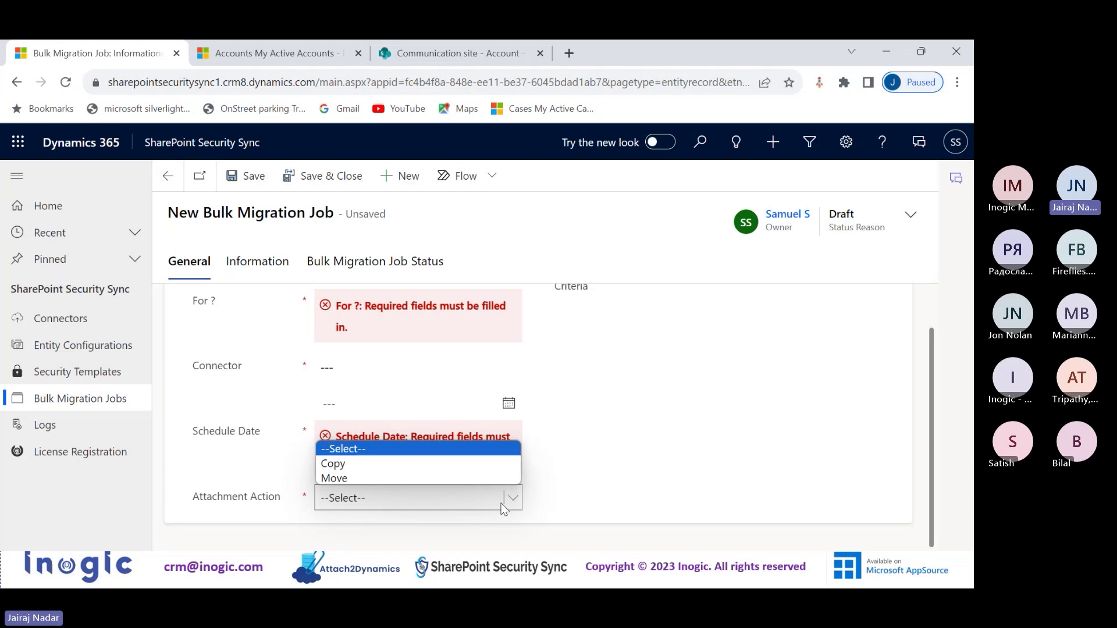
click(494, 464)
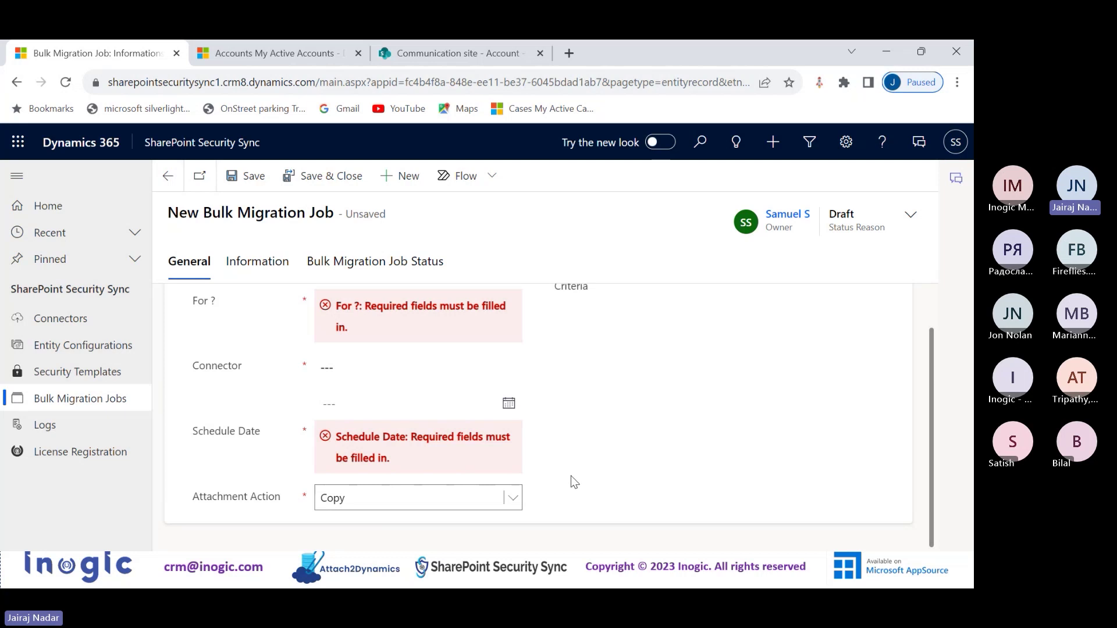
click(474, 496)
click(420, 533)
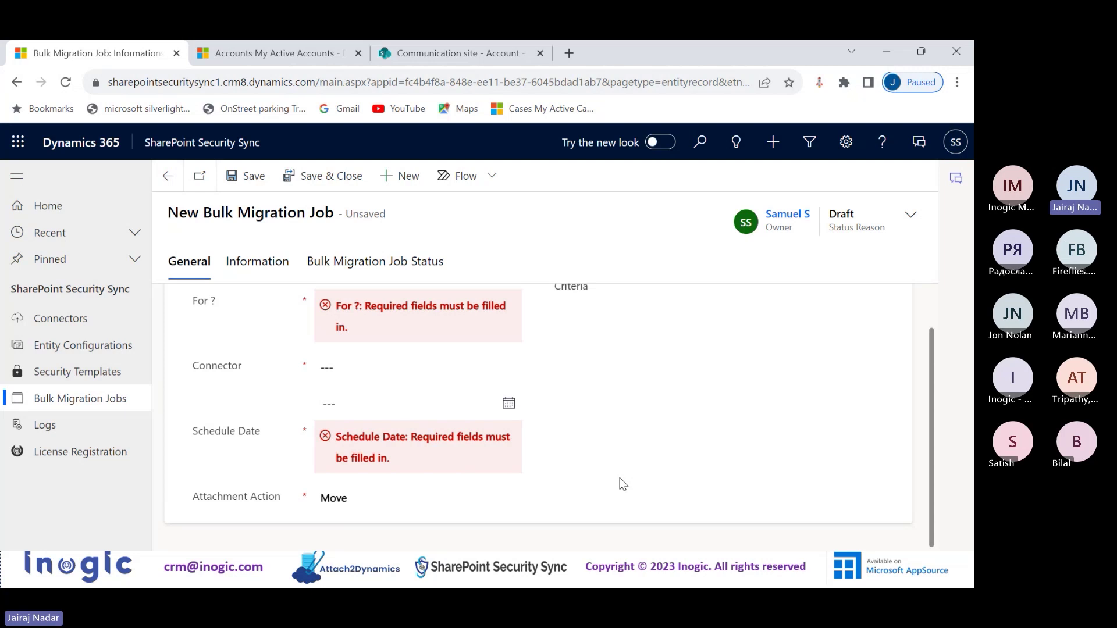
- Try Last X Months as the duration criteria with a value of 35, and clear the value
scroll(692, 371, up, 1)
click(725, 326)
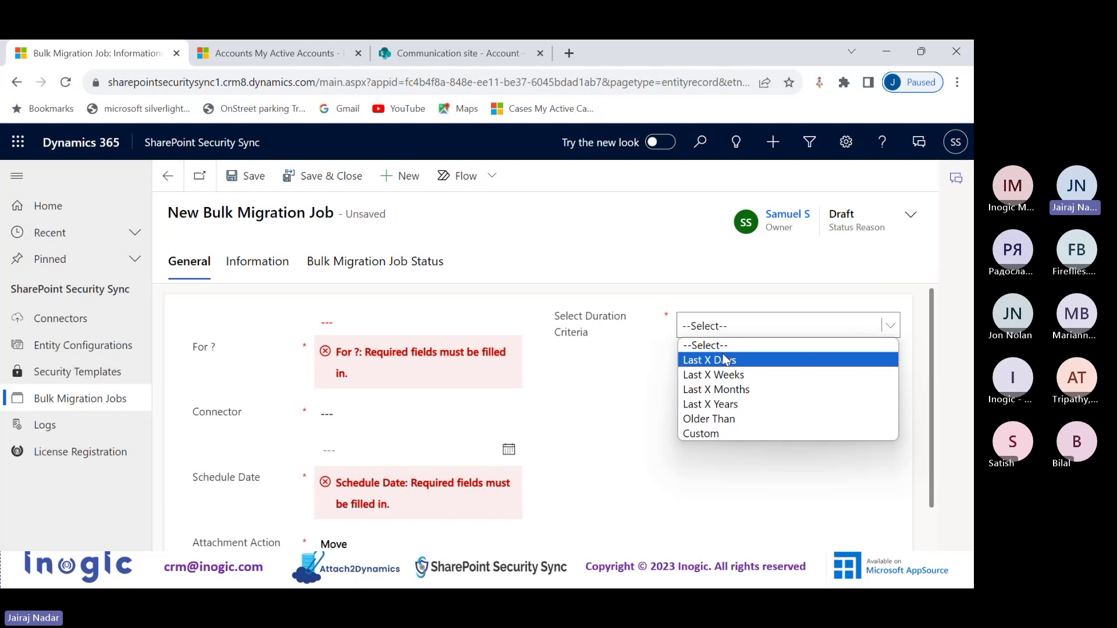
click(728, 389)
click(735, 368)
text(35)
key(BackSpace)
key(BackSpace)
- Try Custom as the new job's duration criteria, and leave the form discarding the unsaved changes
click(763, 326)
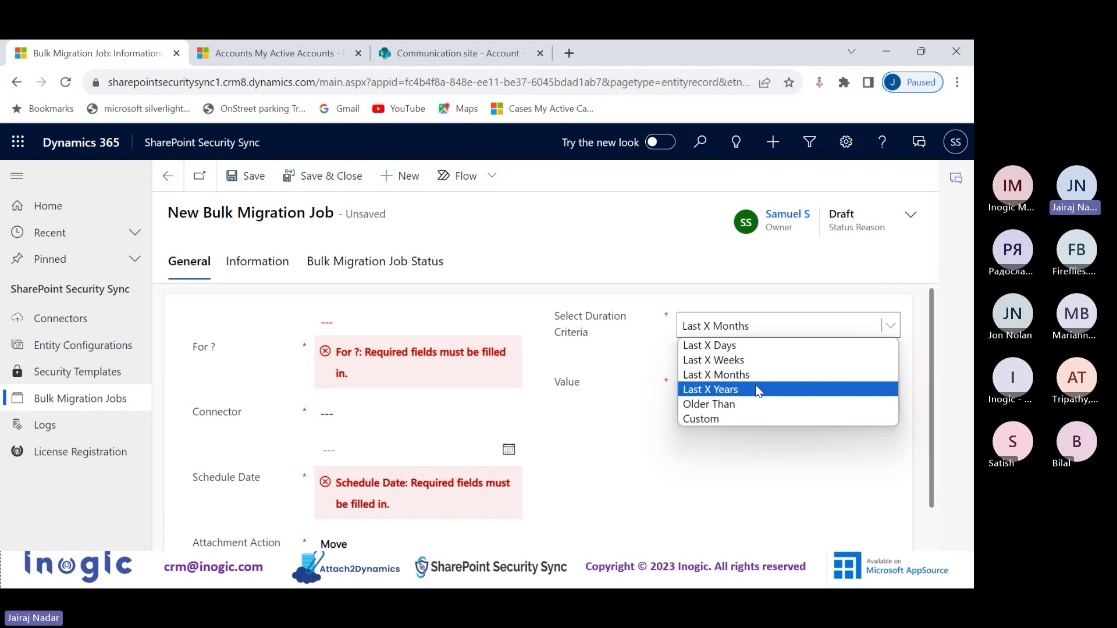
click(753, 415)
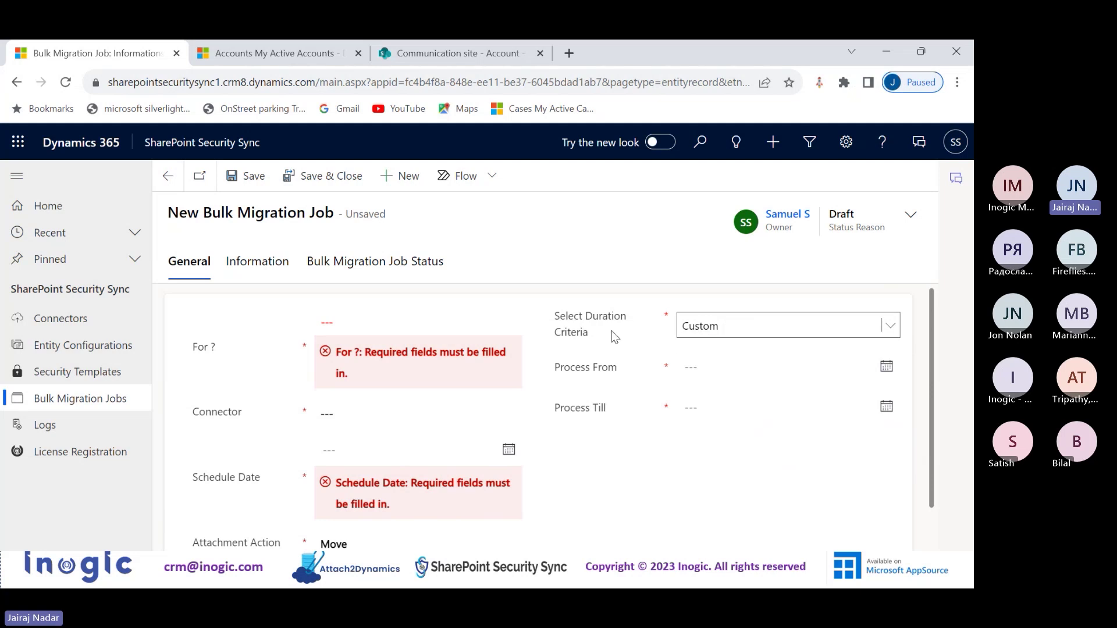
click(163, 177)
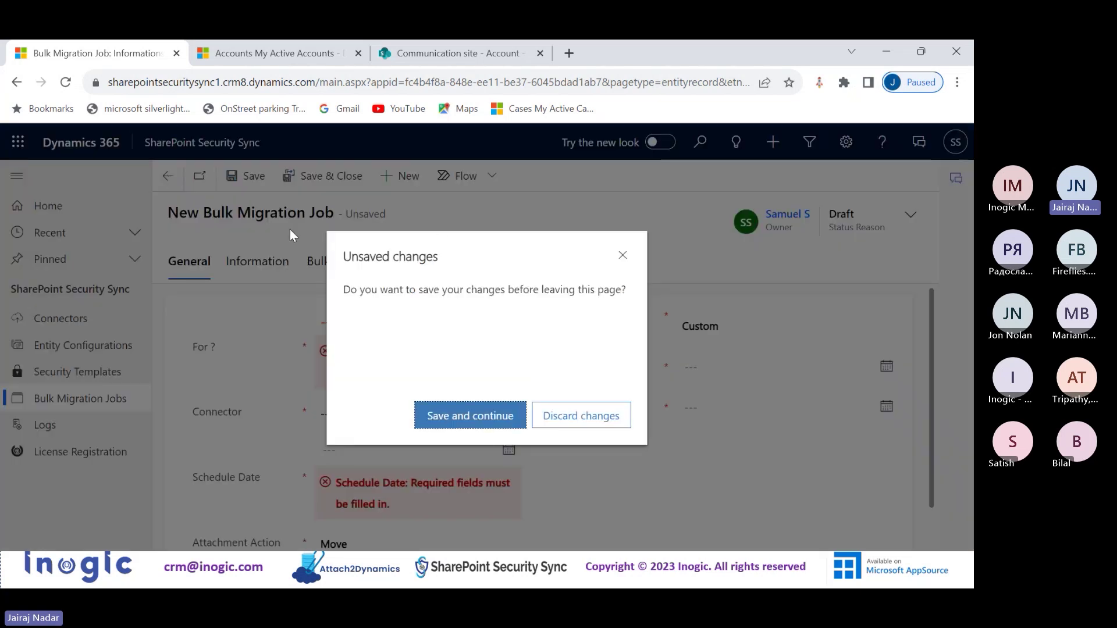
click(558, 407)
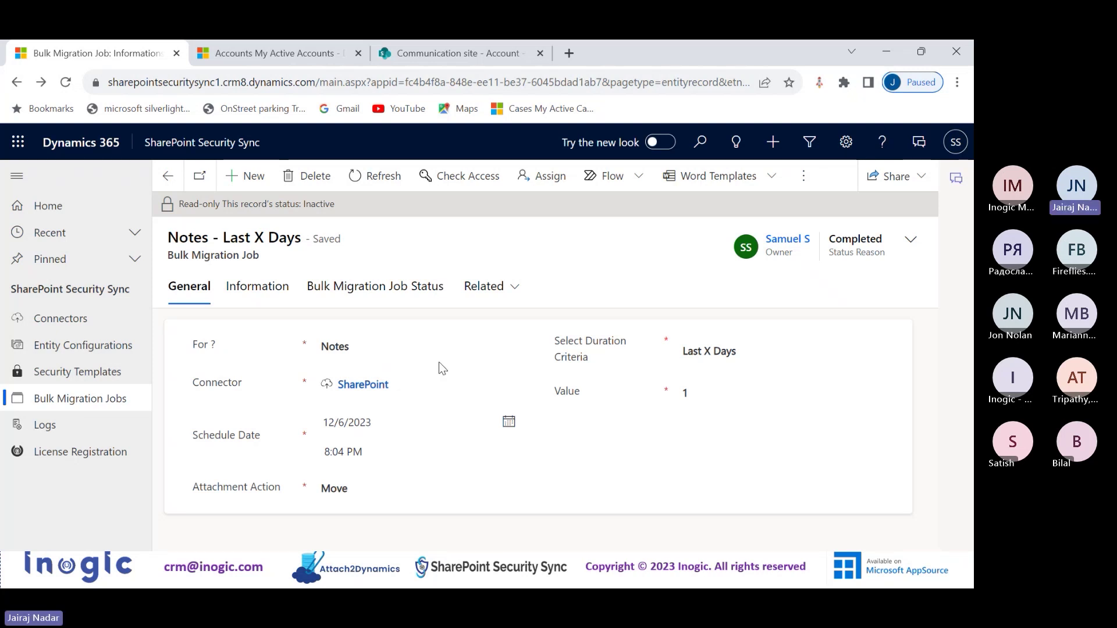
- Recalculate Total Records Processed for the Notes - Last X Days job and examine its succeeded, ignored and failed record totals
click(276, 284)
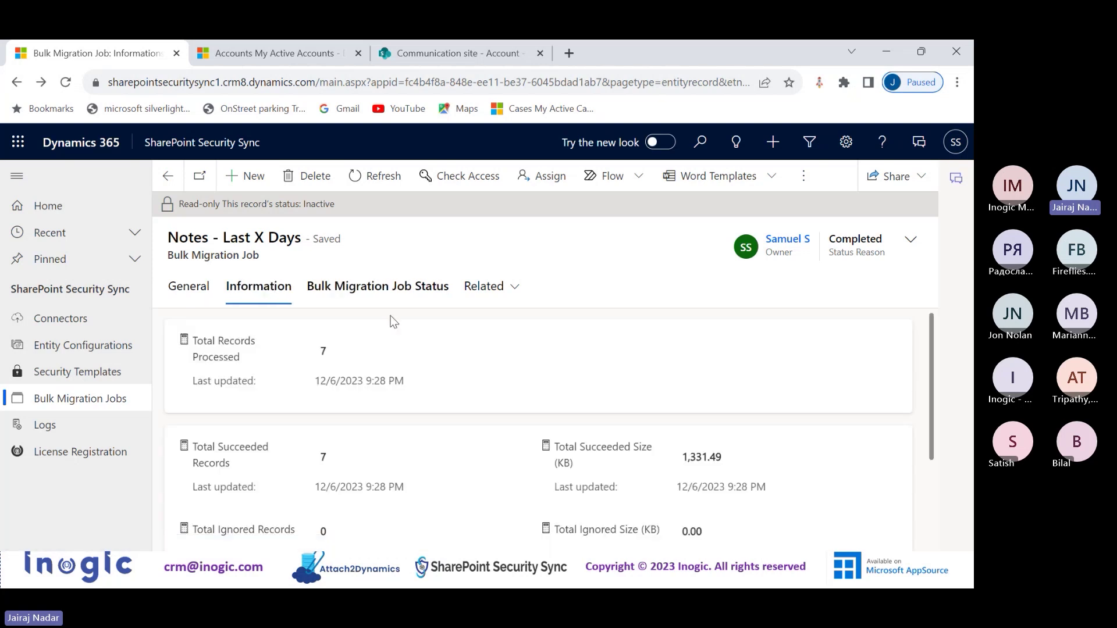
scroll(290, 384, down, 1)
scroll(290, 384, up, 1)
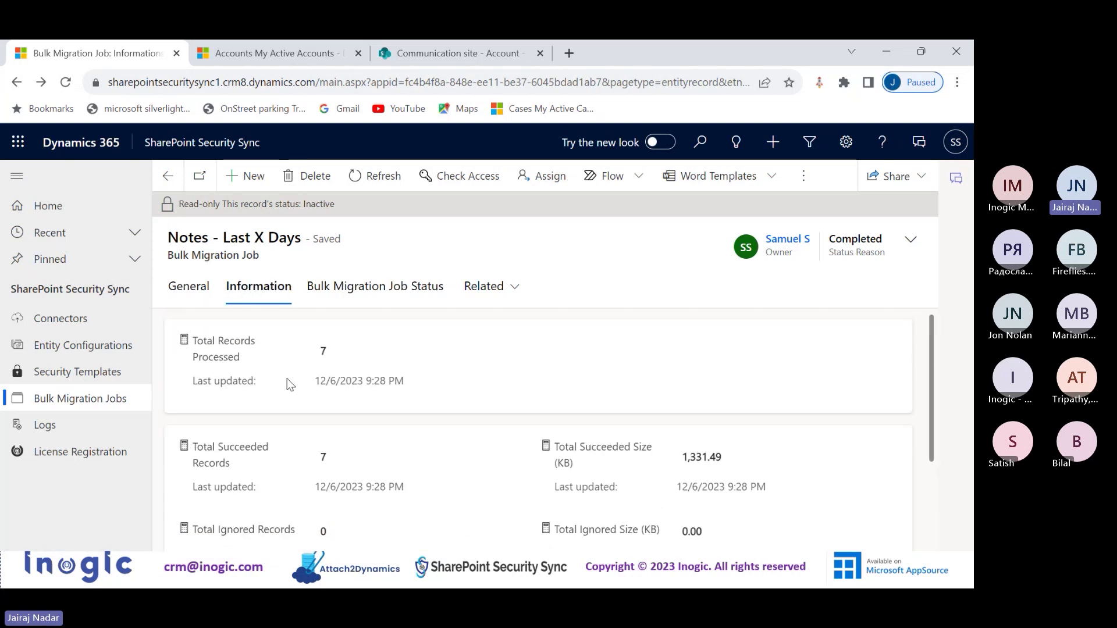
click(183, 341)
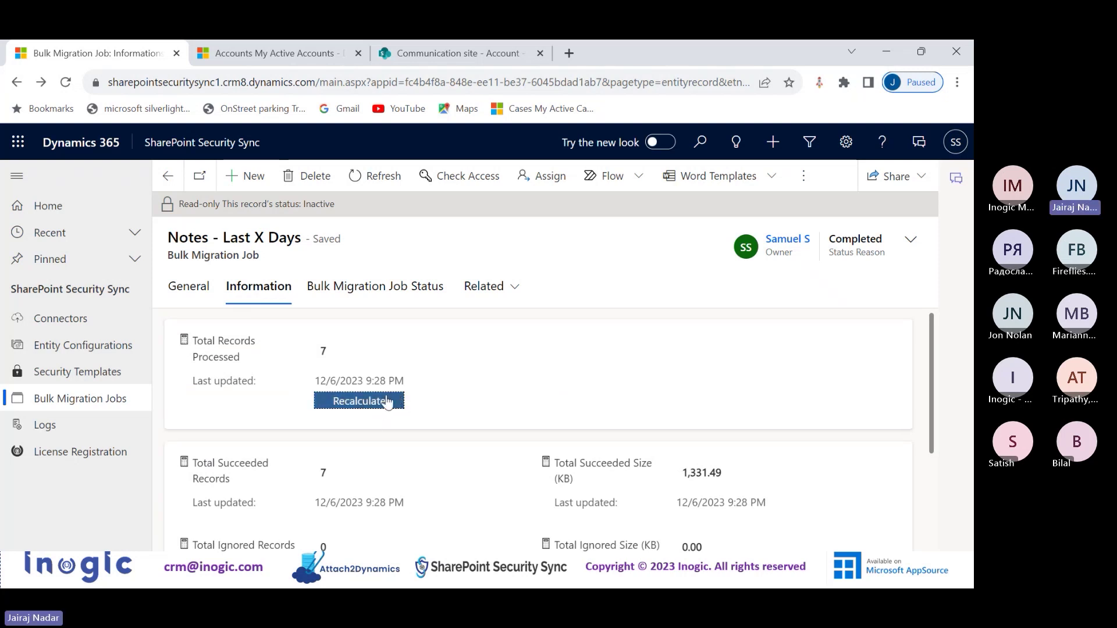
click(383, 402)
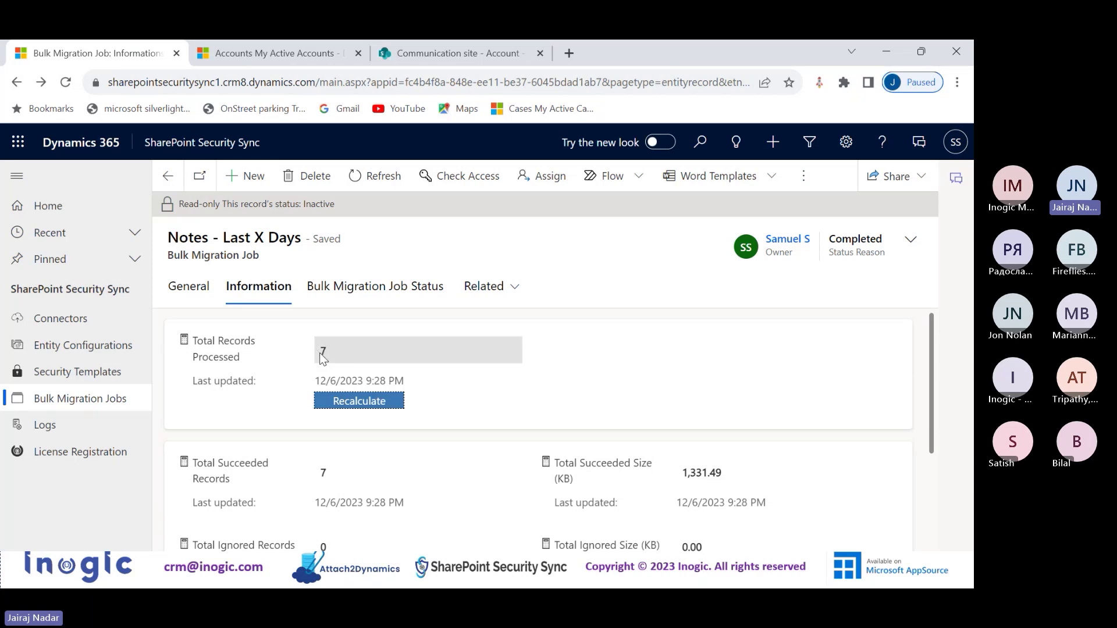
scroll(378, 390, down, 1)
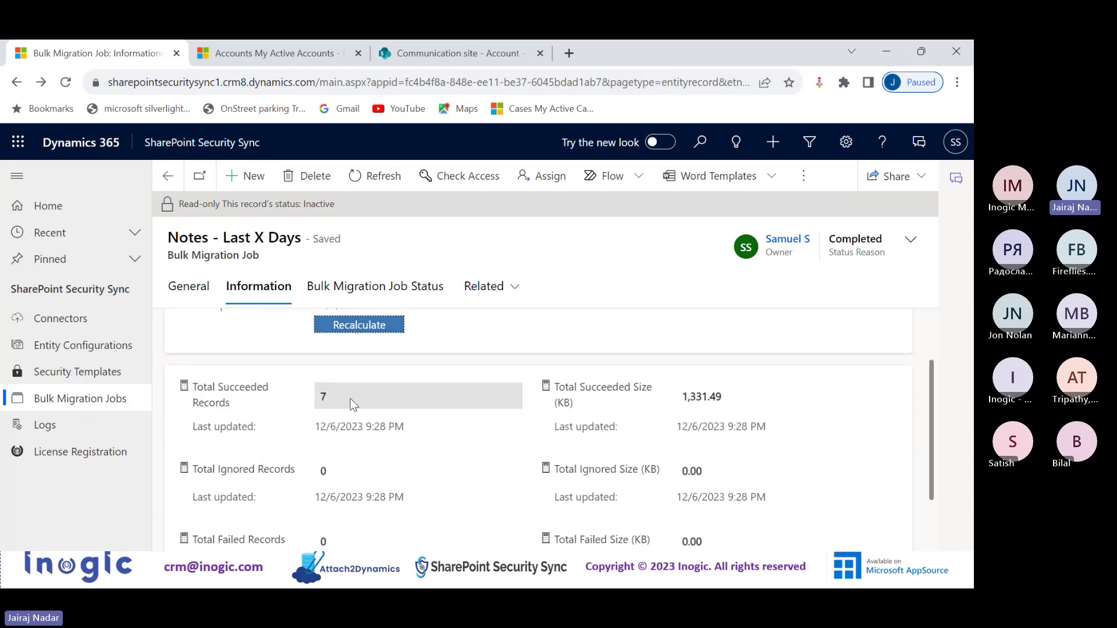
scroll(352, 399, down, 1)
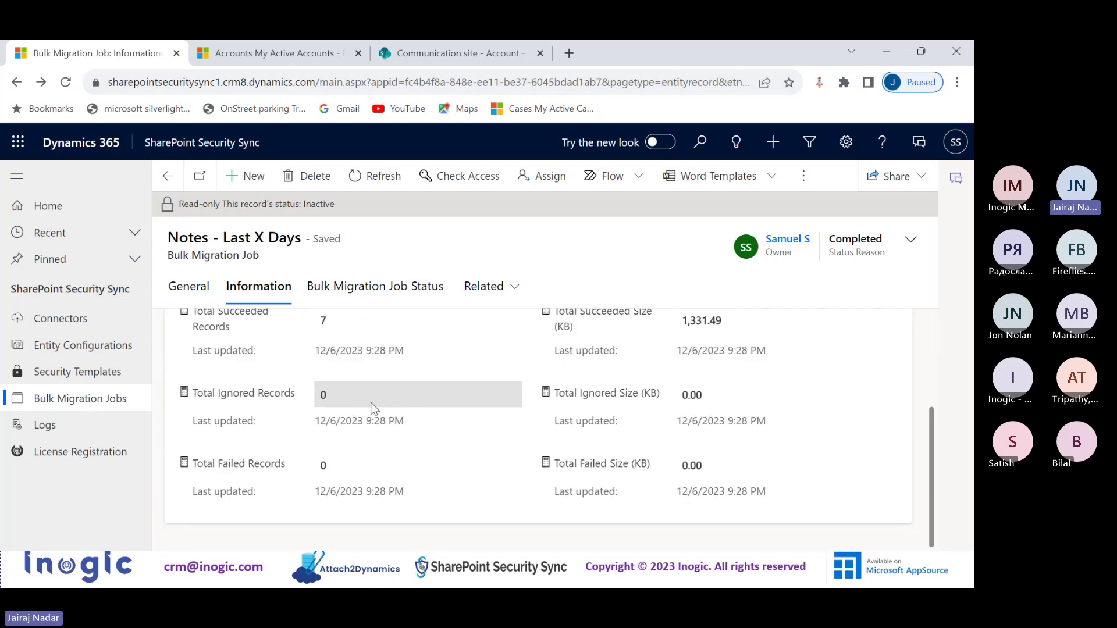
scroll(385, 464, up, 2)
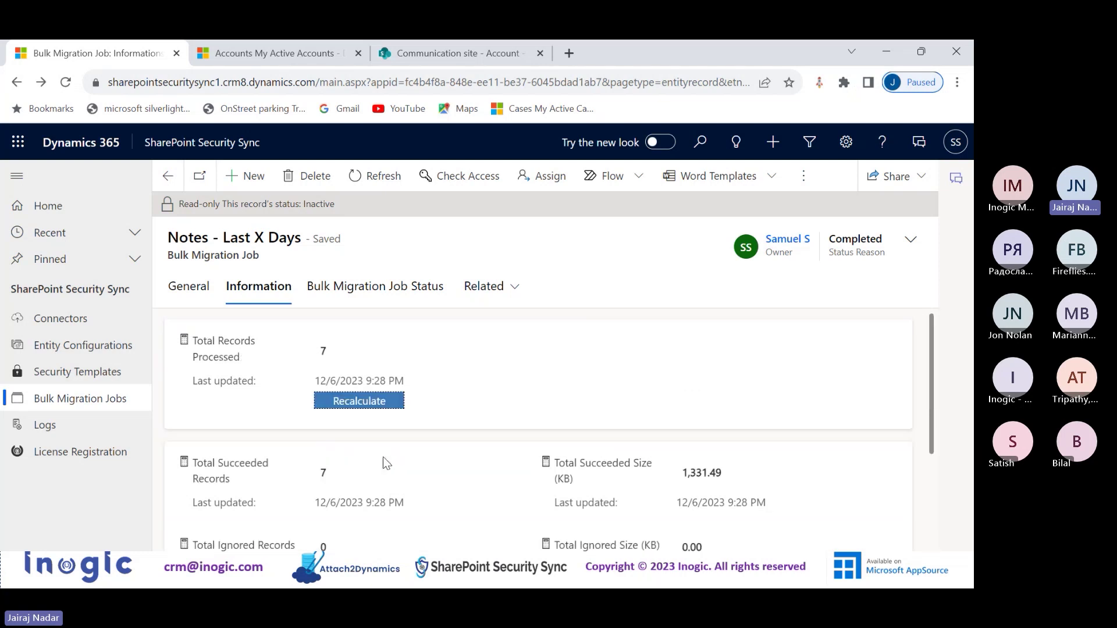
- Examine the migrated files in the job's Bulk Migration Job Status and compare them with its General settings
click(381, 287)
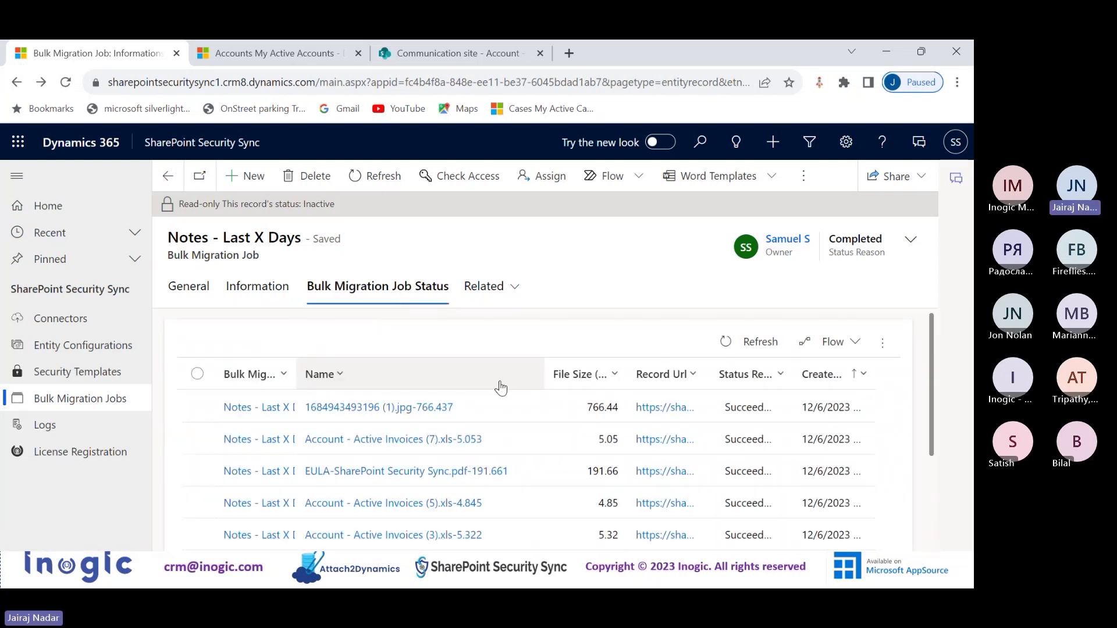
scroll(503, 401, down, 1)
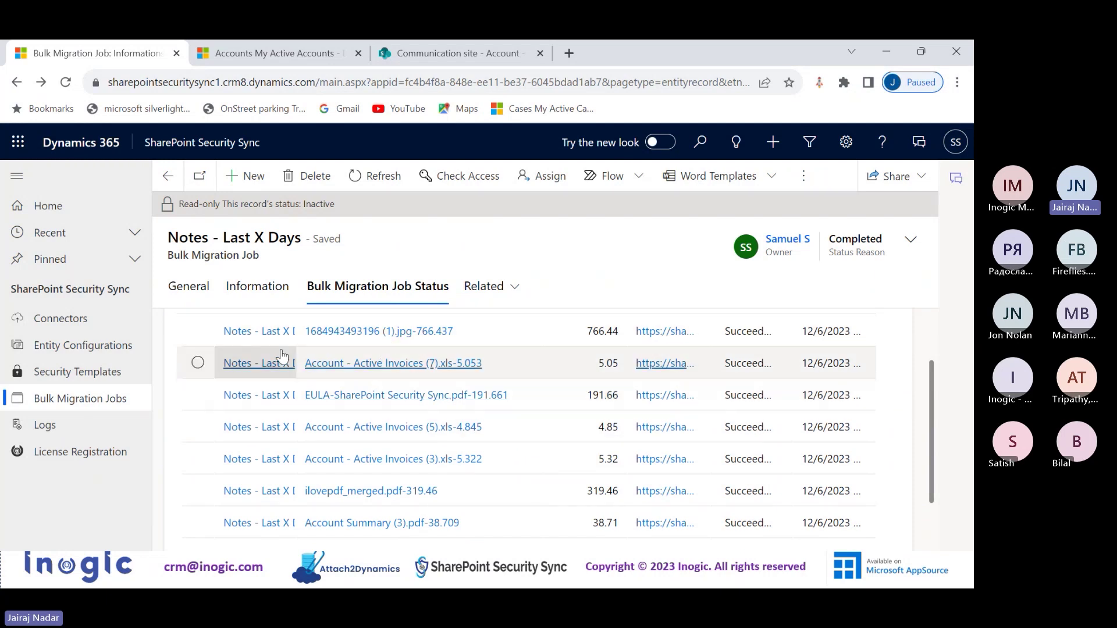
scroll(474, 424, down, 1)
click(189, 286)
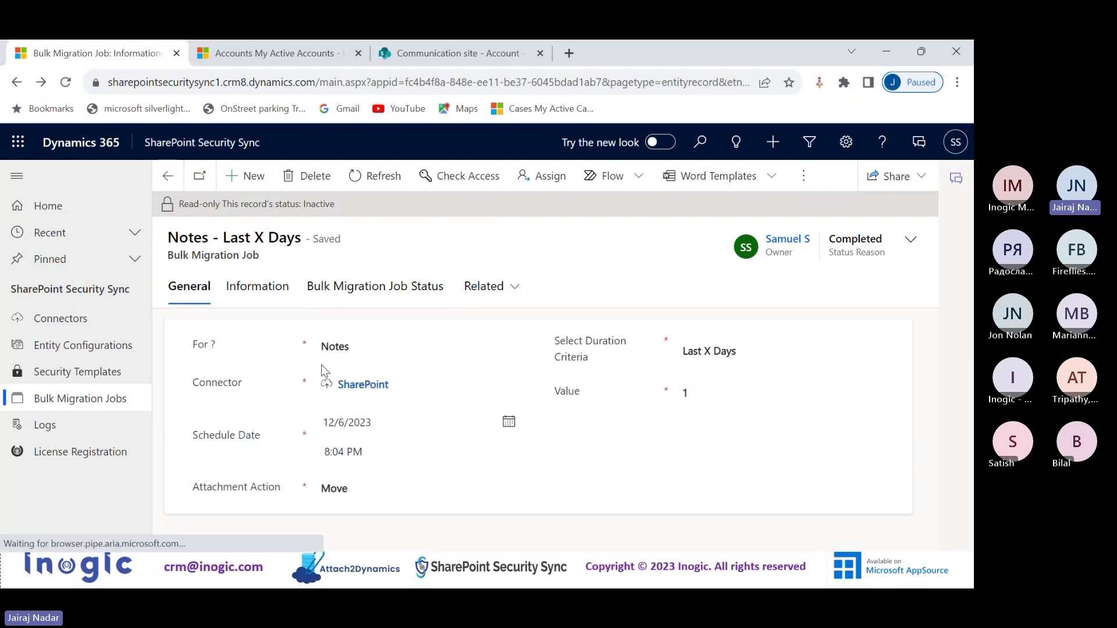
click(363, 301)
scroll(287, 324, down, 3)
scroll(247, 387, up, 1)
scroll(247, 387, up, 1)
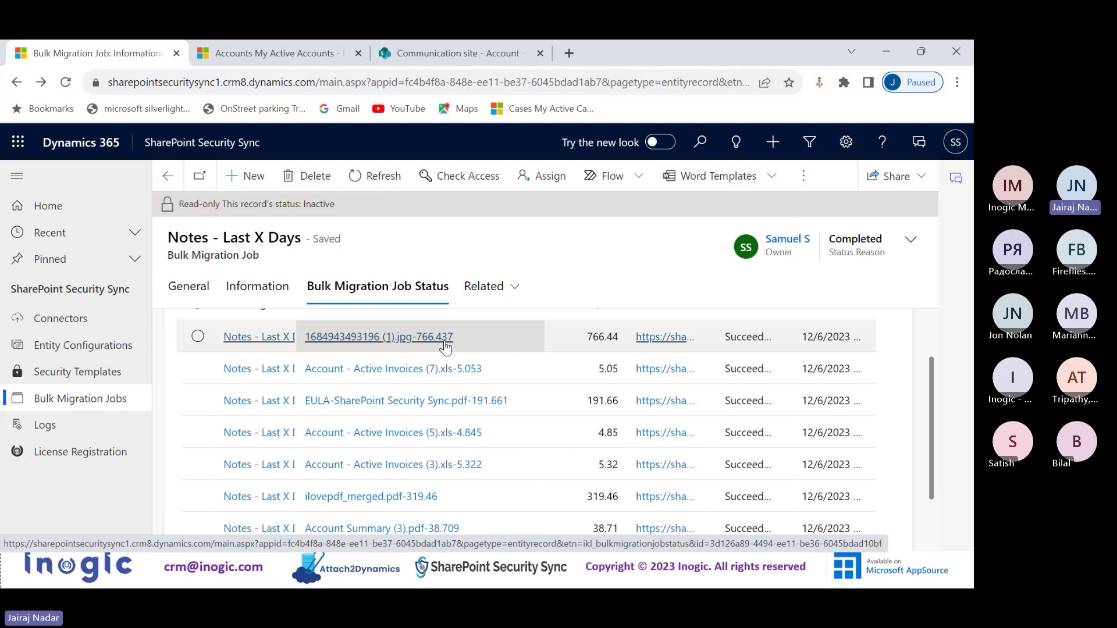
click(198, 296)
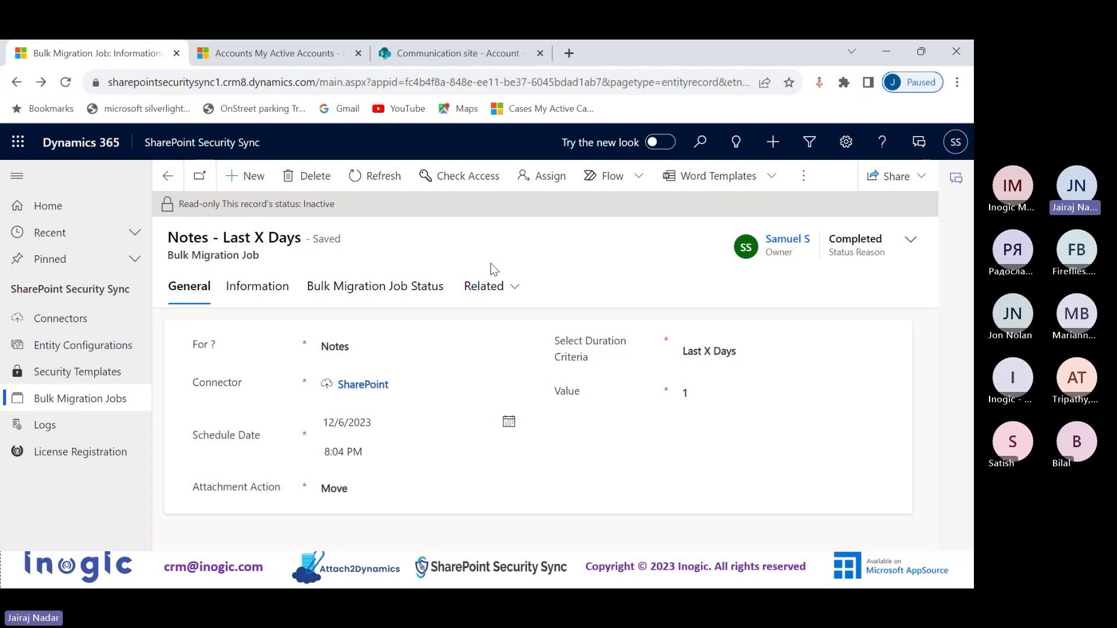
- Open the account entity configuration that uses the SharePoint connector
click(137, 404)
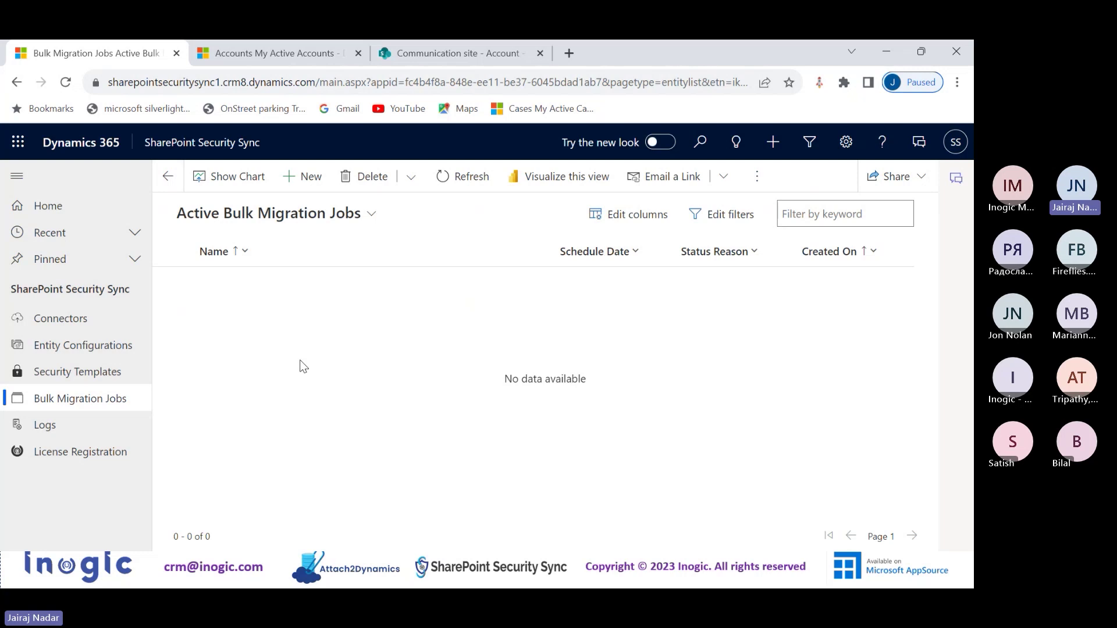
click(114, 349)
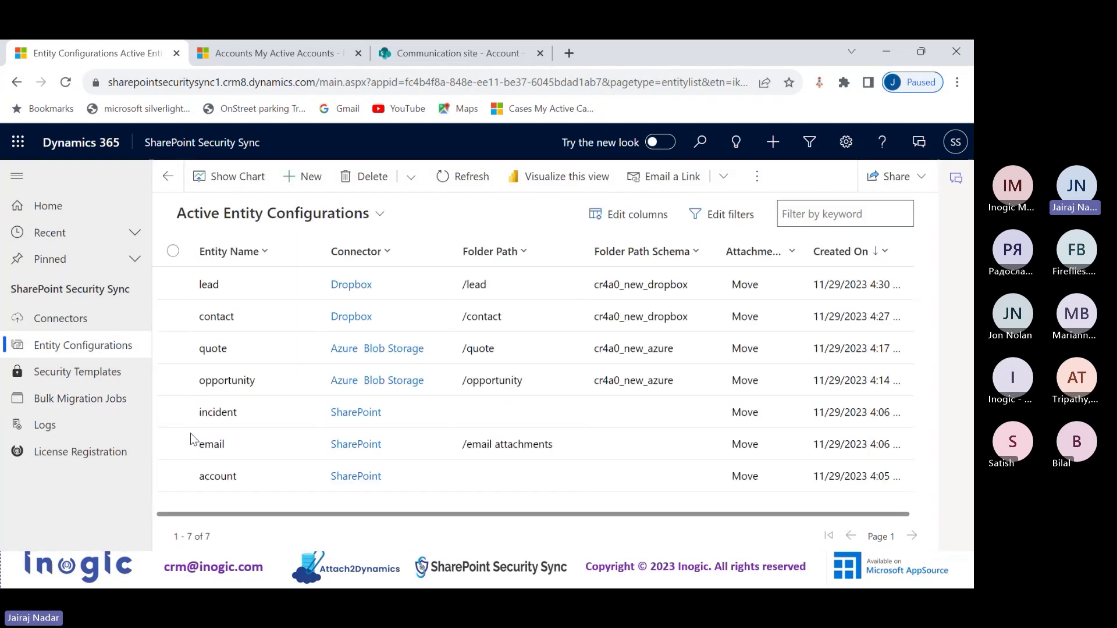
double_click(440, 479)
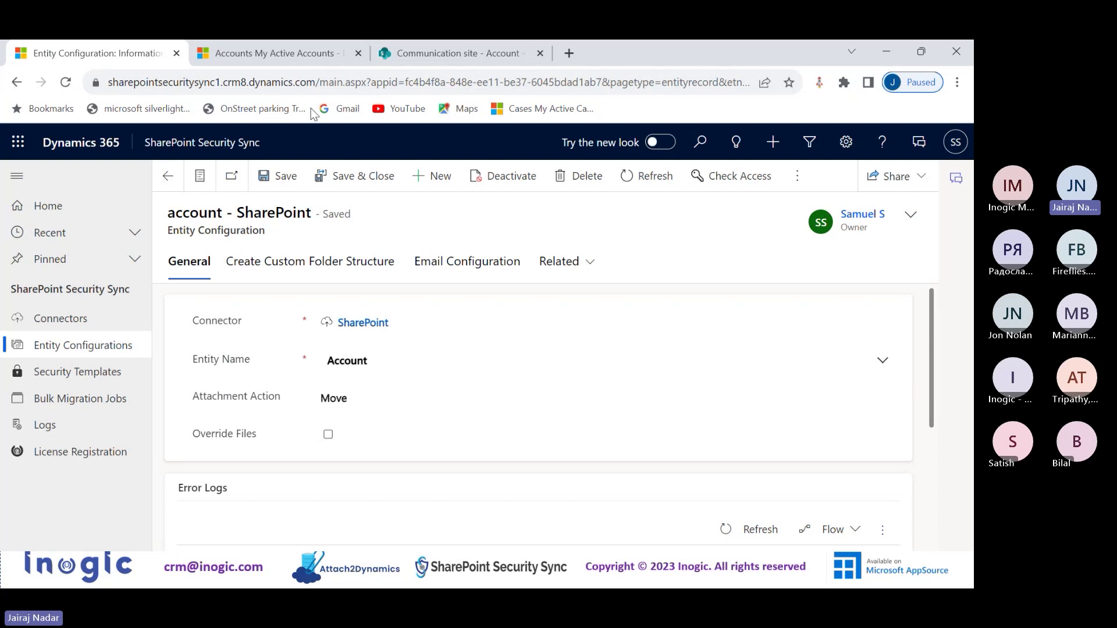
- Create and save a Sales Hub account named Real Time Migration Demo
click(282, 50)
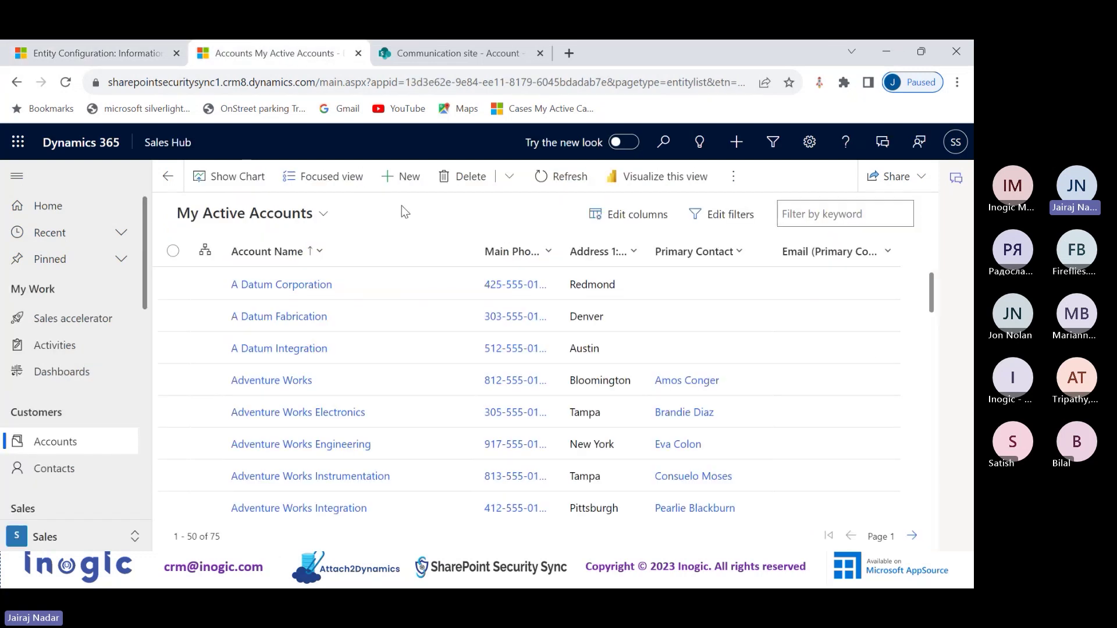
click(401, 176)
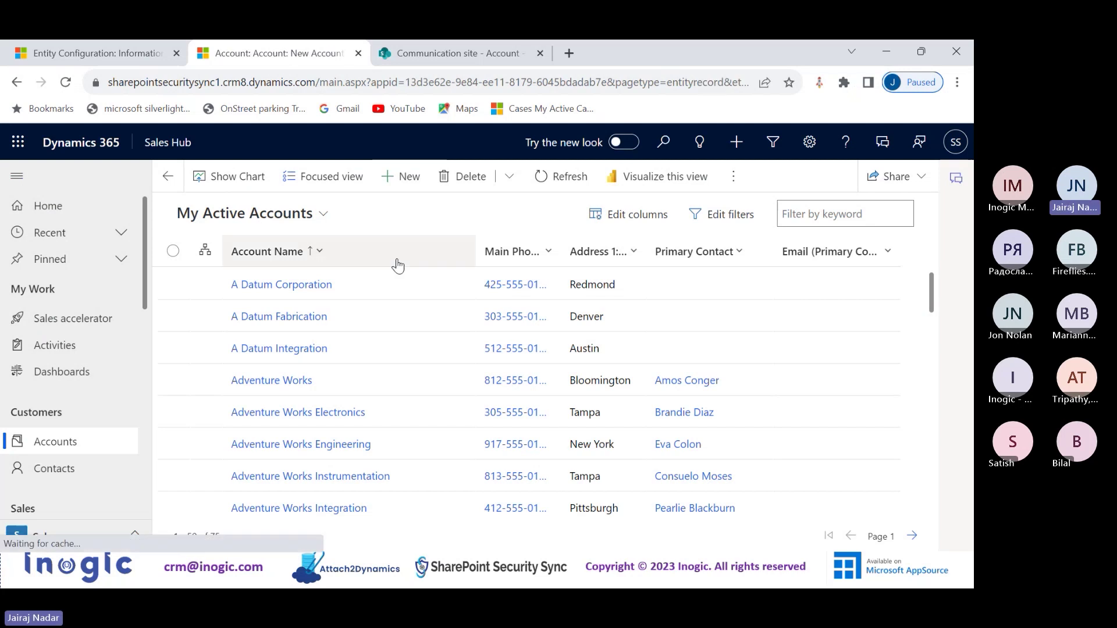
click(410, 384)
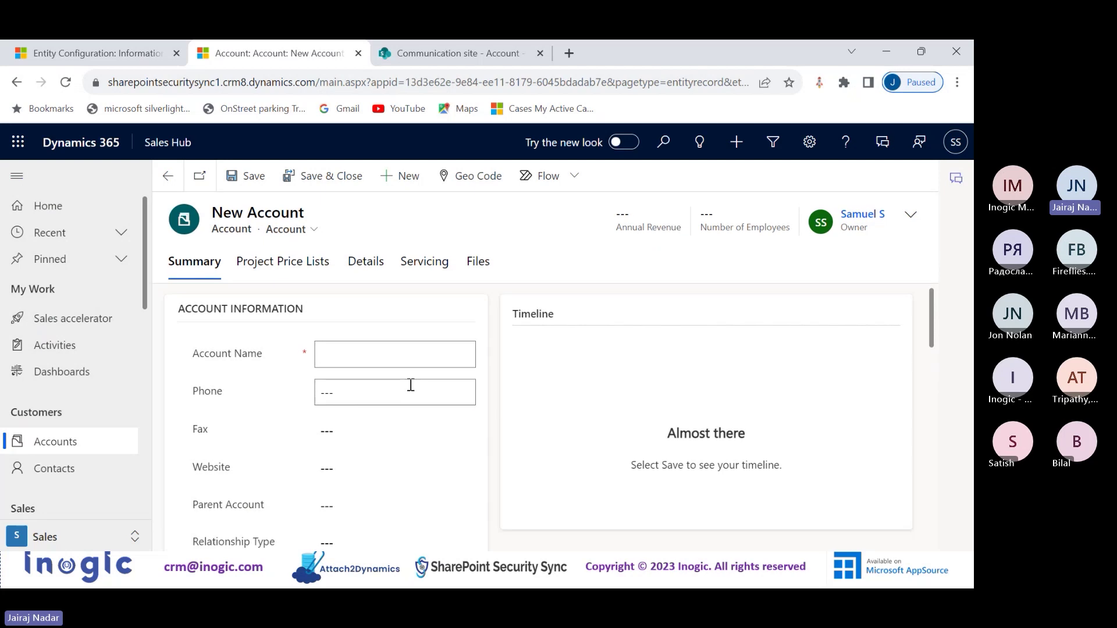
text(Real Tim)
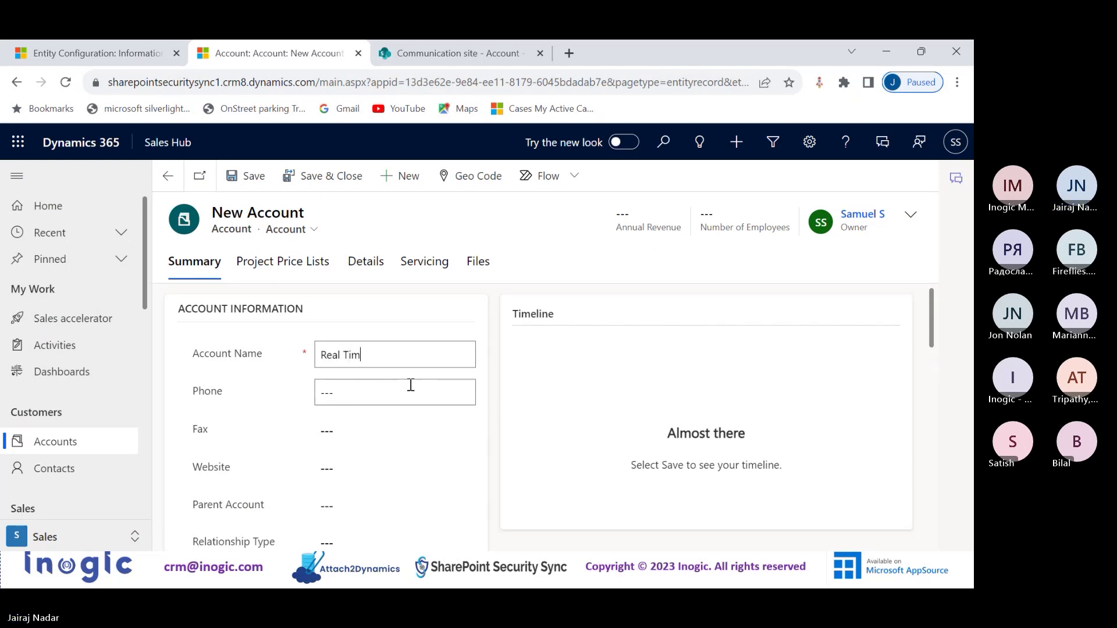
text(e Migration Demo)
key(ctrl+s)
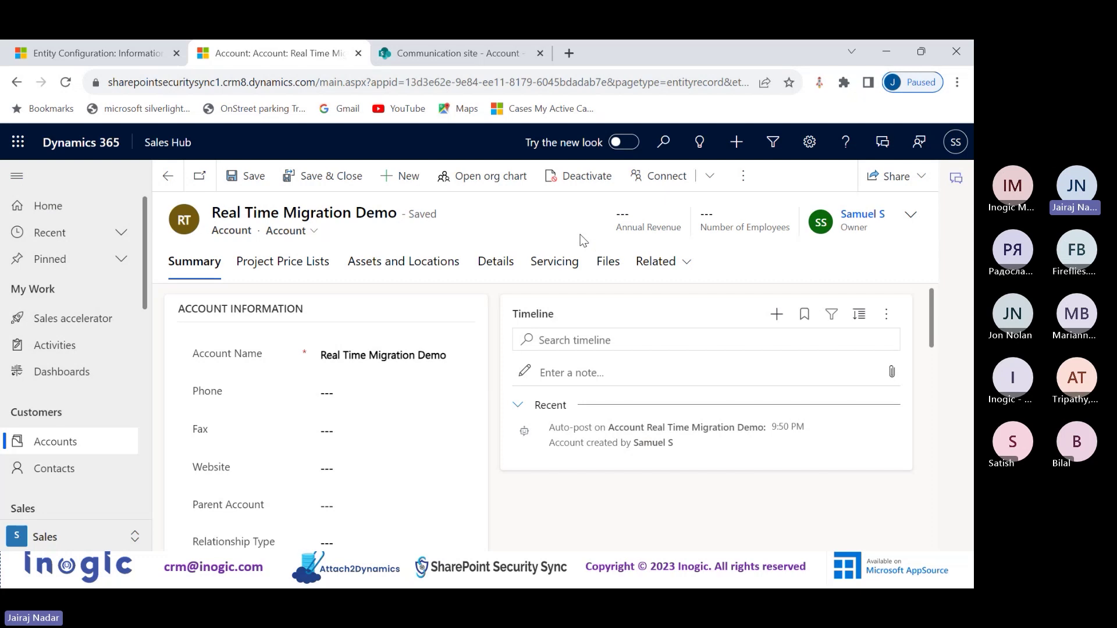
- Open Attach2Dynamics for the Real Time Migration Demo account and browse to the desktop's SharePoint folder for a file upload
click(743, 177)
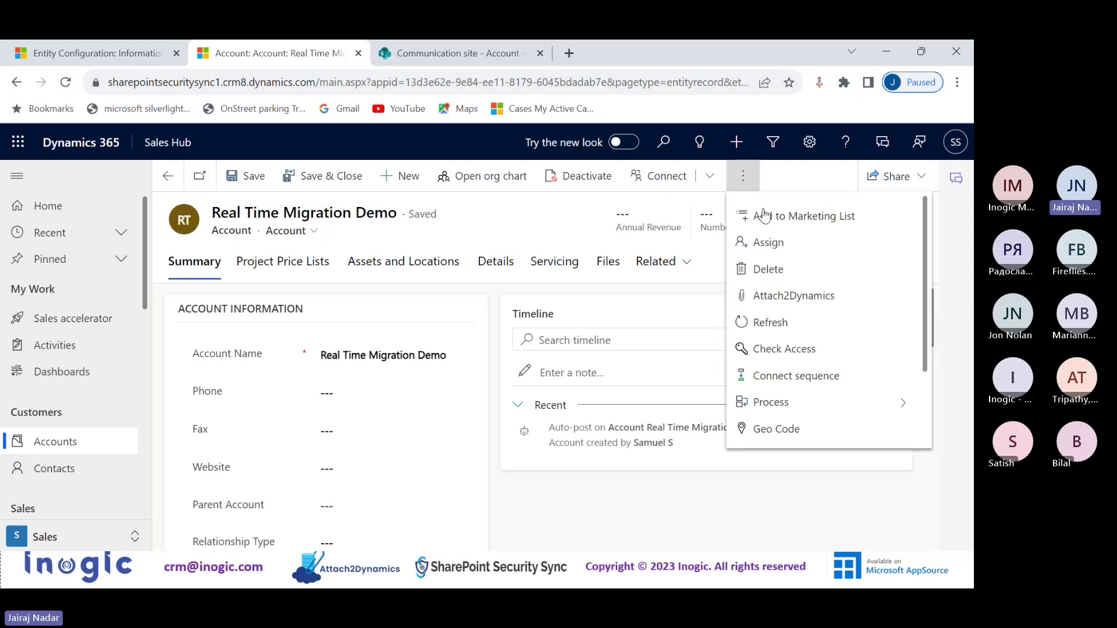
click(812, 294)
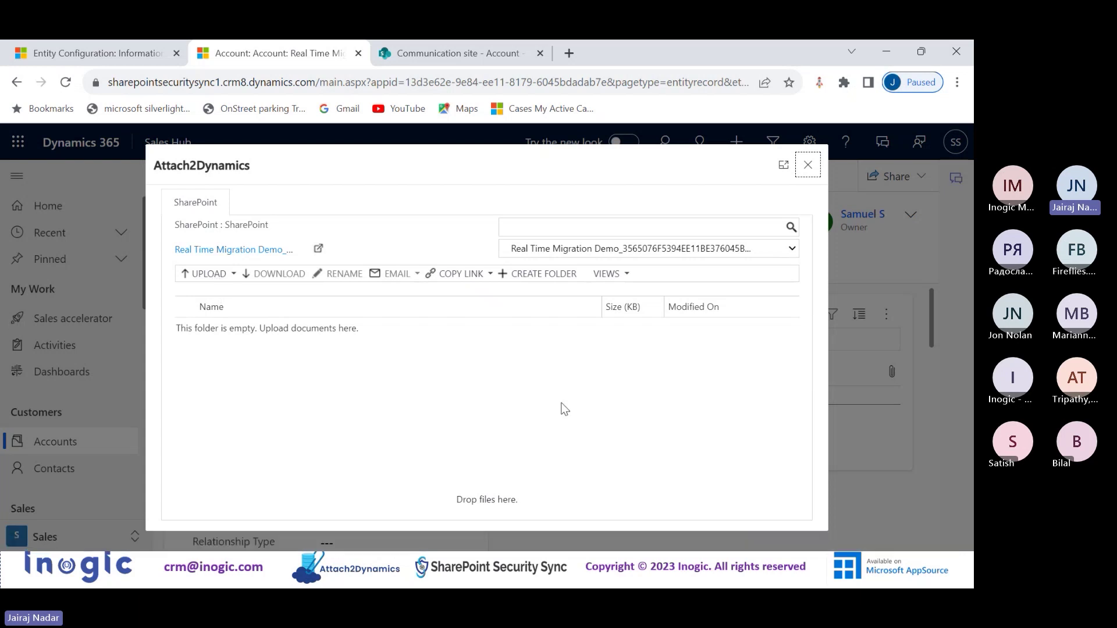
click(224, 274)
click(227, 298)
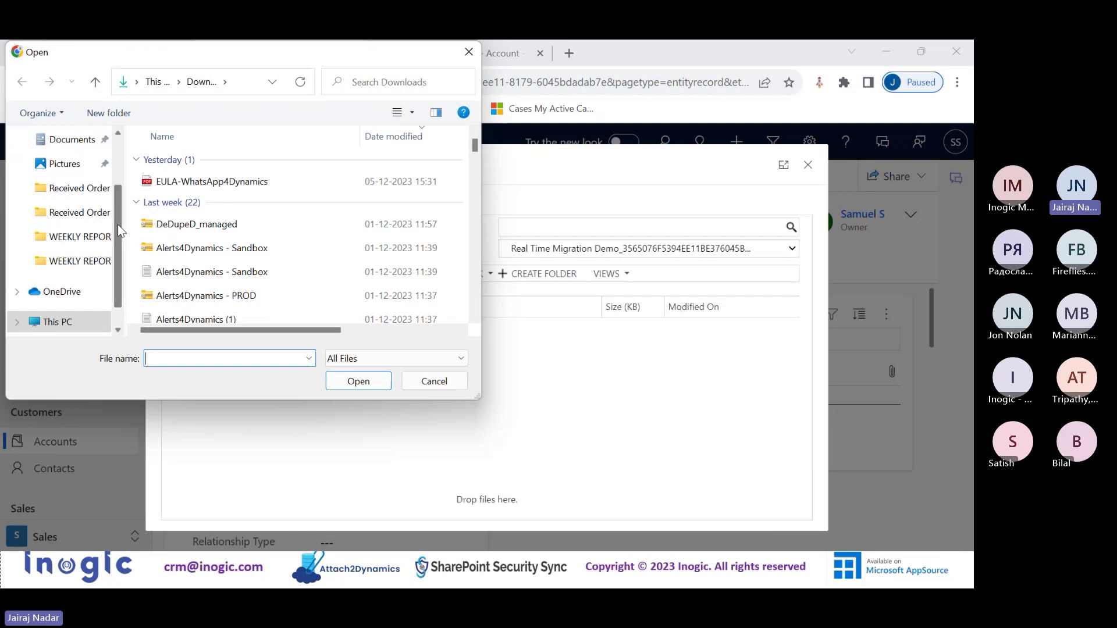
drag(118, 225, 118, 179)
click(76, 178)
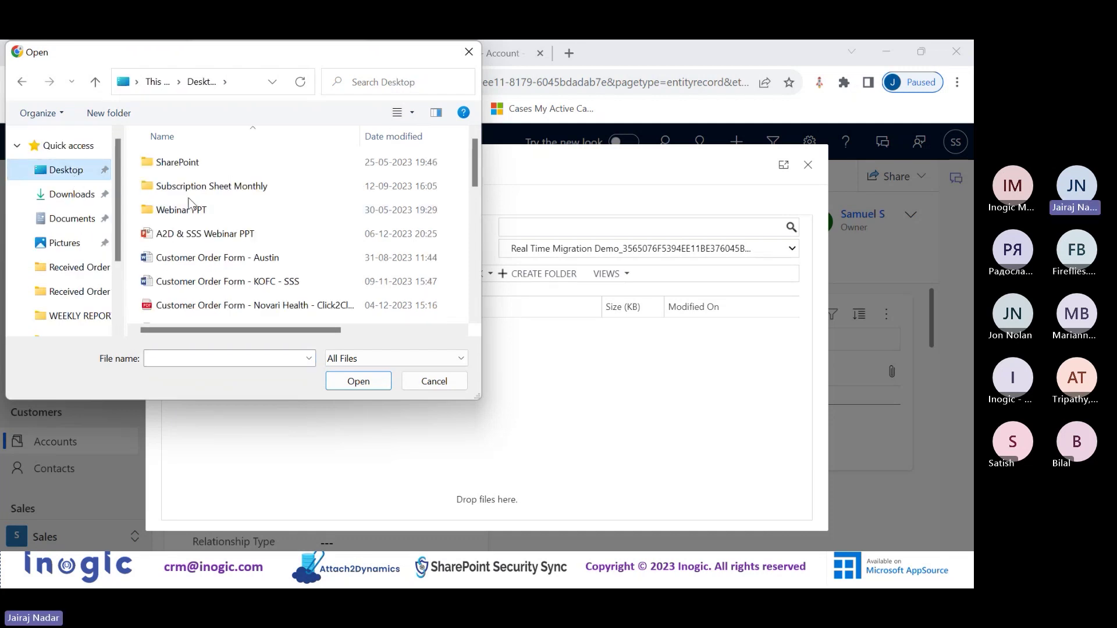
double_click(180, 162)
- Upload the Product Writeup document from the Sam subfolder to the account's SharePoint folder
drag(223, 192, 347, 259)
click(348, 258)
click(256, 187)
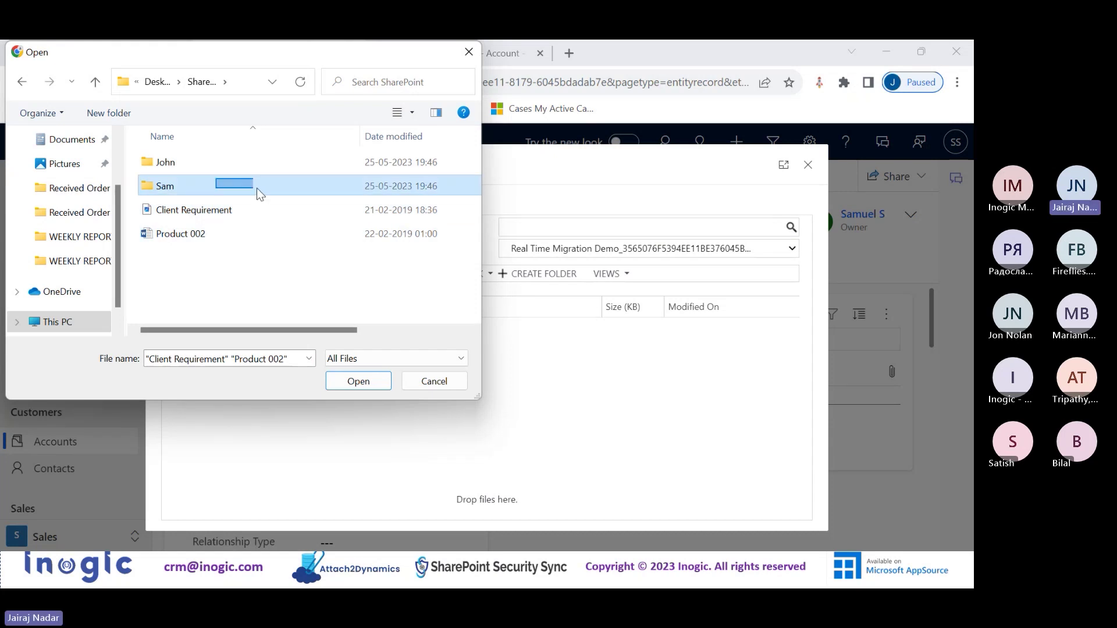
click(345, 381)
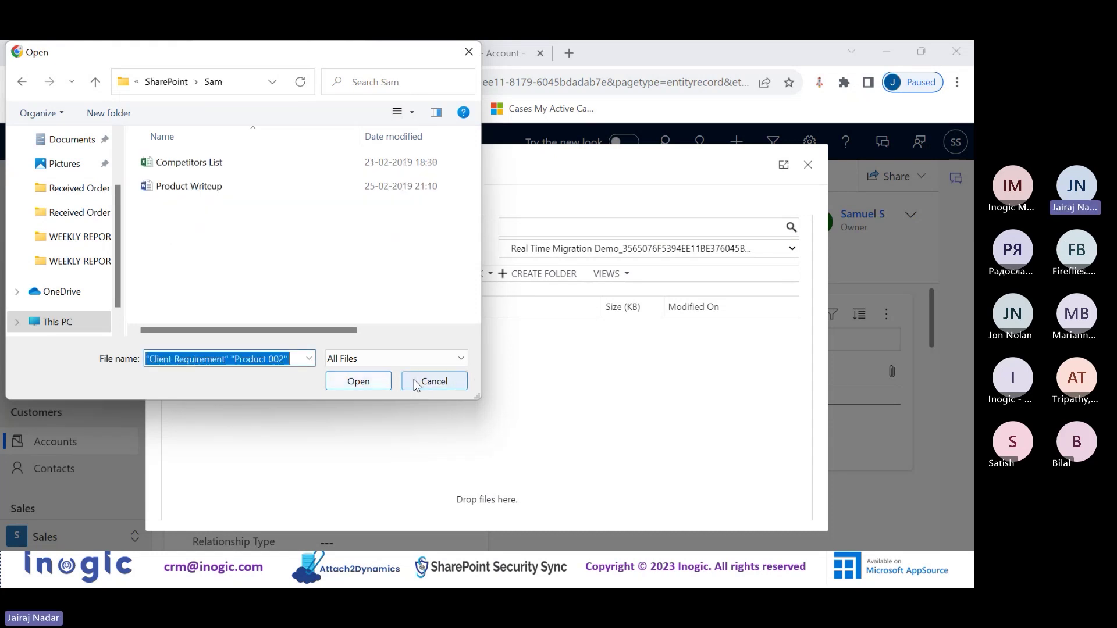
click(359, 386)
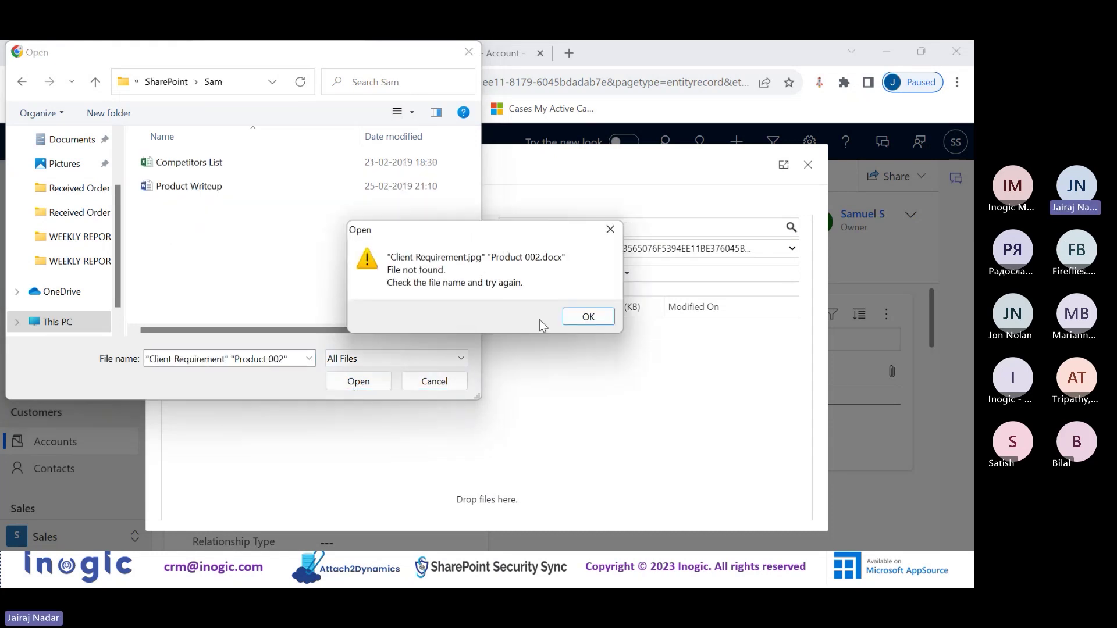
click(577, 312)
click(189, 186)
click(358, 381)
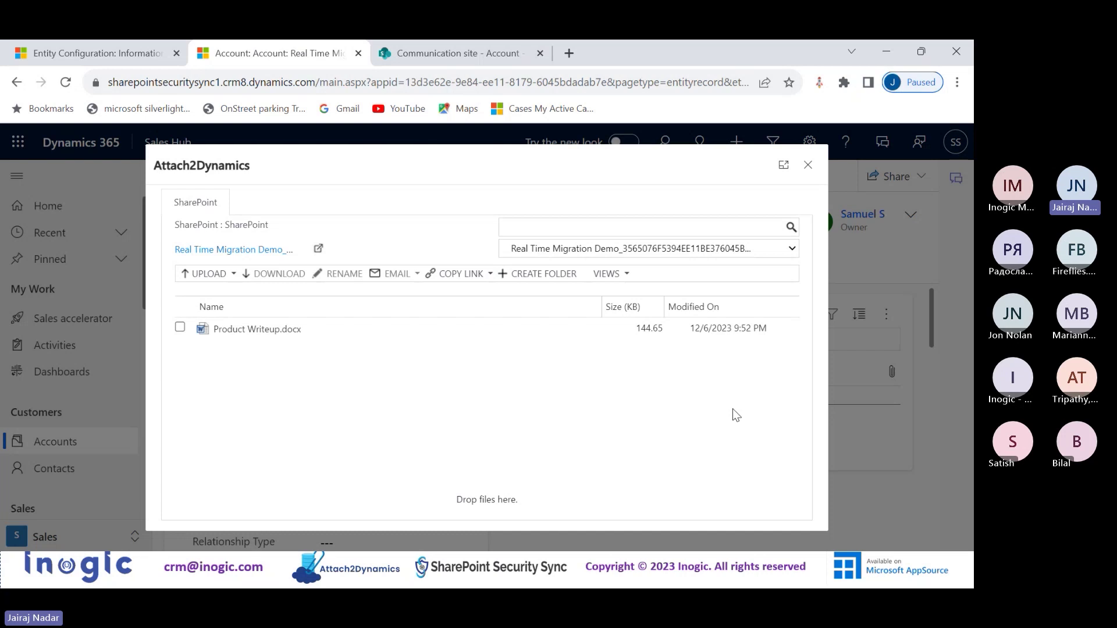
- Create an email with Product Writeup.docx as an attached document, and close the draft without sending it
click(179, 328)
click(387, 283)
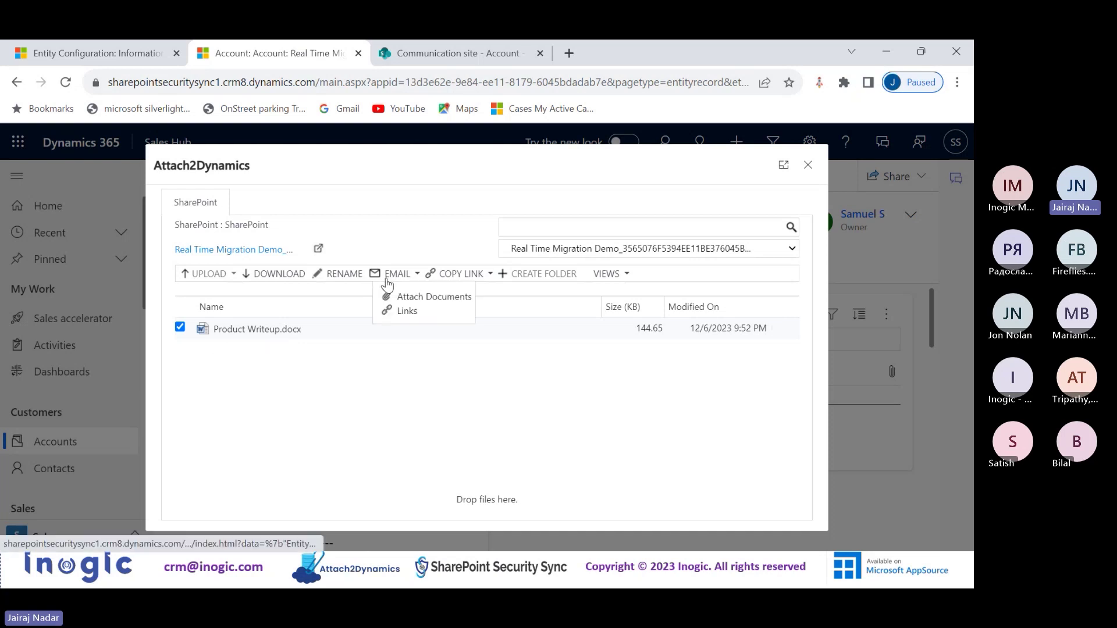
click(447, 299)
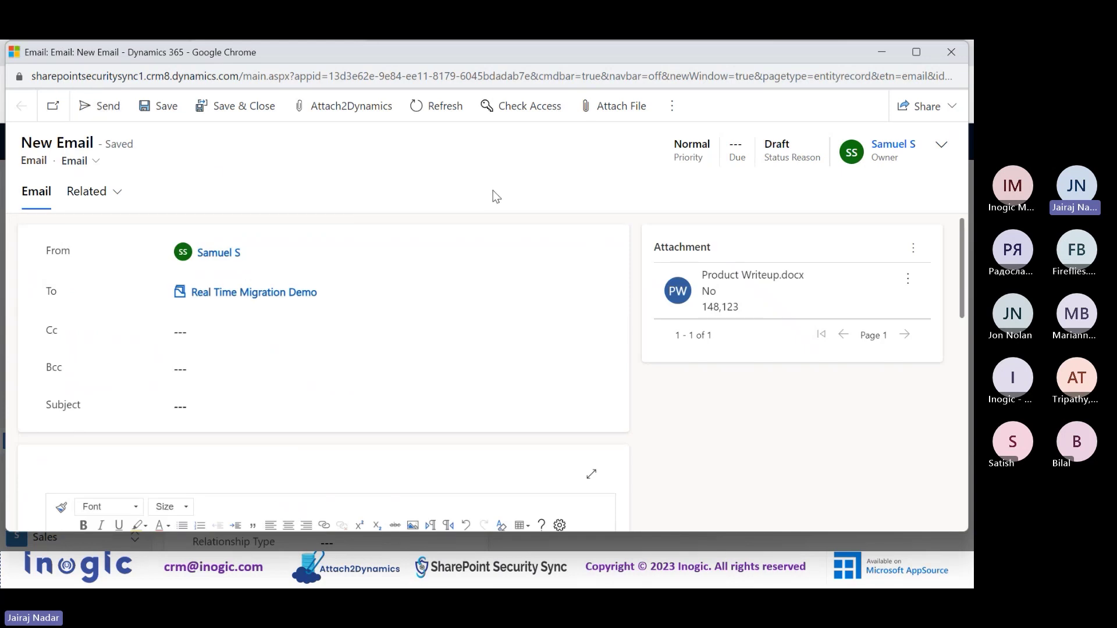
click(953, 60)
- Check the email options for Product Writeup.docx, generate and copy its view-only shared link, and close the link dialog
click(397, 274)
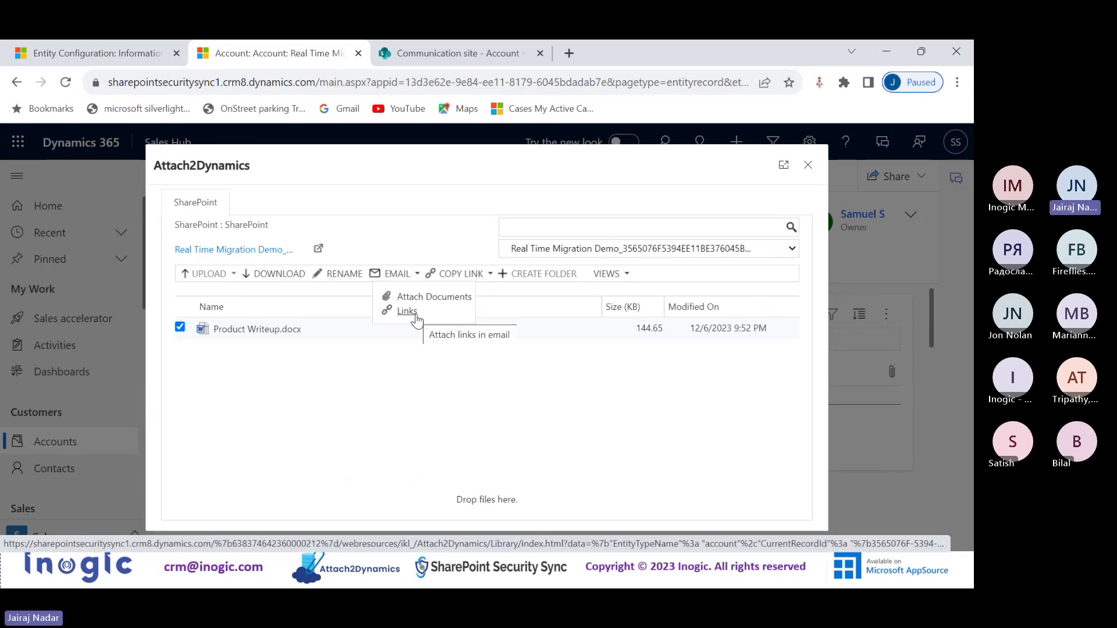
click(349, 353)
click(475, 278)
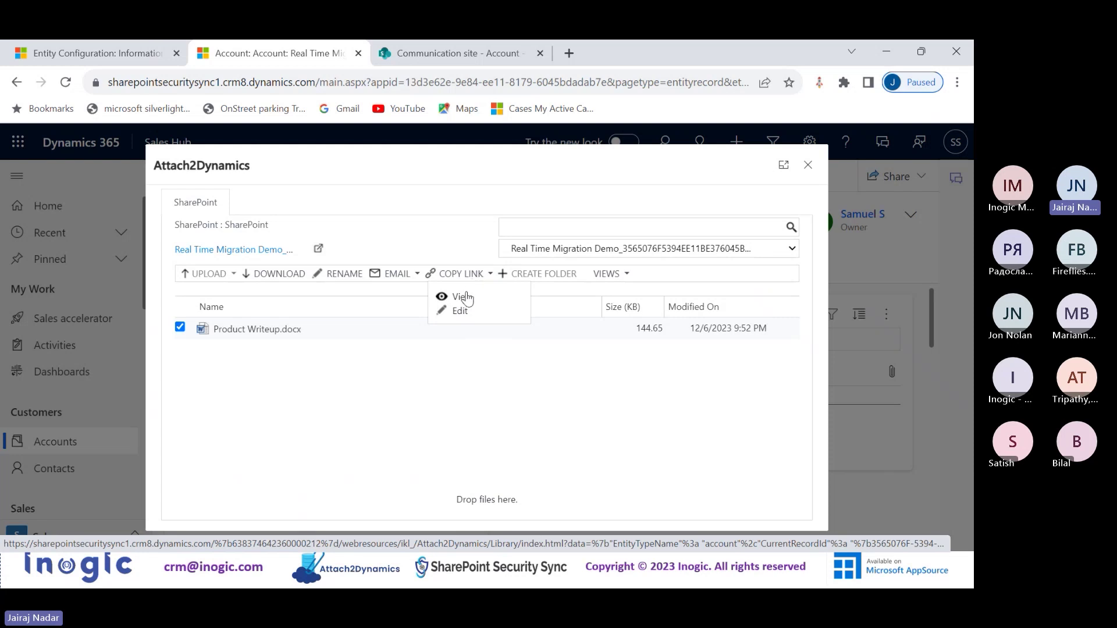
click(458, 297)
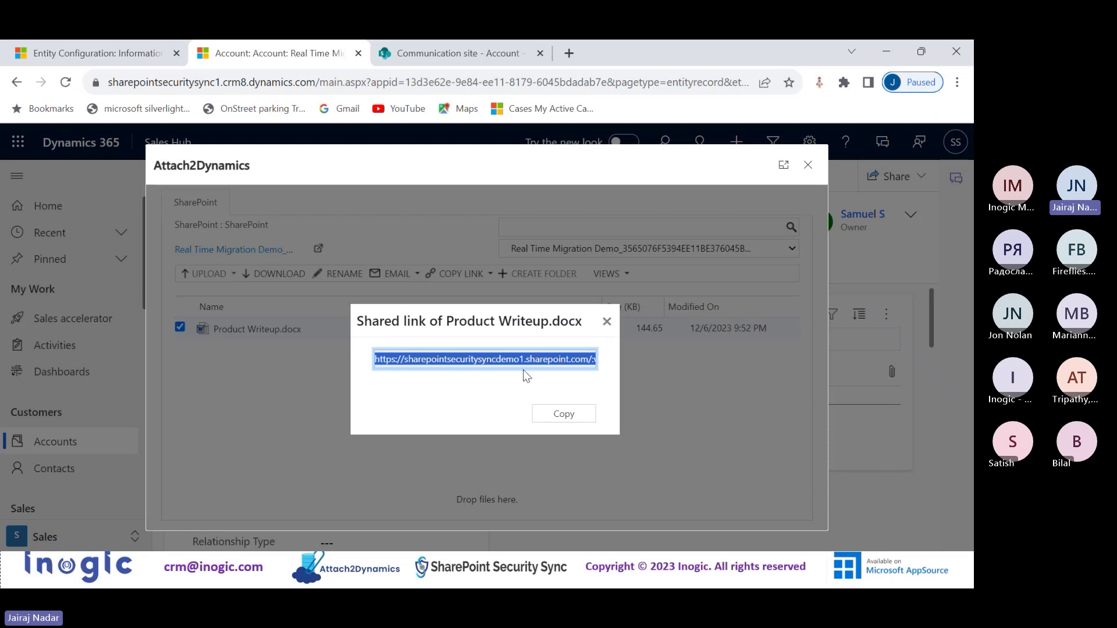
click(564, 414)
click(606, 322)
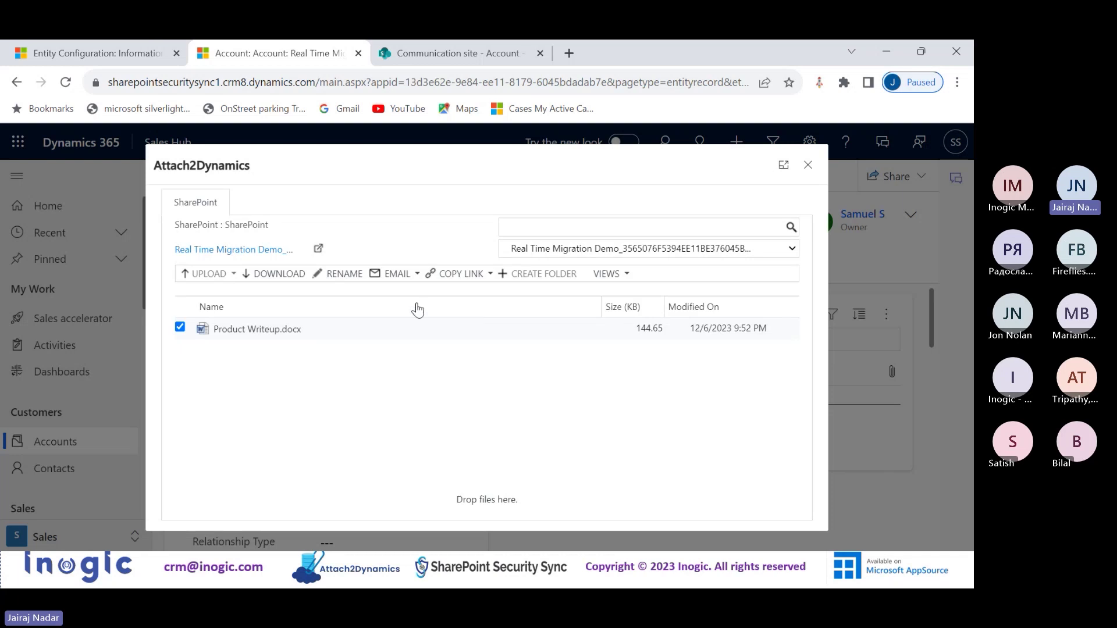
- Generate an edit link for Product Writeup.docx and dismiss the shared link dialog
click(458, 276)
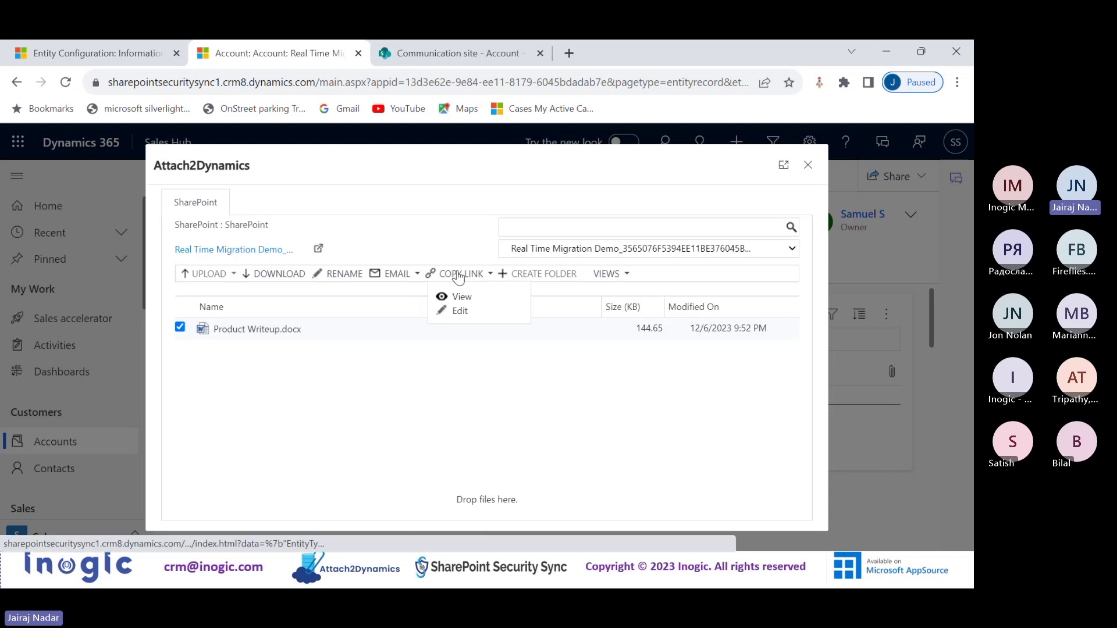
click(460, 312)
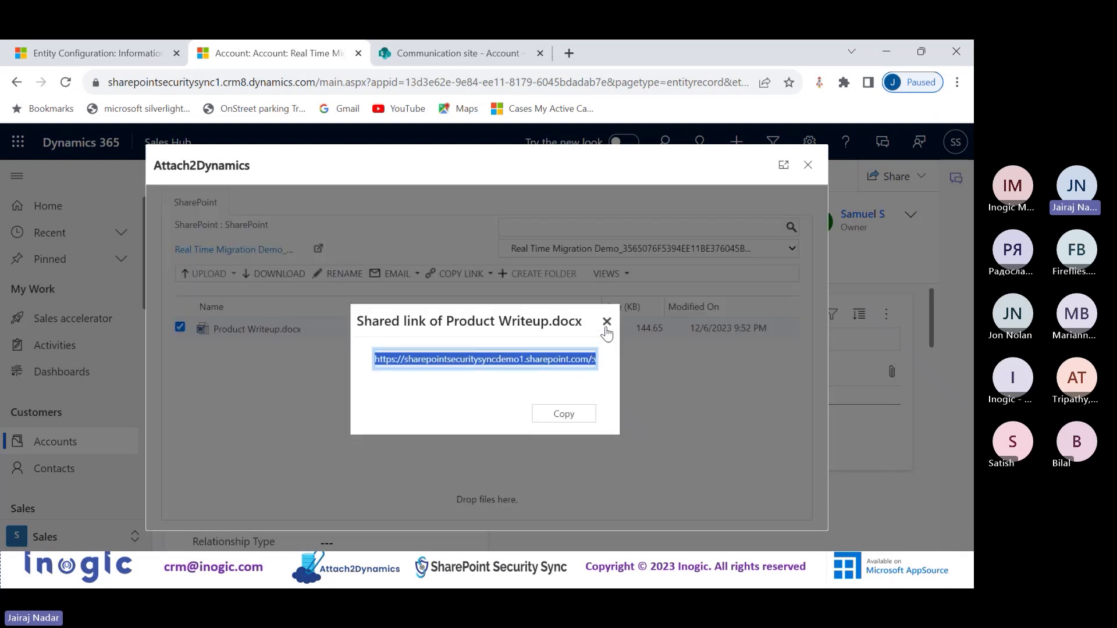
click(604, 330)
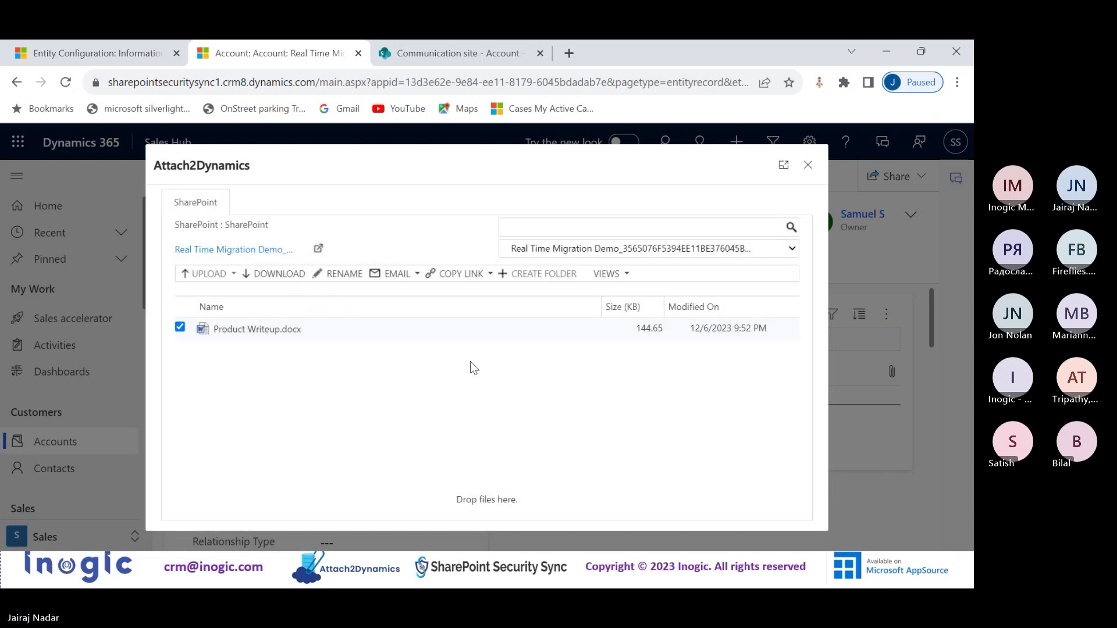
- Deselect Product Writeup.docx and preview the folder creation and view options without creating a folder
click(186, 334)
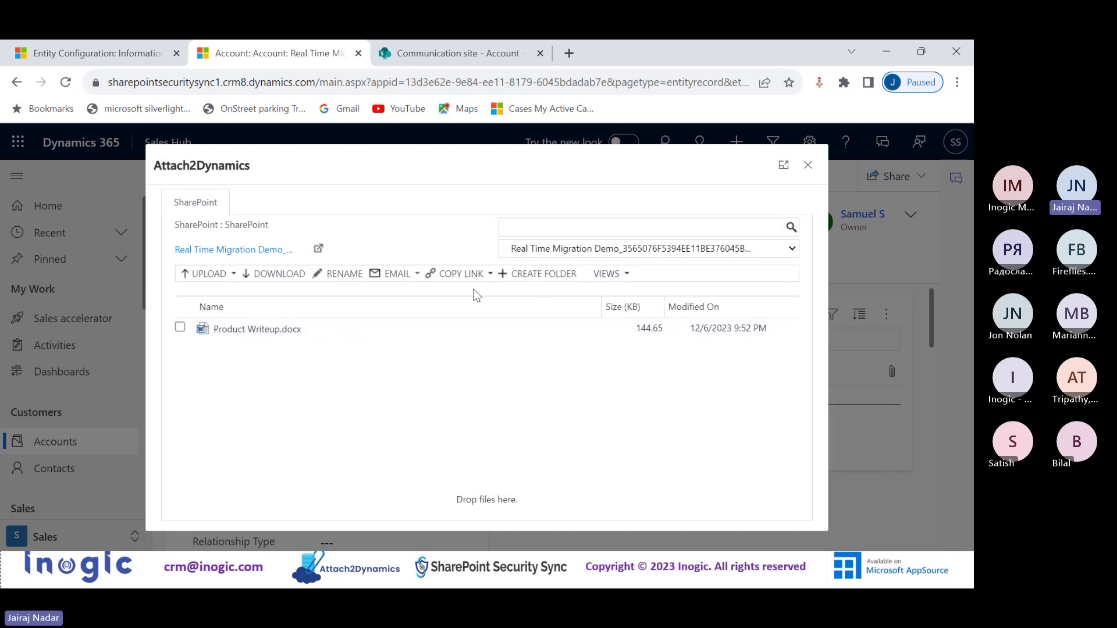
click(533, 274)
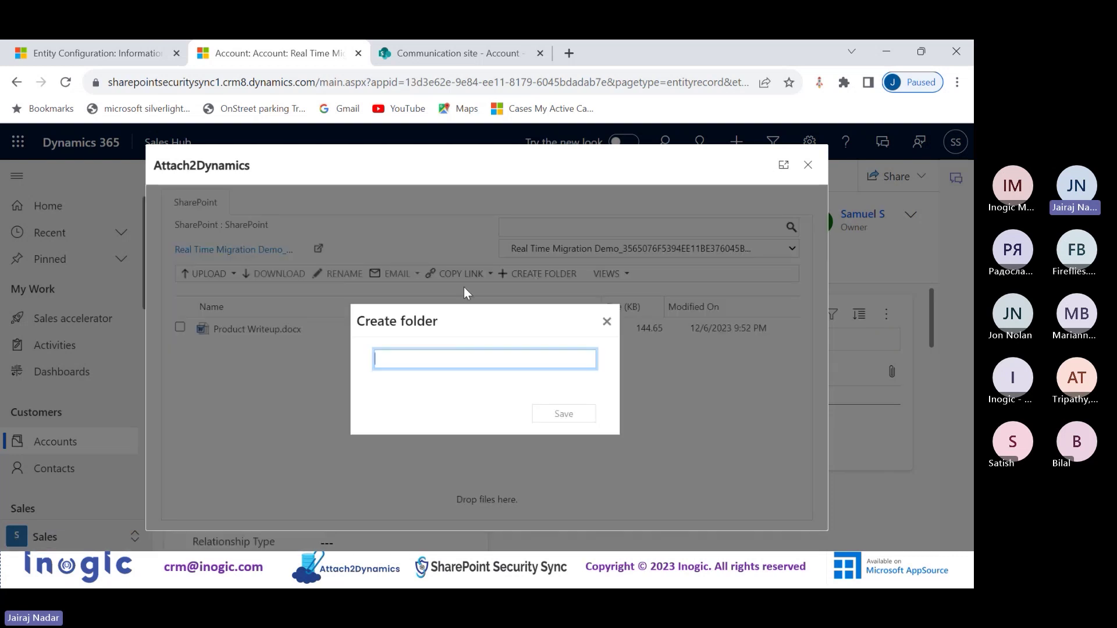
click(606, 322)
click(625, 280)
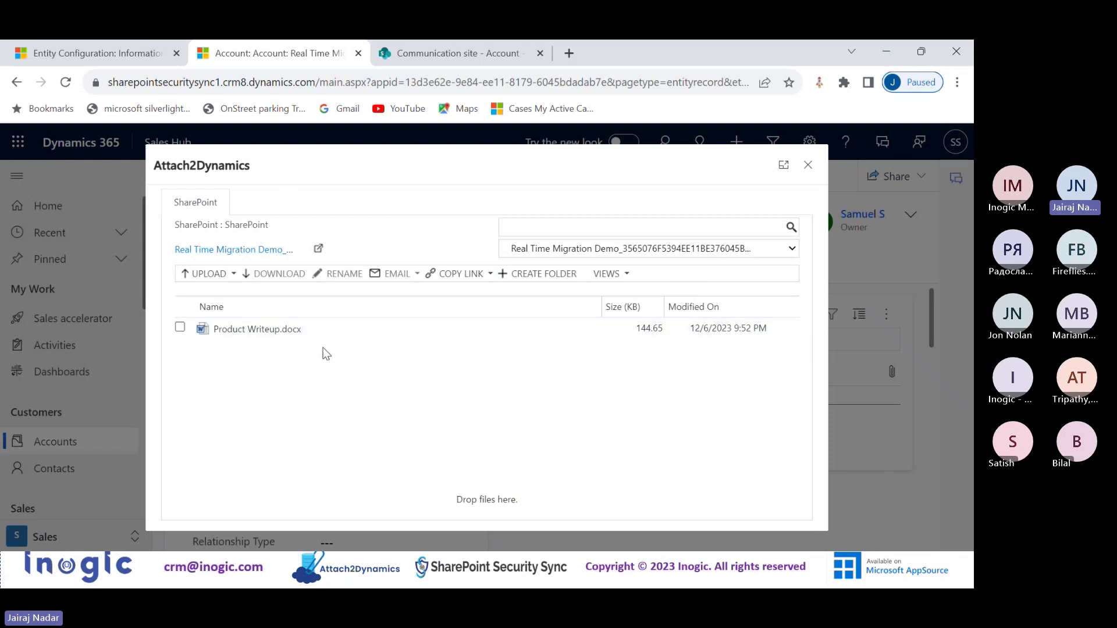
- Inspect the Real Time Migration Demo folder in SharePoint, return to the account and close Attach2Dynamics
click(319, 249)
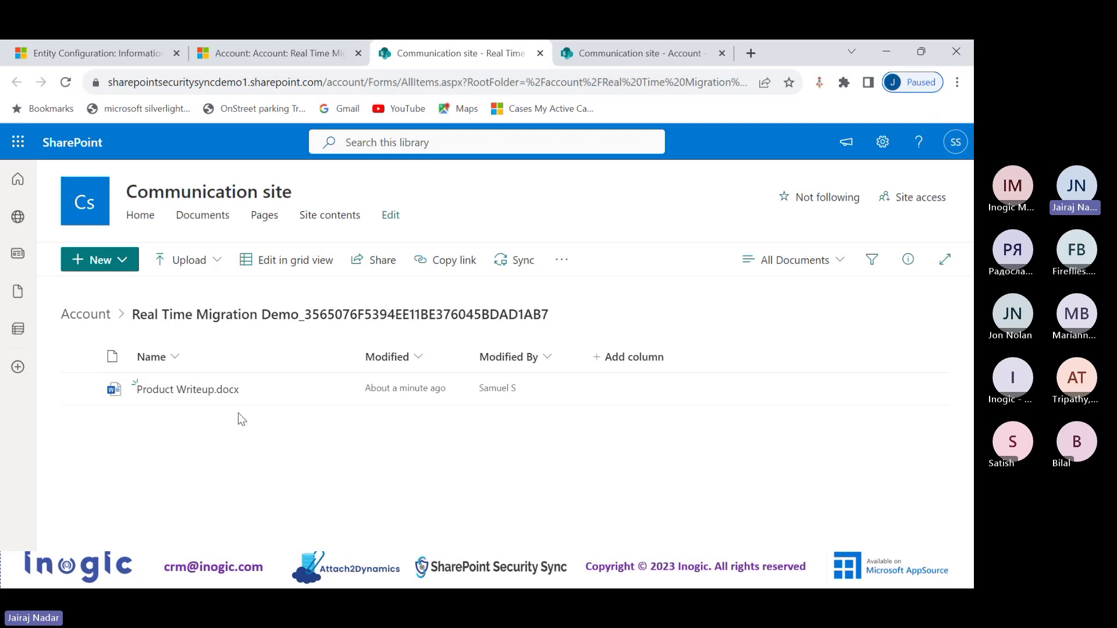
click(270, 52)
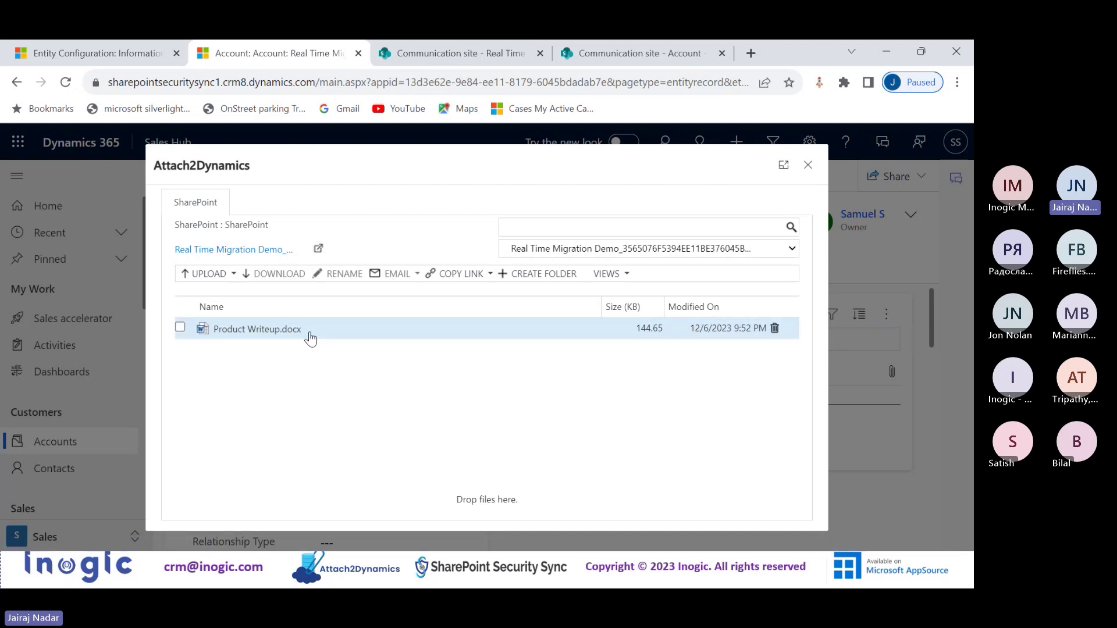
click(808, 165)
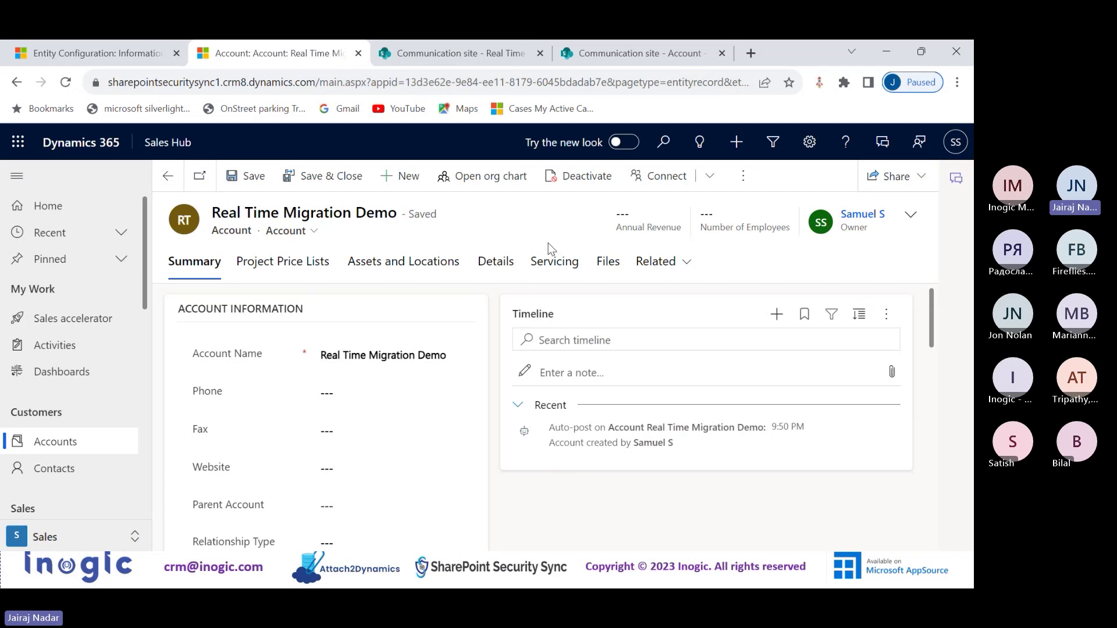
- Add a timeline note titled Demo to the account with the Competitors List file from the Sam folder attached
click(620, 374)
text(Demo)
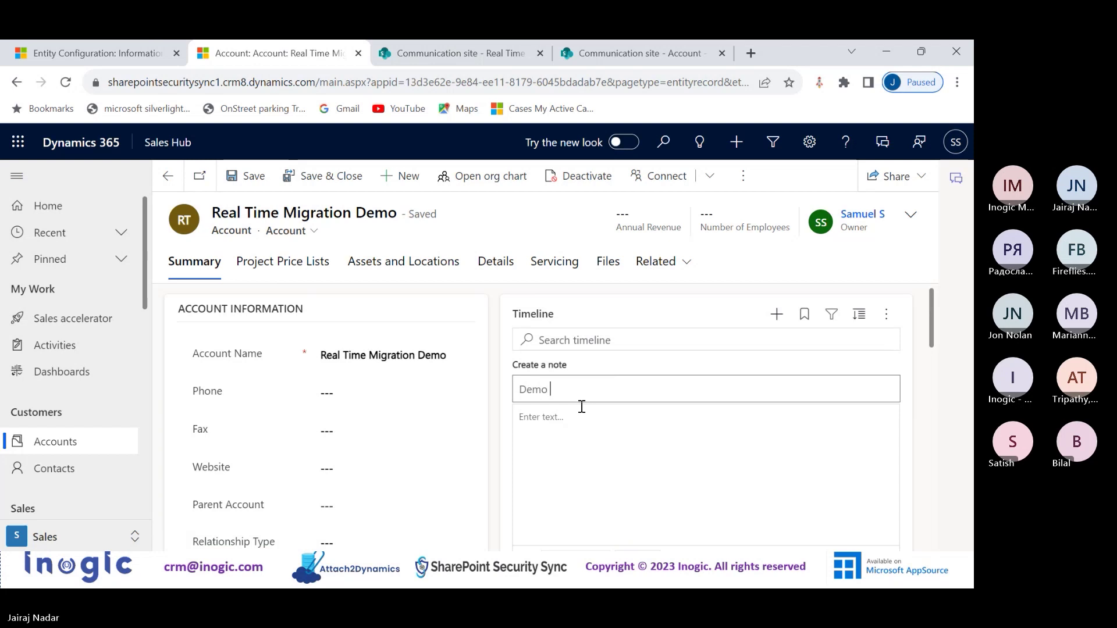
scroll(631, 386, down, 4)
click(533, 367)
click(188, 162)
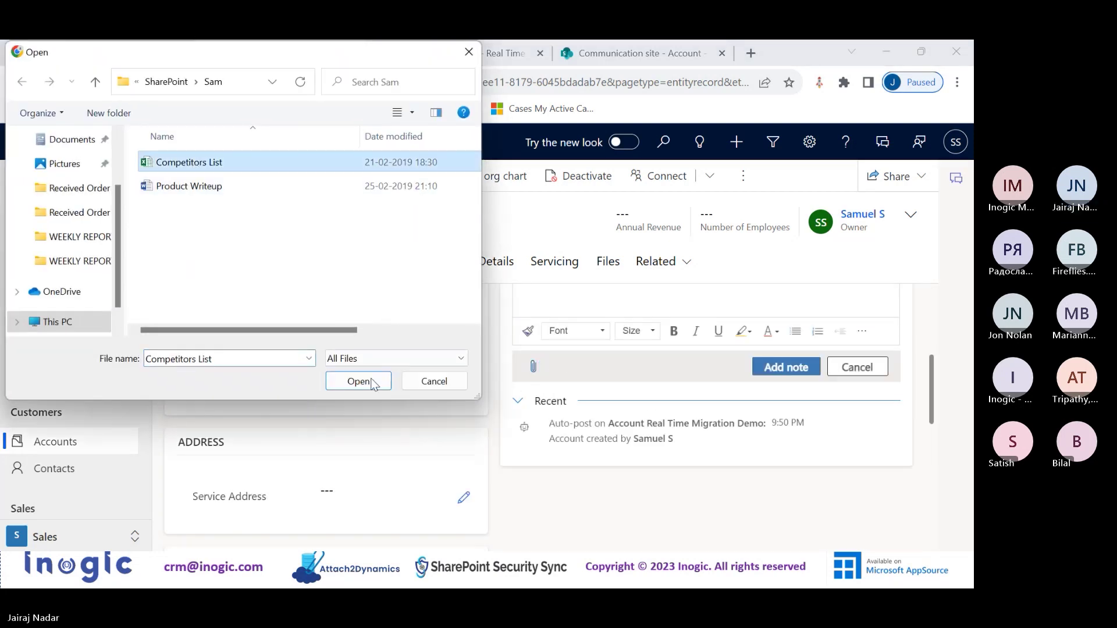
click(371, 383)
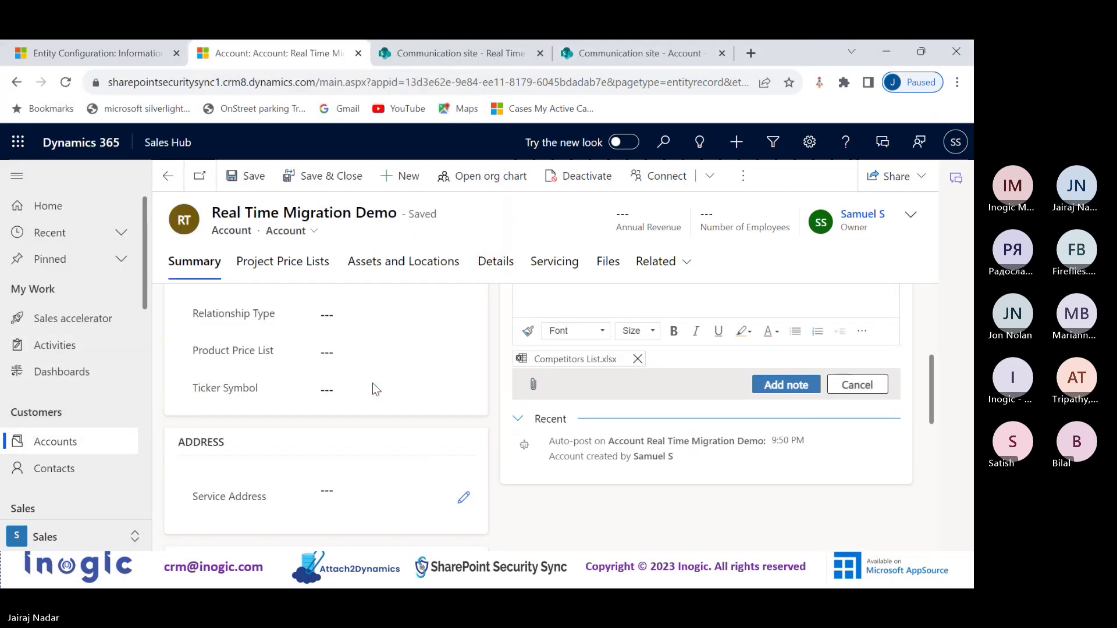
click(782, 385)
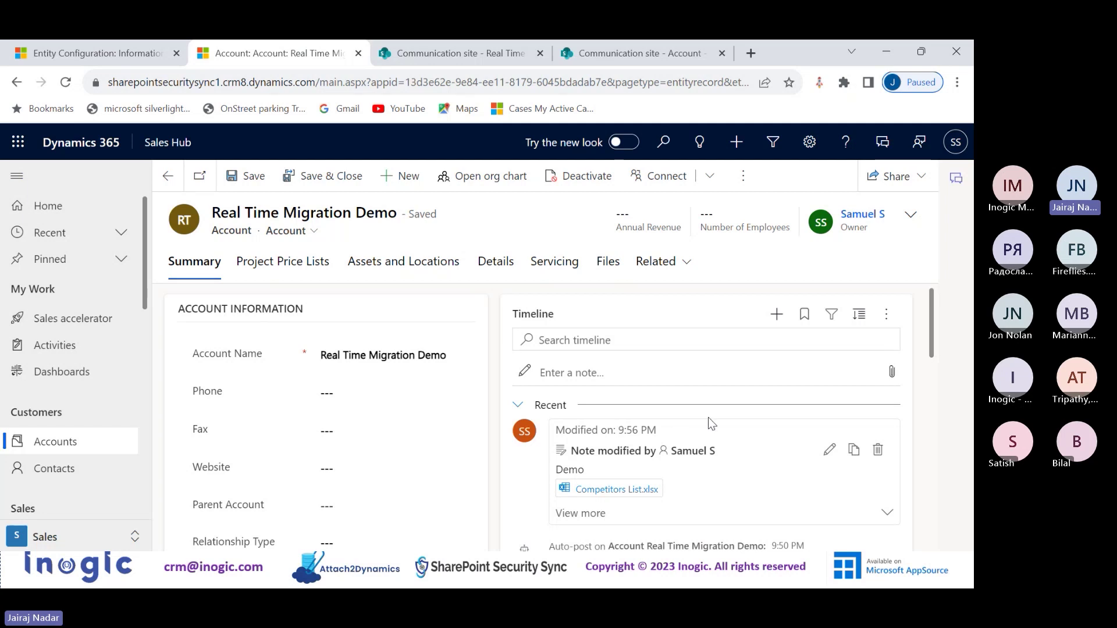
- Refresh the account's timeline and expand the Demo note to examine how its attachment is stored
click(886, 314)
click(831, 334)
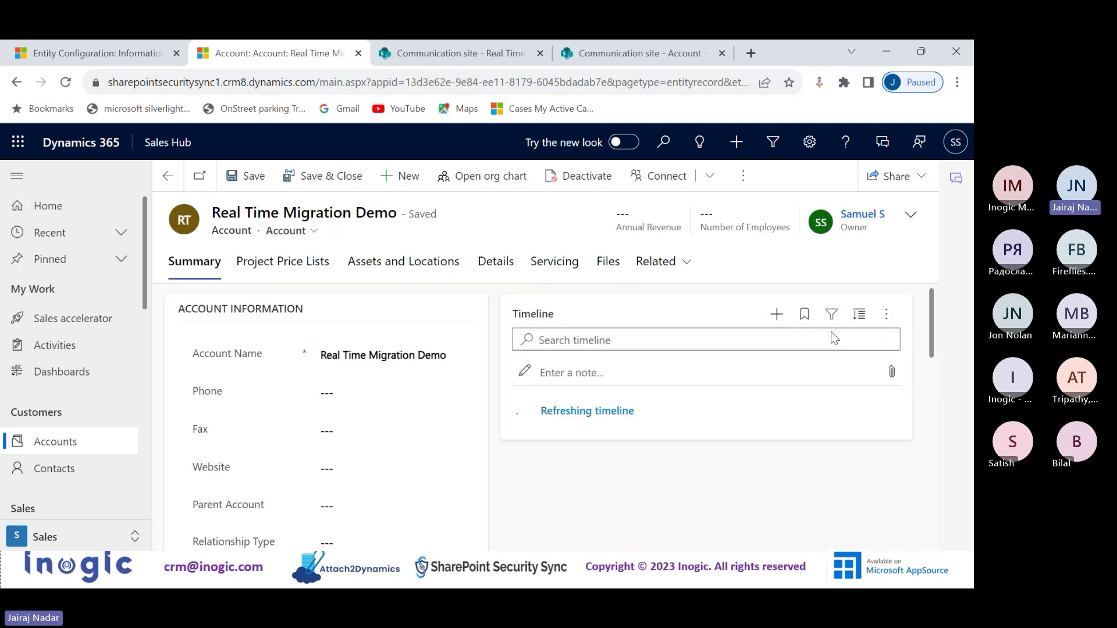
scroll(647, 474, down, 1)
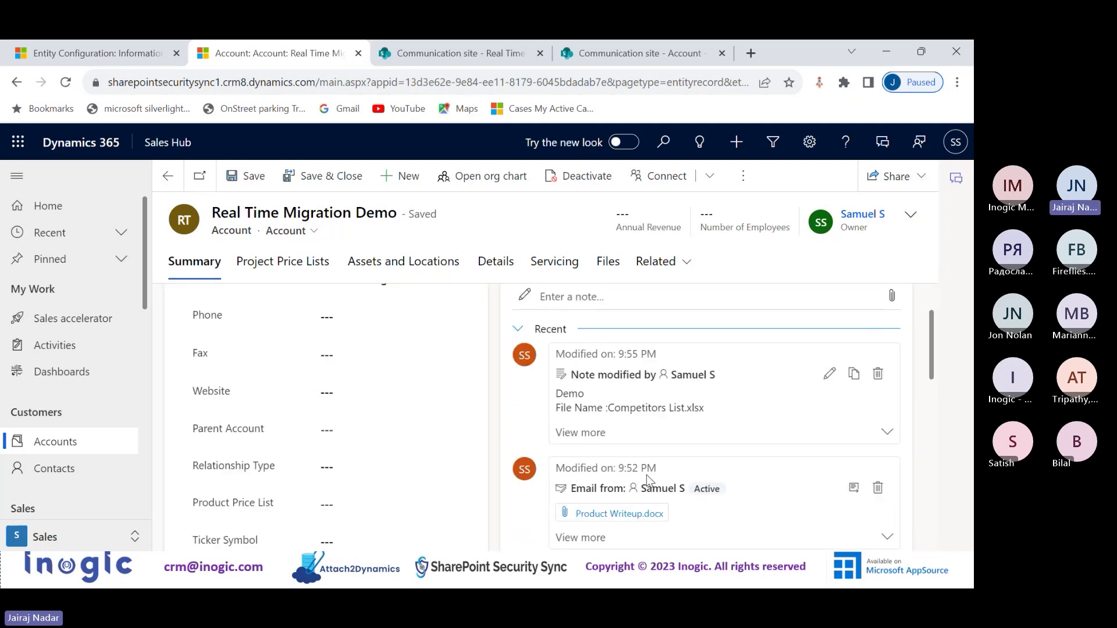
click(654, 437)
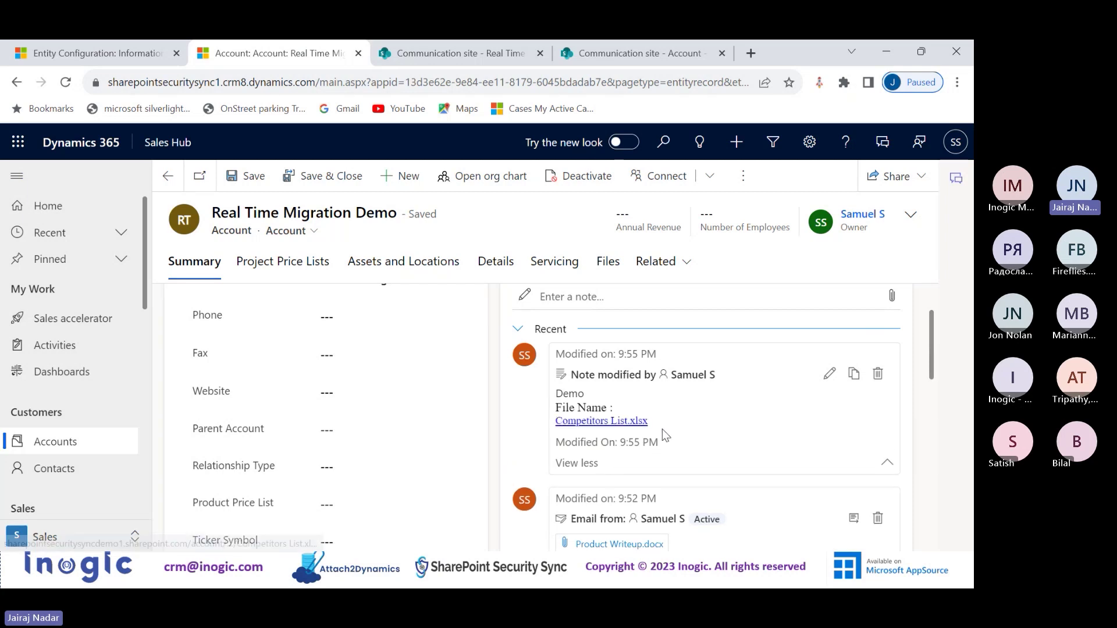
- Reload the Real Time Migration Demo folder in SharePoint and check it for Competitors List.xlsx
click(439, 51)
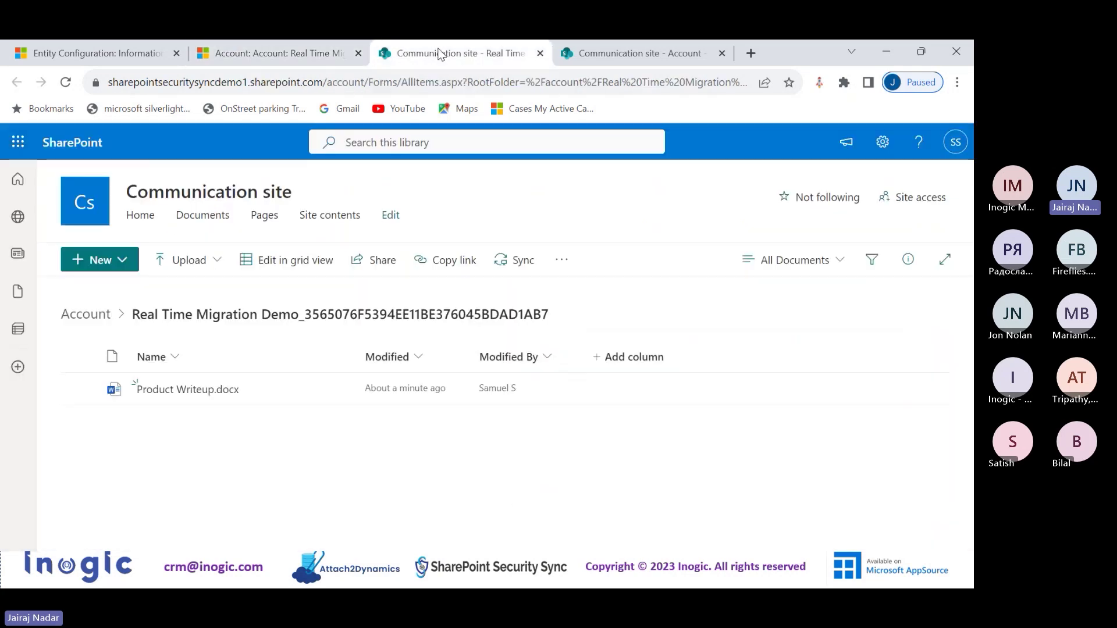
click(65, 84)
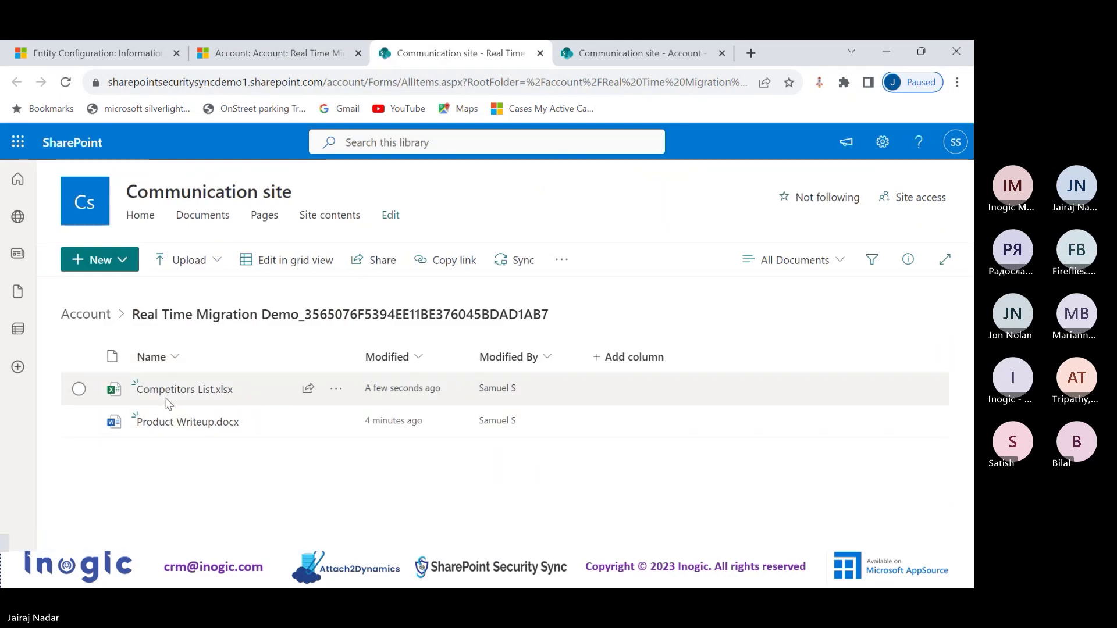
mouse_move(190, 395)
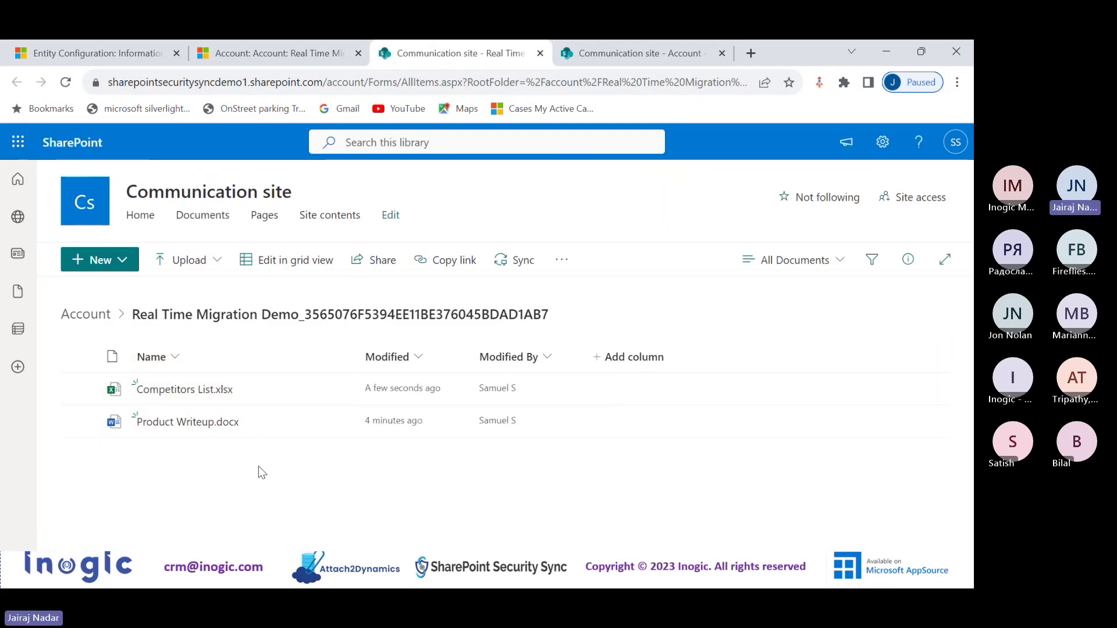
- Review the Demo note's file link, the account entity configuration's attachment action and the Competitors List.xlsx entry in SharePoint
click(232, 57)
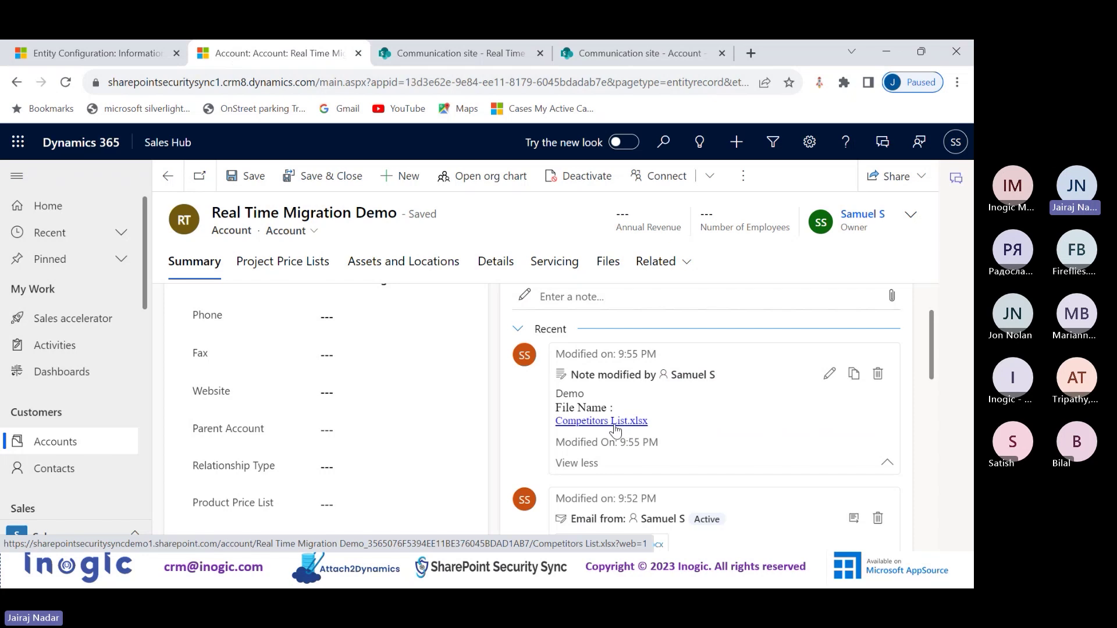
click(138, 56)
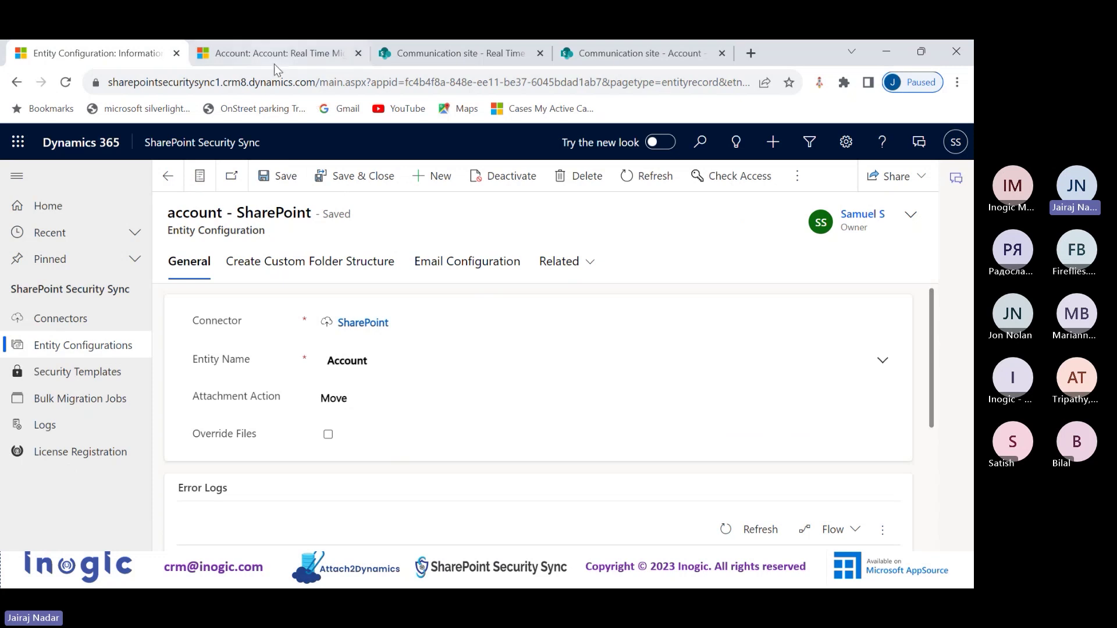
click(442, 54)
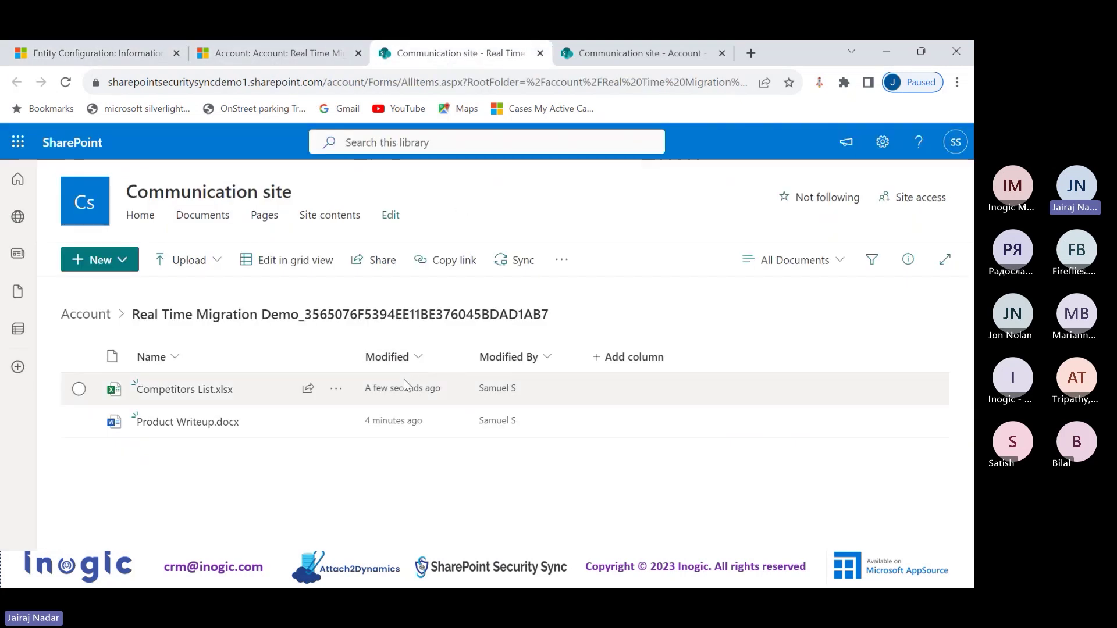
mouse_move(233, 386)
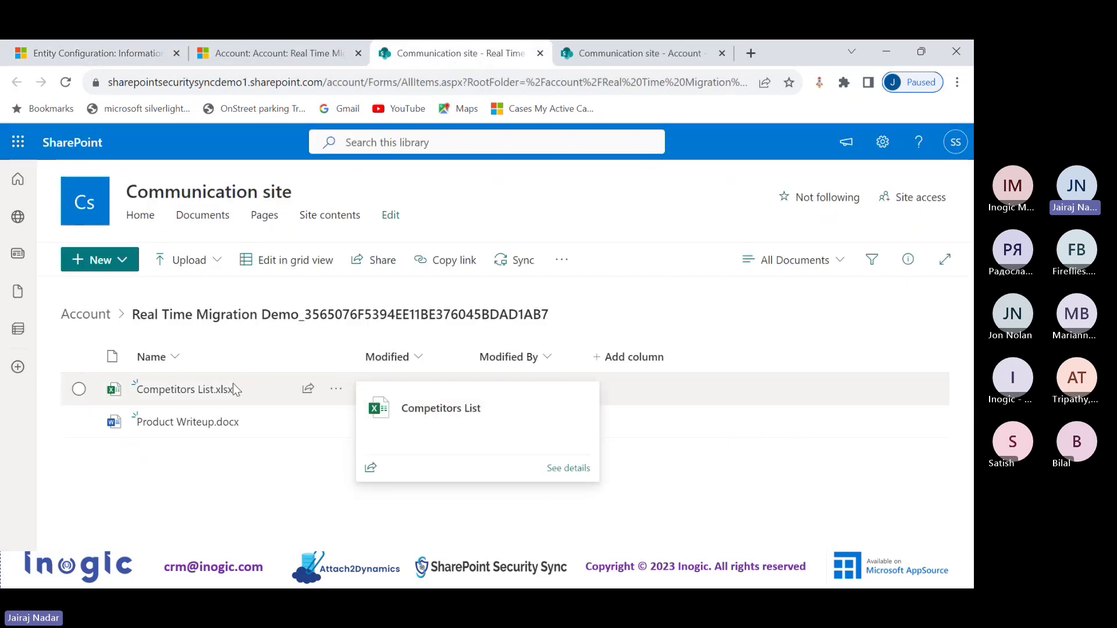
- Compare the signed-in user's My Active Accounts list and profile with the folders in the SharePoint Account library
click(280, 47)
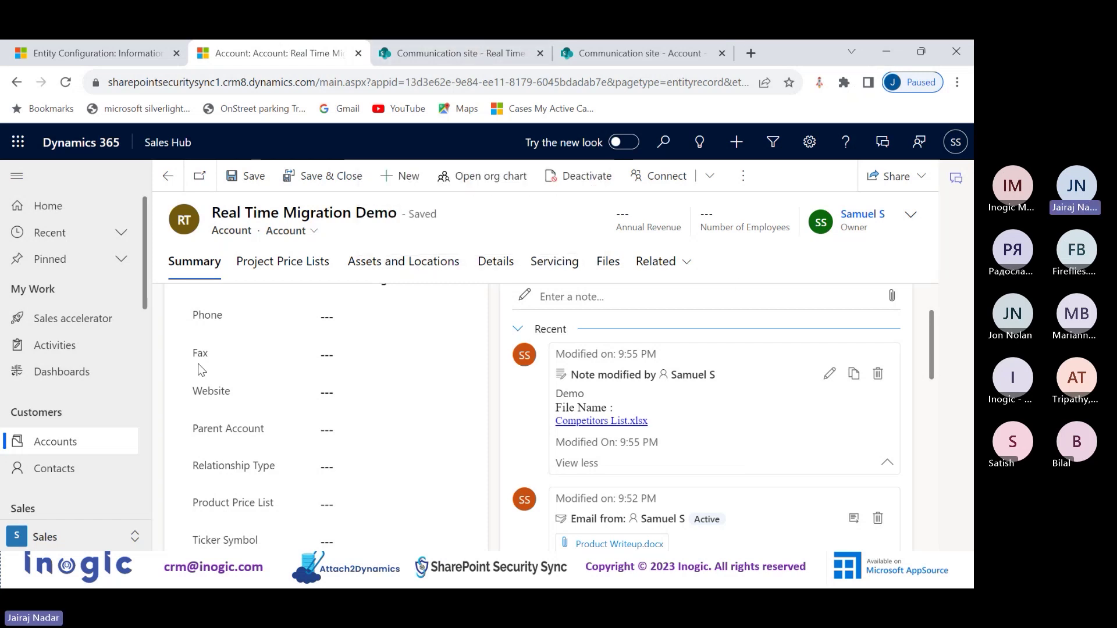
click(107, 442)
click(960, 148)
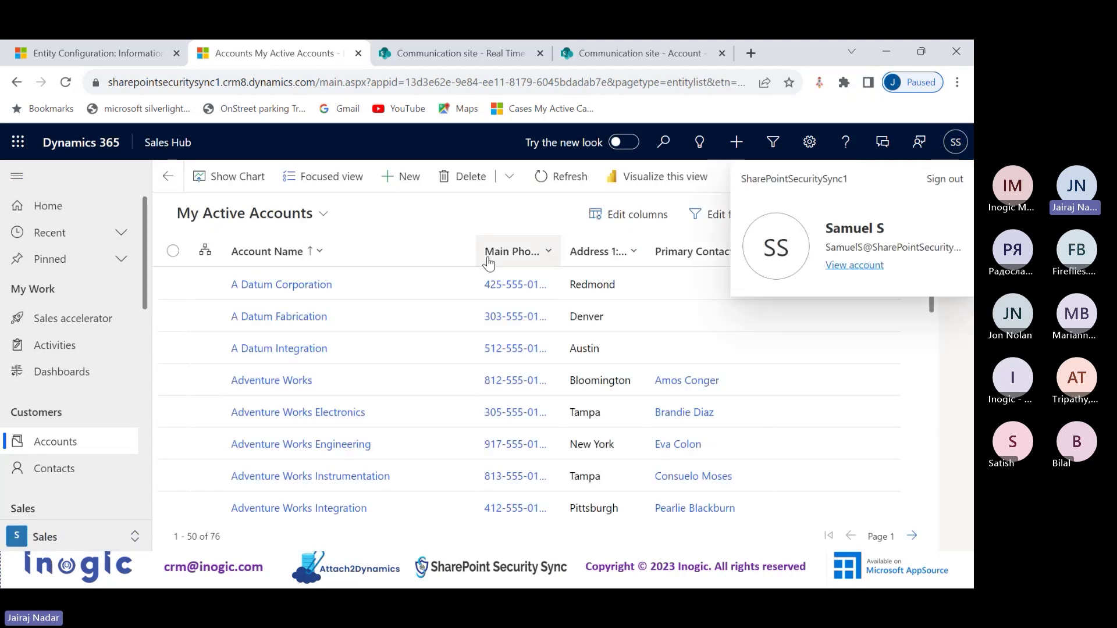
click(460, 50)
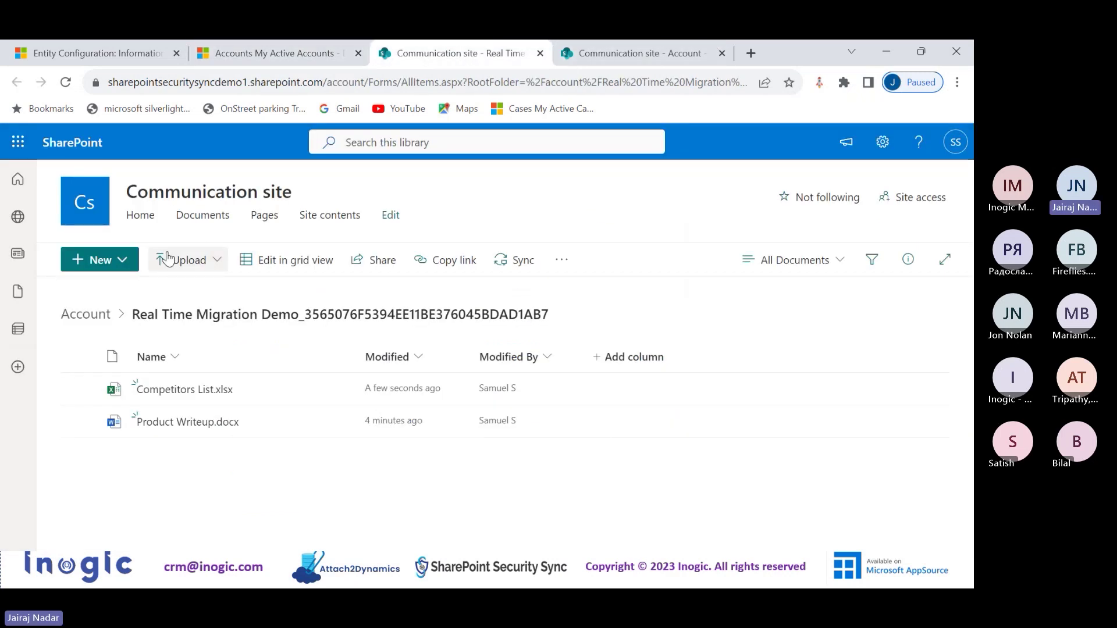
click(73, 317)
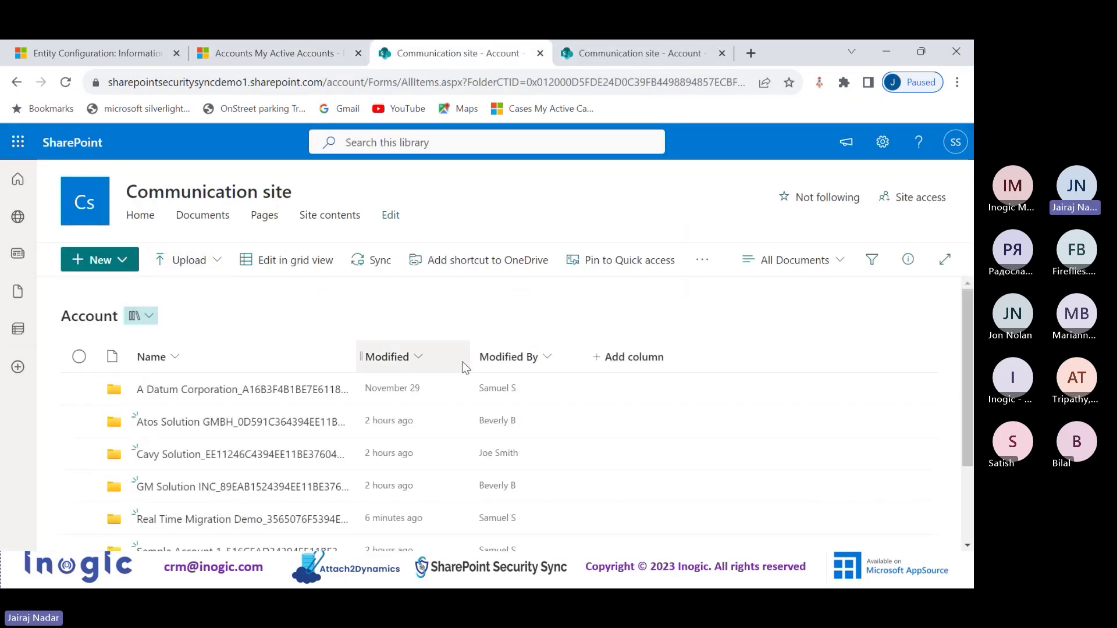
- Switch to the second user's guest Chrome window and compare their profile and active accounts with their SharePoint Account library folders
key(alt+Tab)
key(alt+Down)
key(alt+Up)
key(alt+Right)
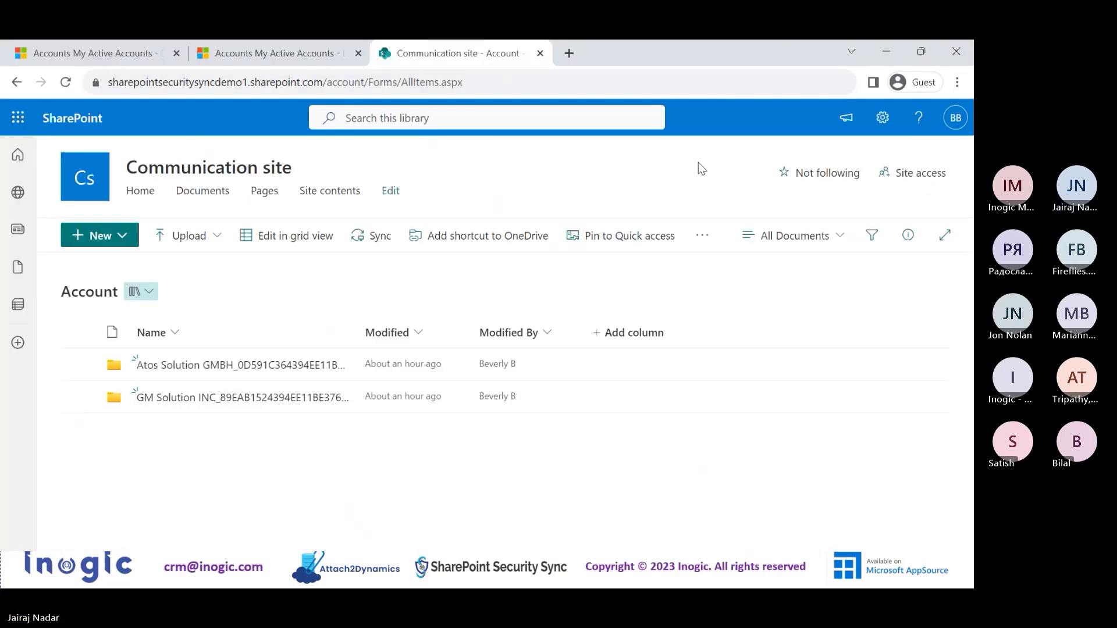
click(162, 48)
click(955, 118)
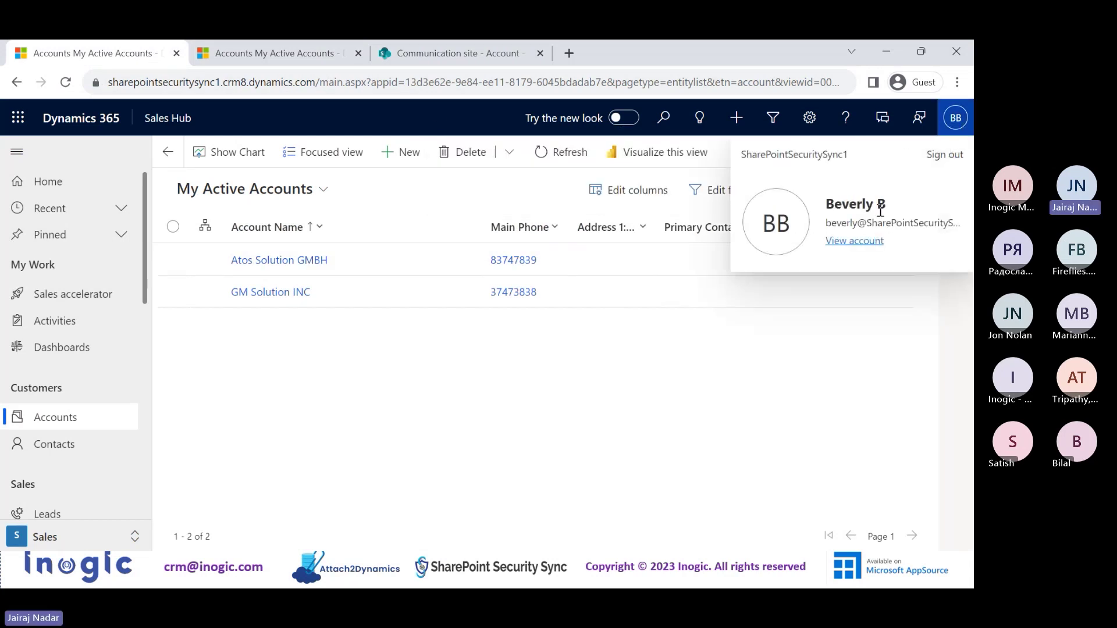
click(715, 356)
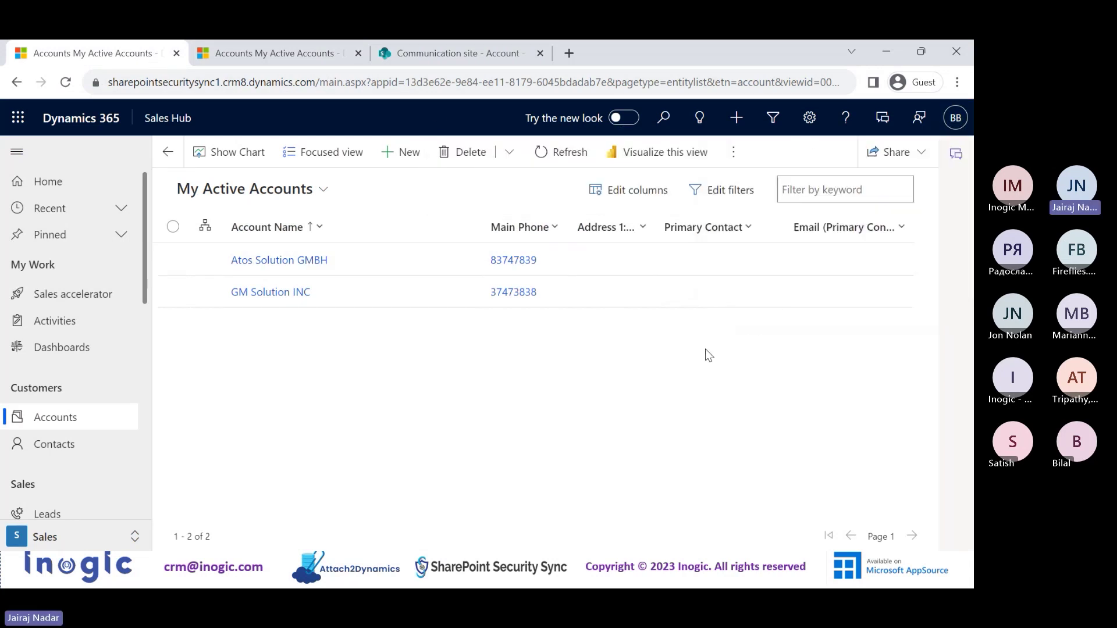
click(964, 121)
click(721, 419)
click(411, 56)
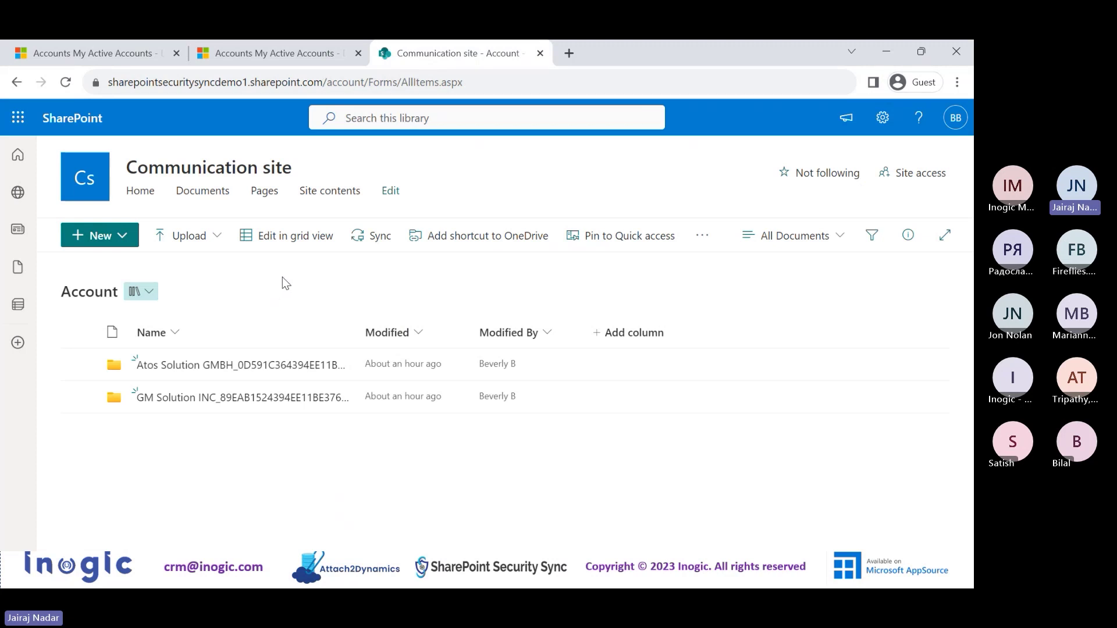
- Open the Atos Solution GMBH account from the guest user's active accounts and bring up its access management
click(122, 47)
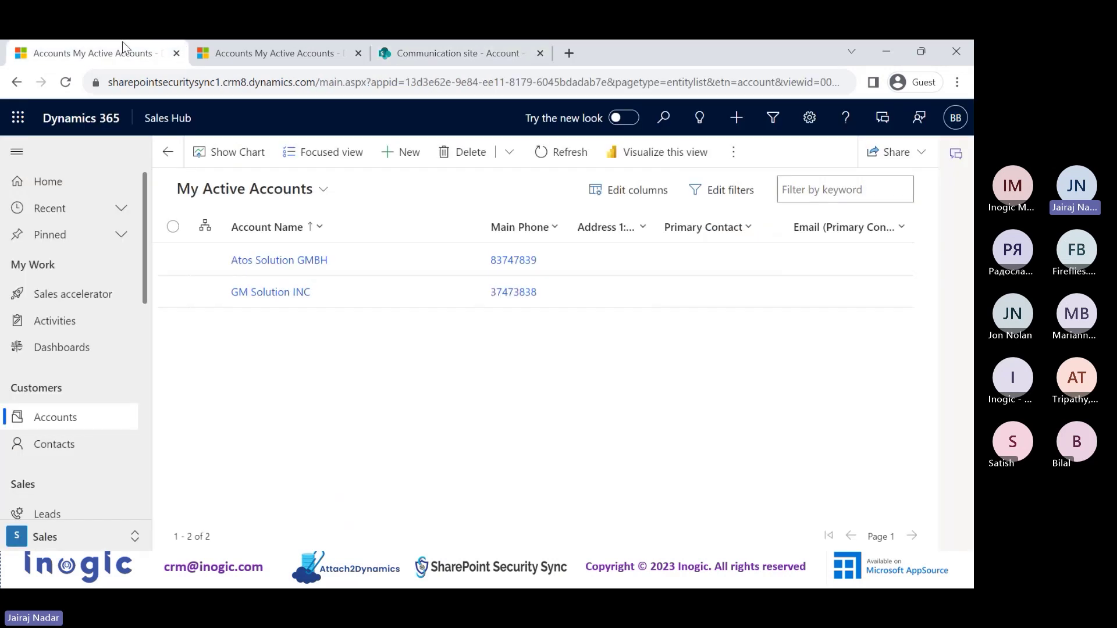
click(284, 260)
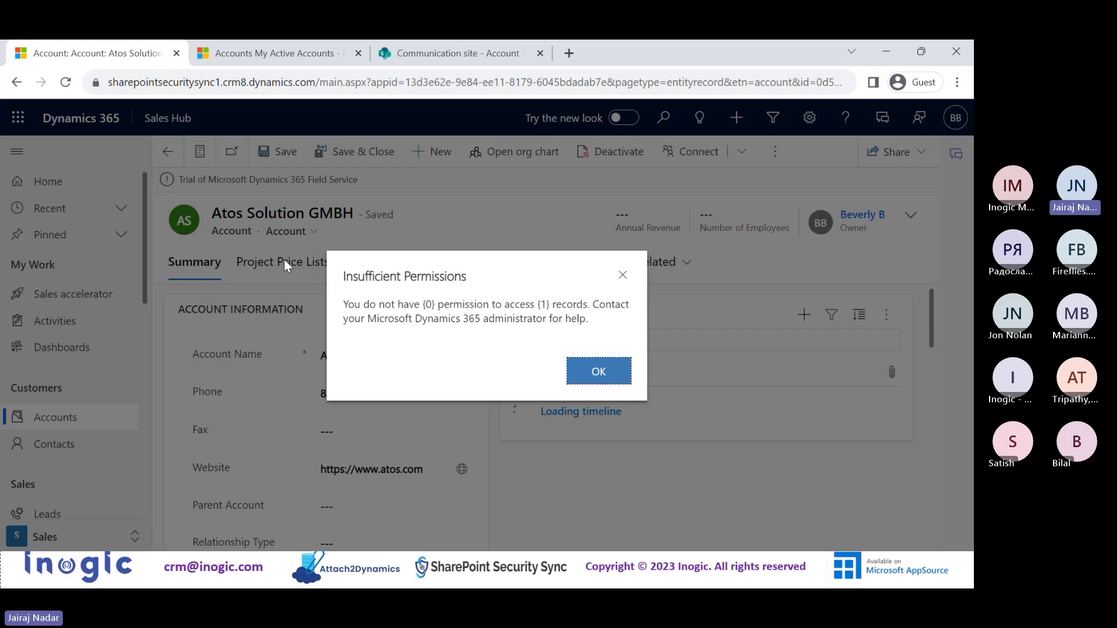
click(578, 371)
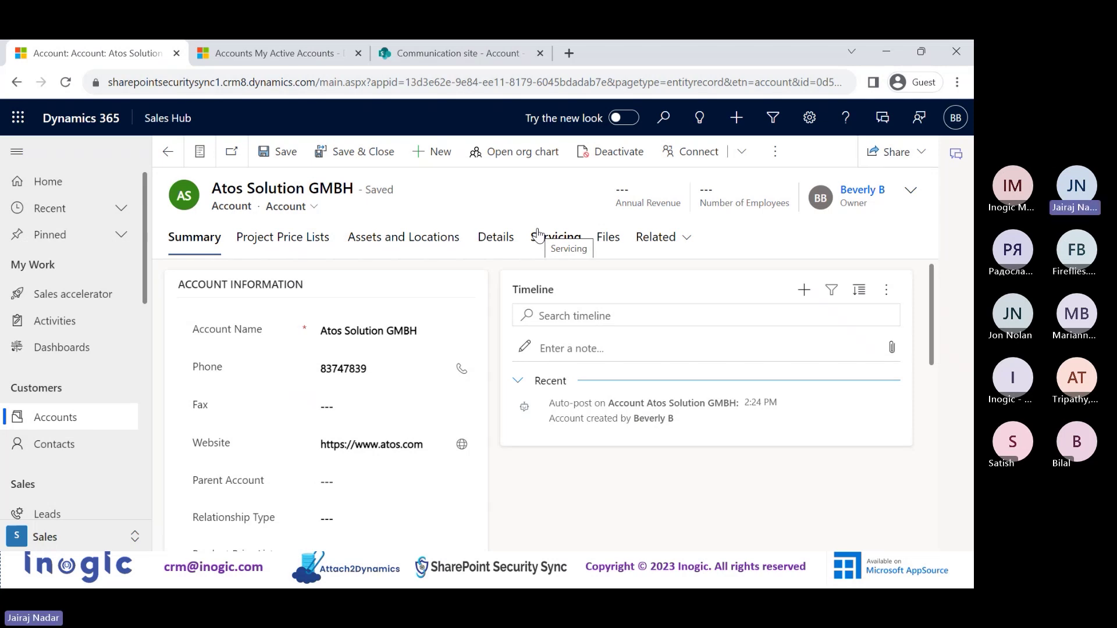
click(774, 159)
click(539, 188)
click(895, 158)
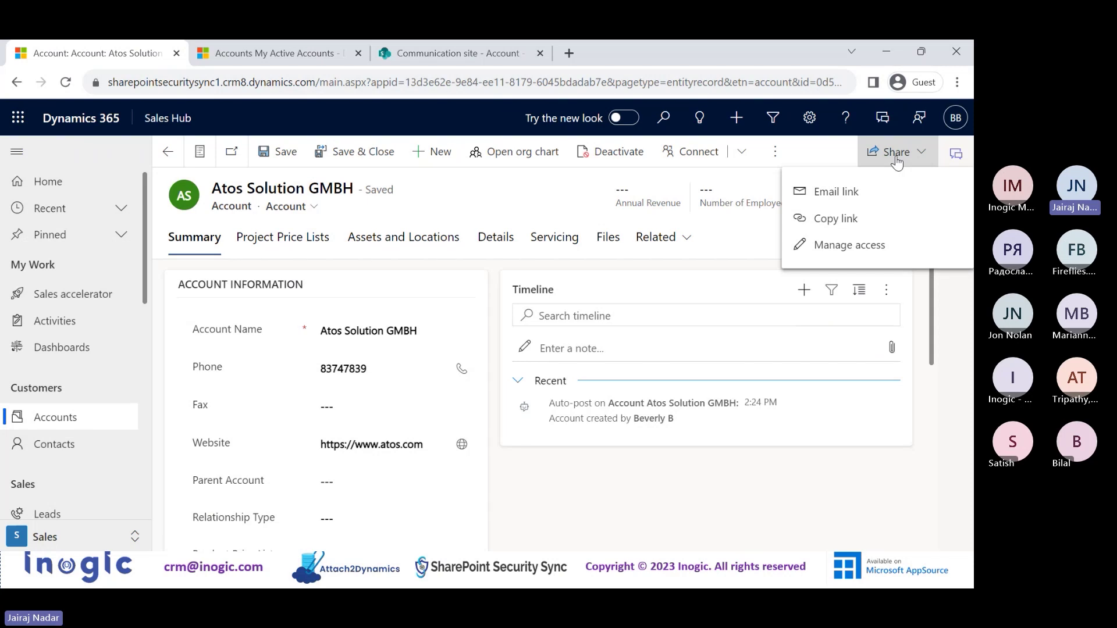
click(870, 245)
- Share the Atos Solution GMBH account with the incognito window's user, granting only the Read permission
click(515, 226)
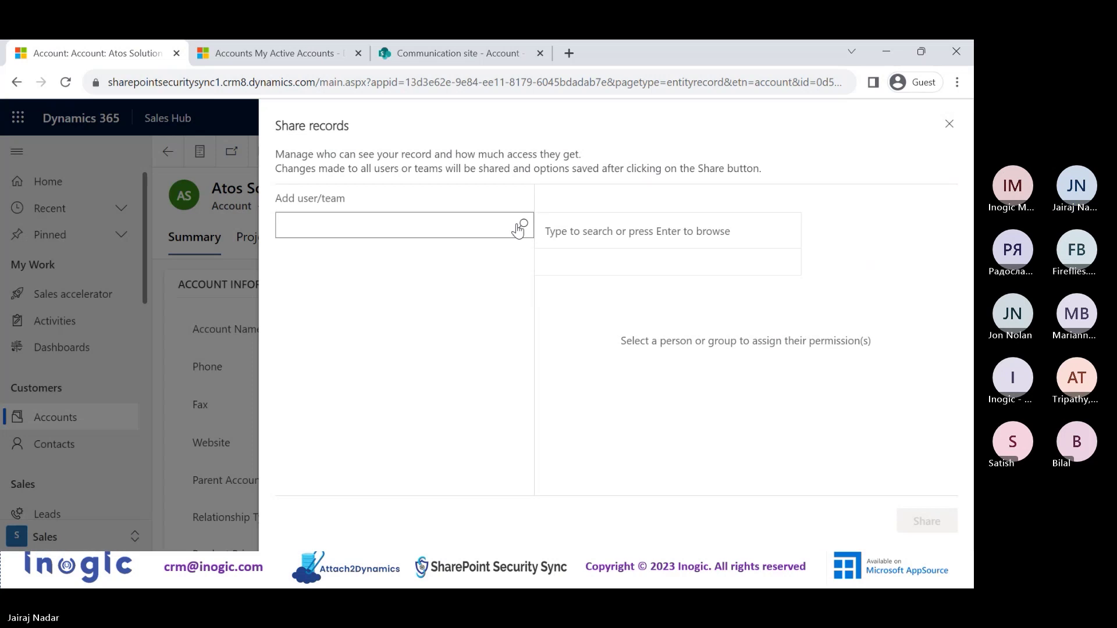
text(joe)
key(BackSpace)
key(BackSpace)
key(BackSpace)
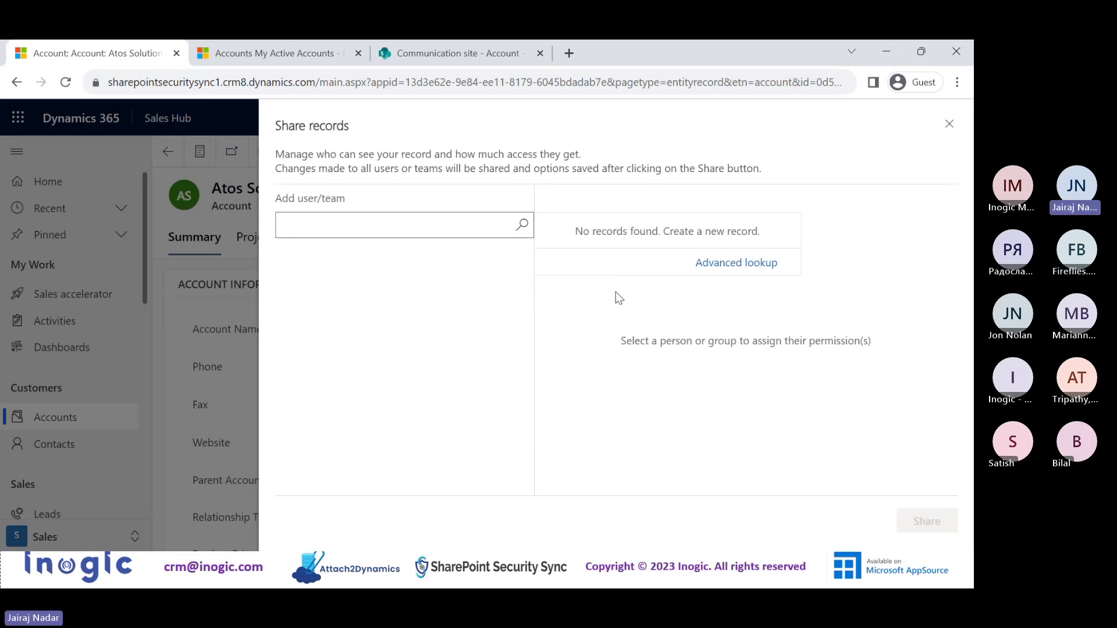
click(295, 300)
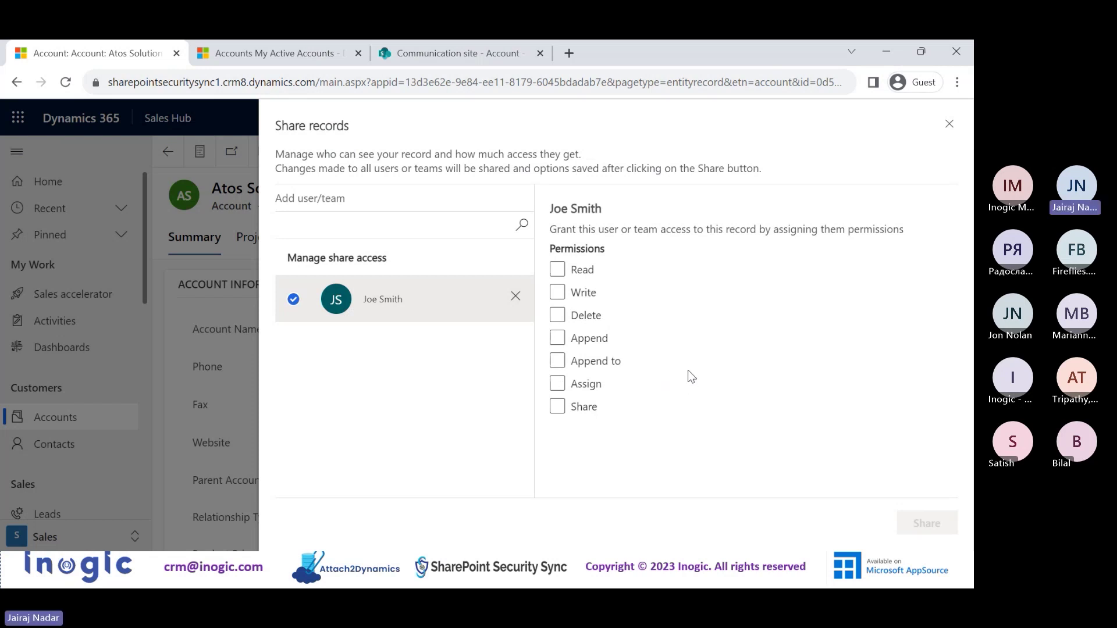
click(567, 277)
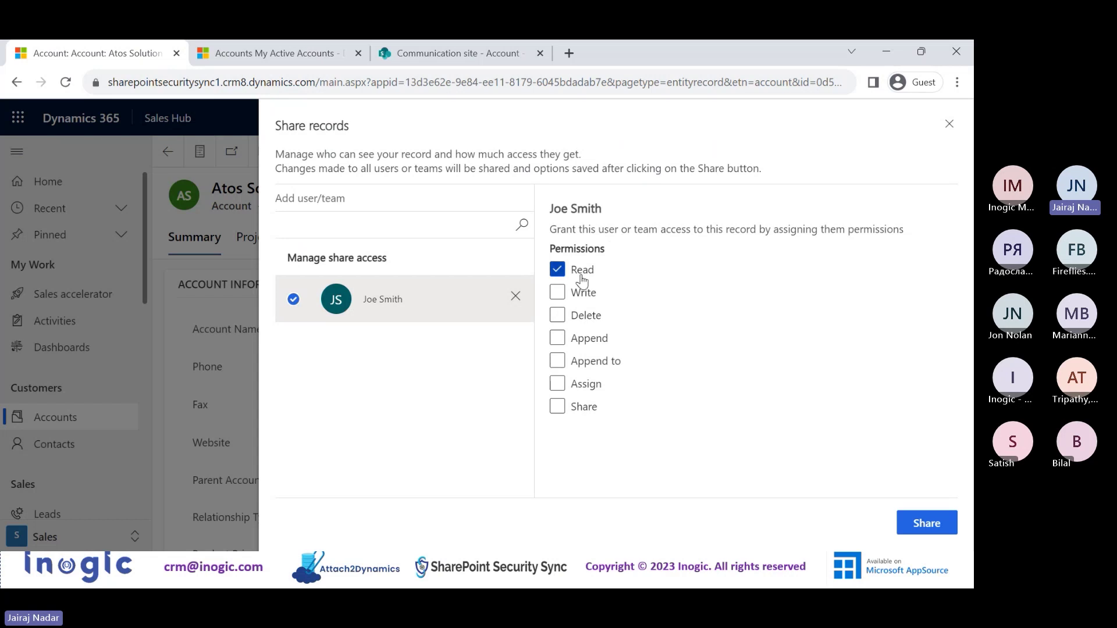
click(924, 522)
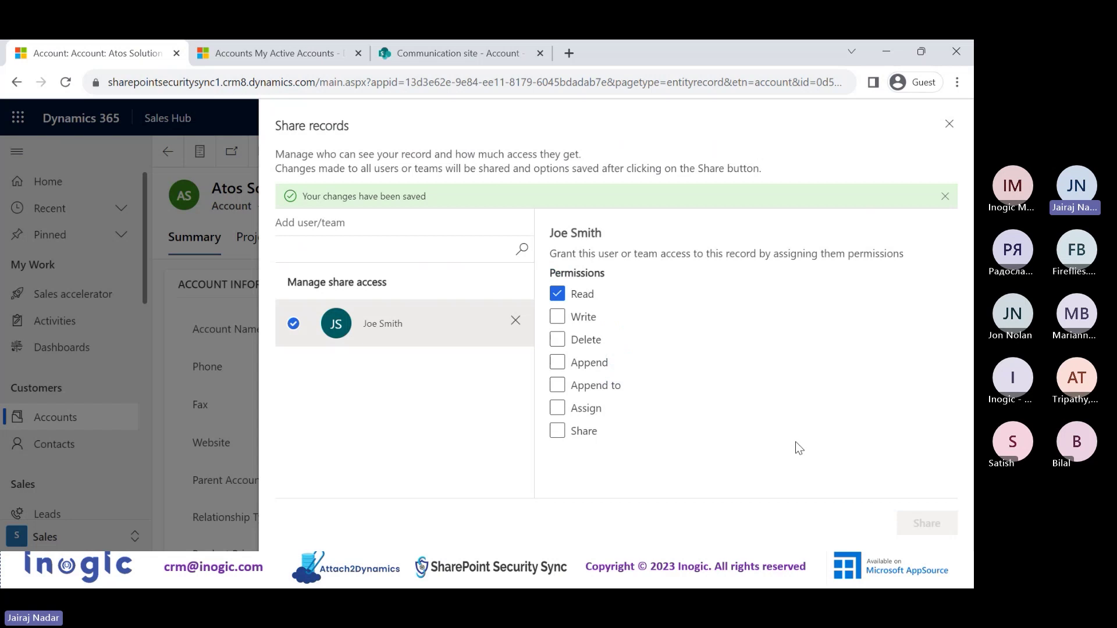
click(949, 123)
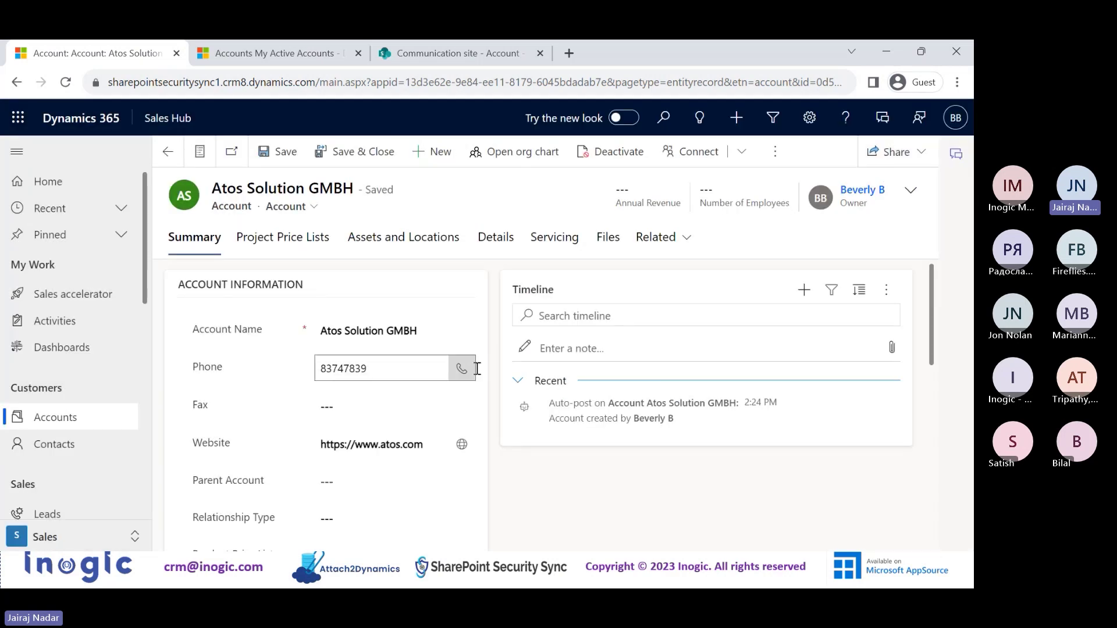
- Switch to the incognito Chrome window, list All Accounts for that user and open the shared Atos Solution GMBH record
key(alt+Tab)
key(alt+Tab)
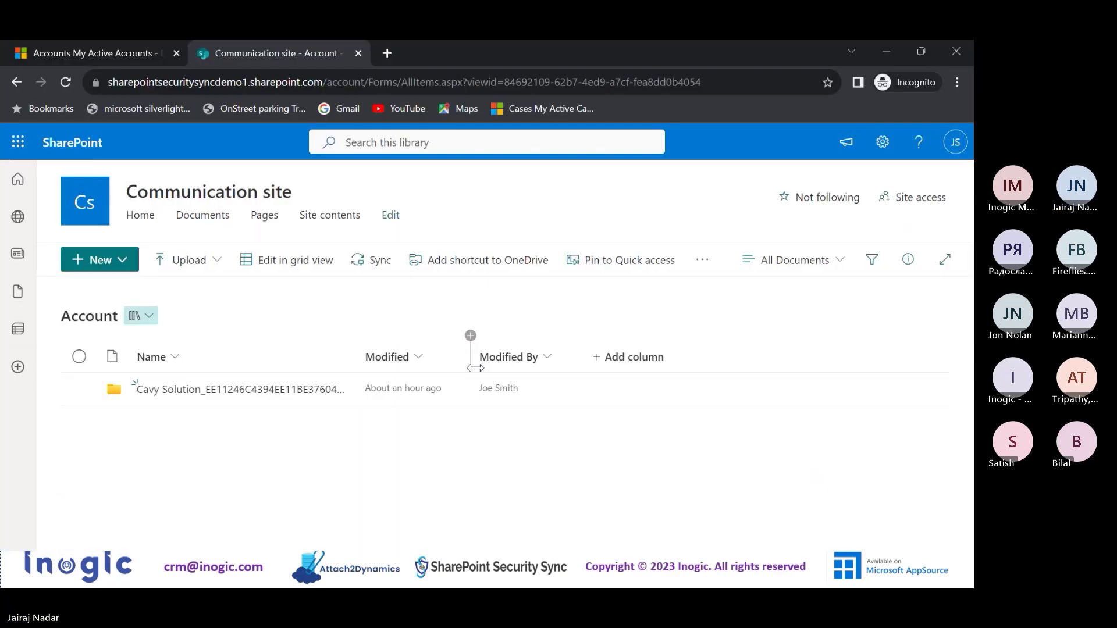
click(123, 47)
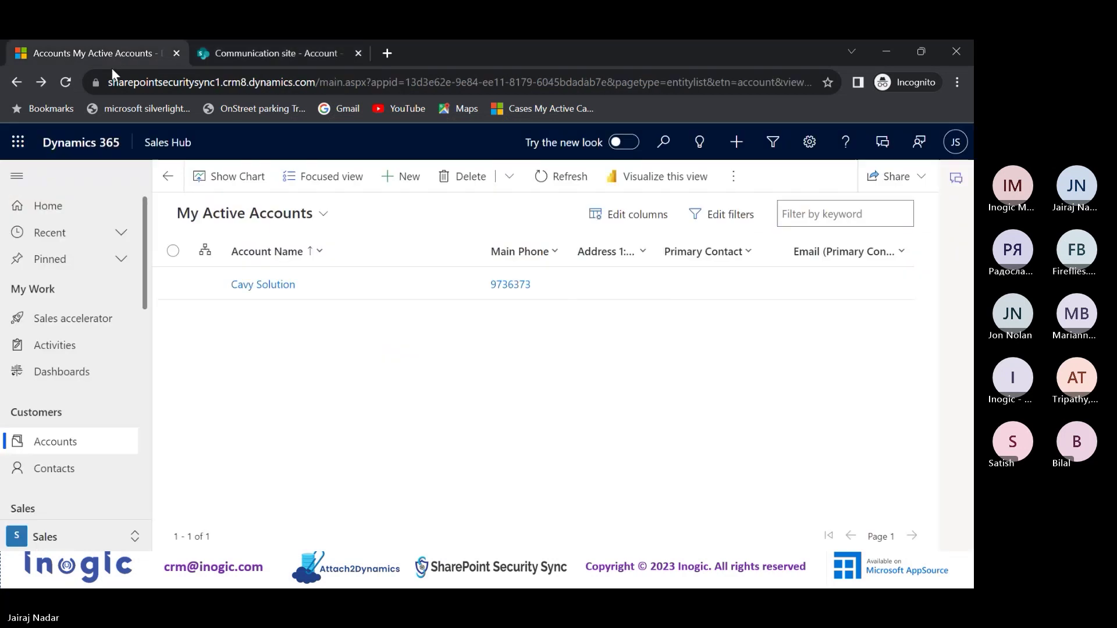
click(955, 142)
click(463, 269)
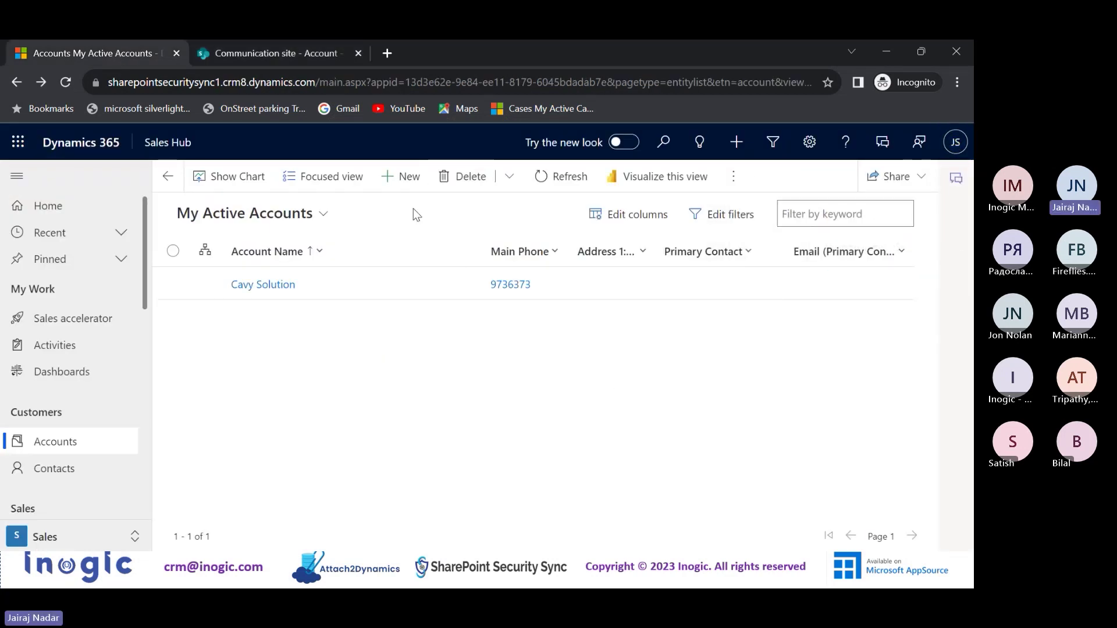
click(323, 214)
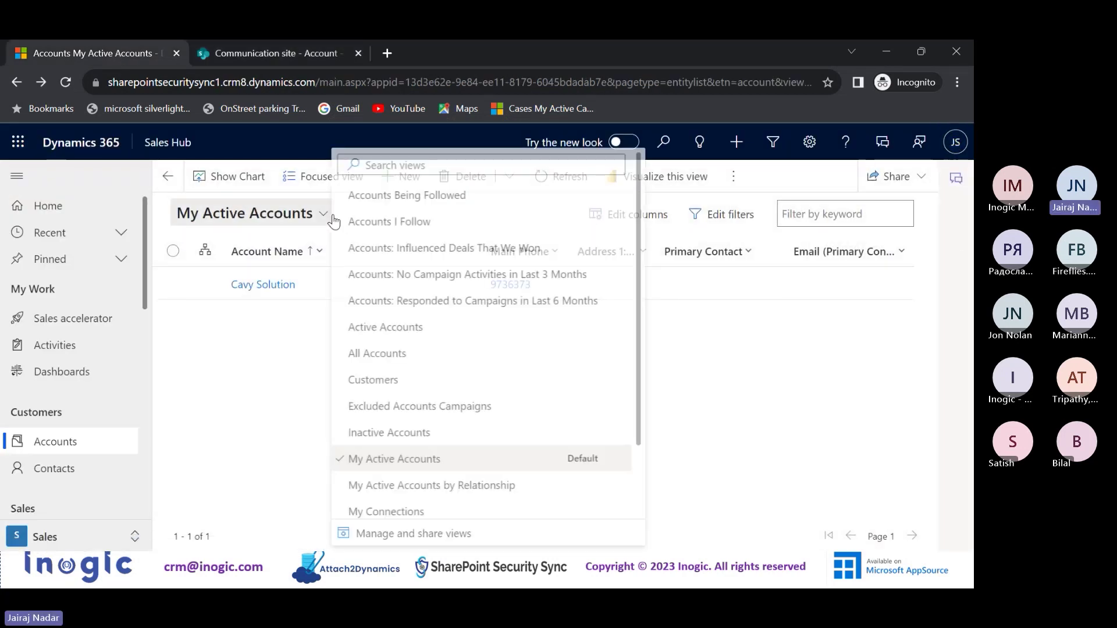
click(418, 352)
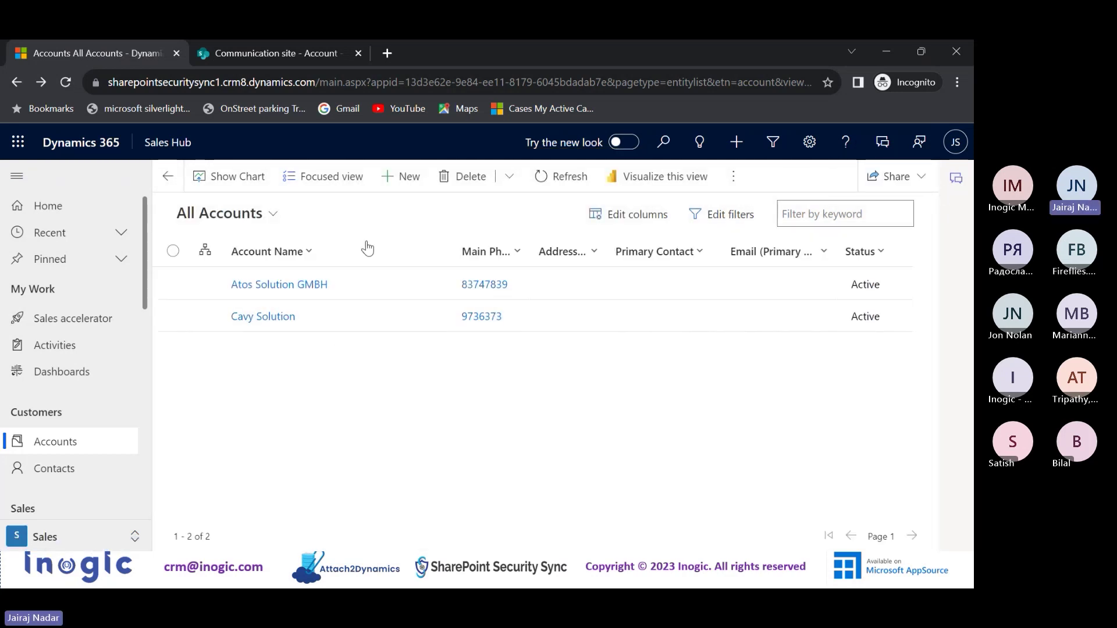
click(280, 294)
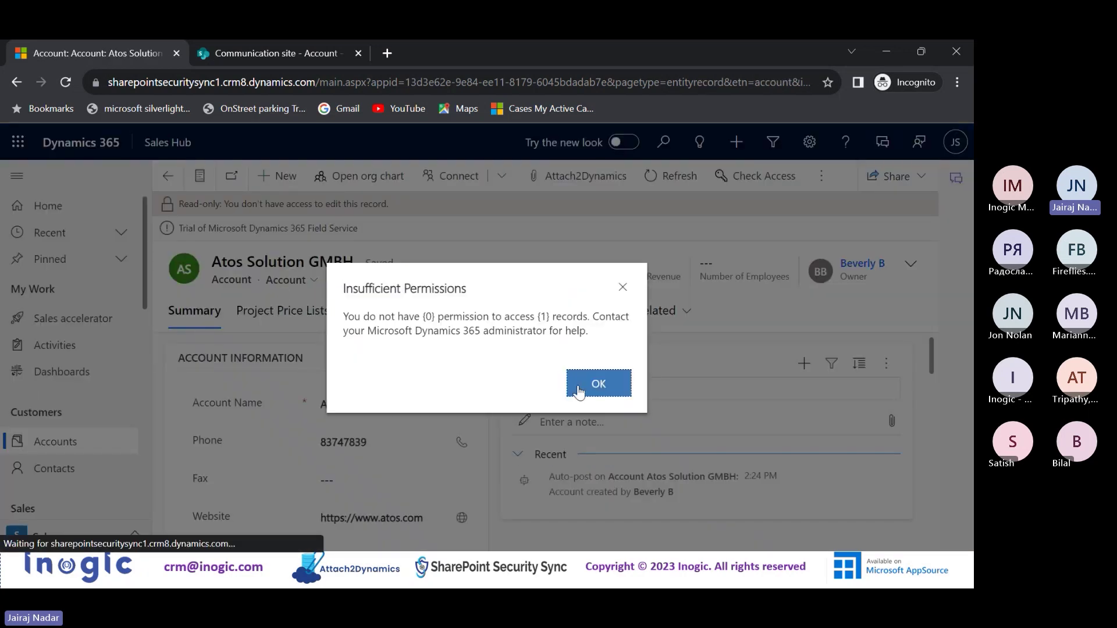
click(578, 392)
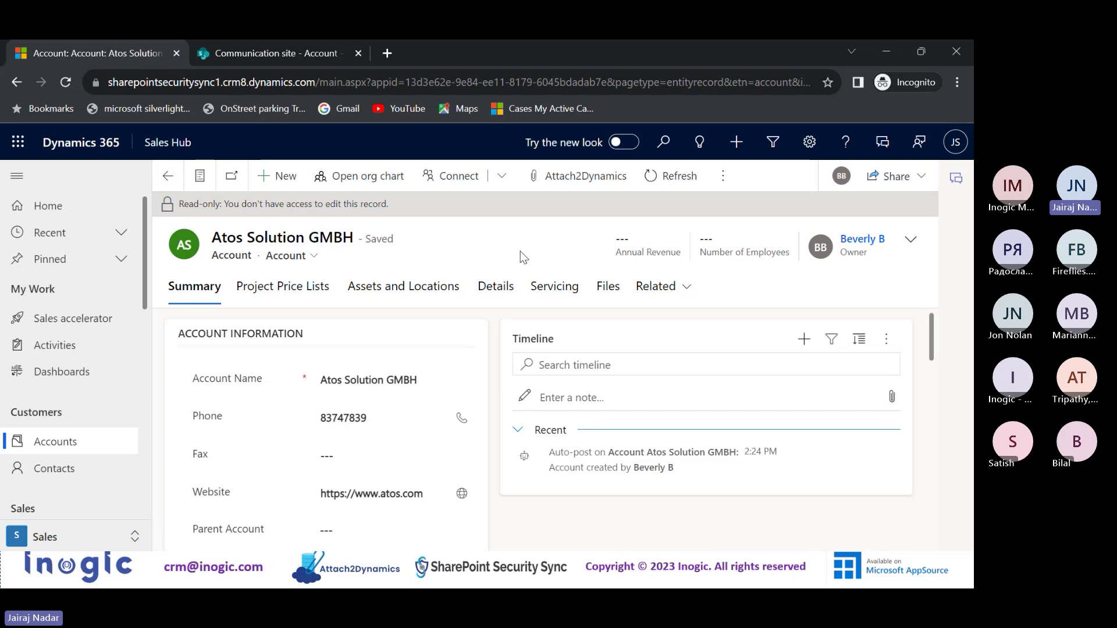
- Reload the SharePoint Account library and compare the available actions inside the Atos Solution GMBH and Cavy Solution folders
click(274, 56)
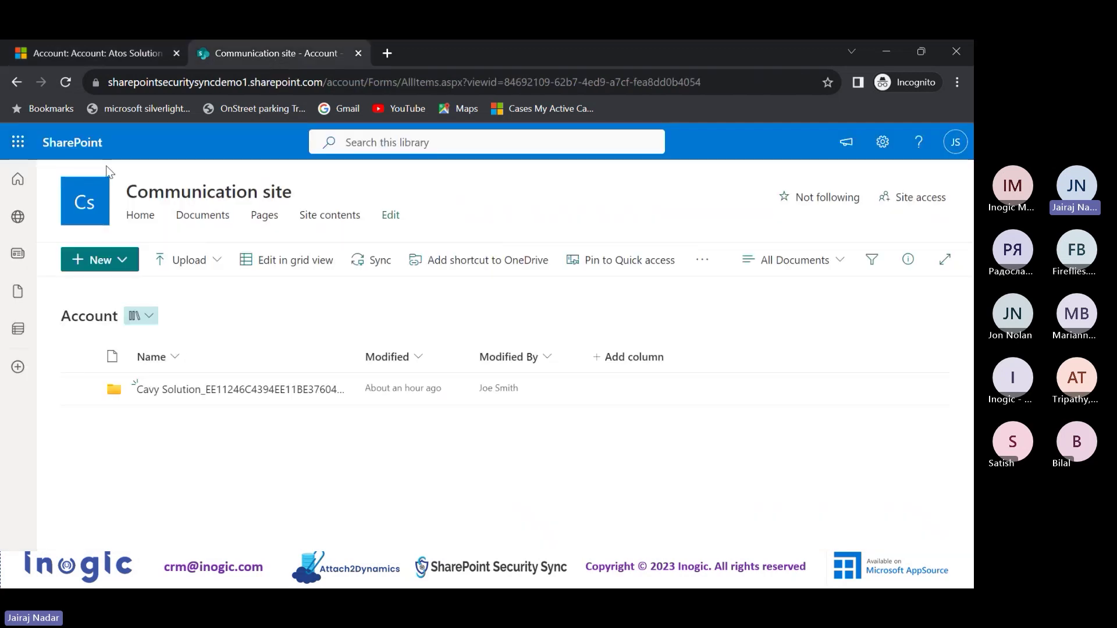
click(65, 81)
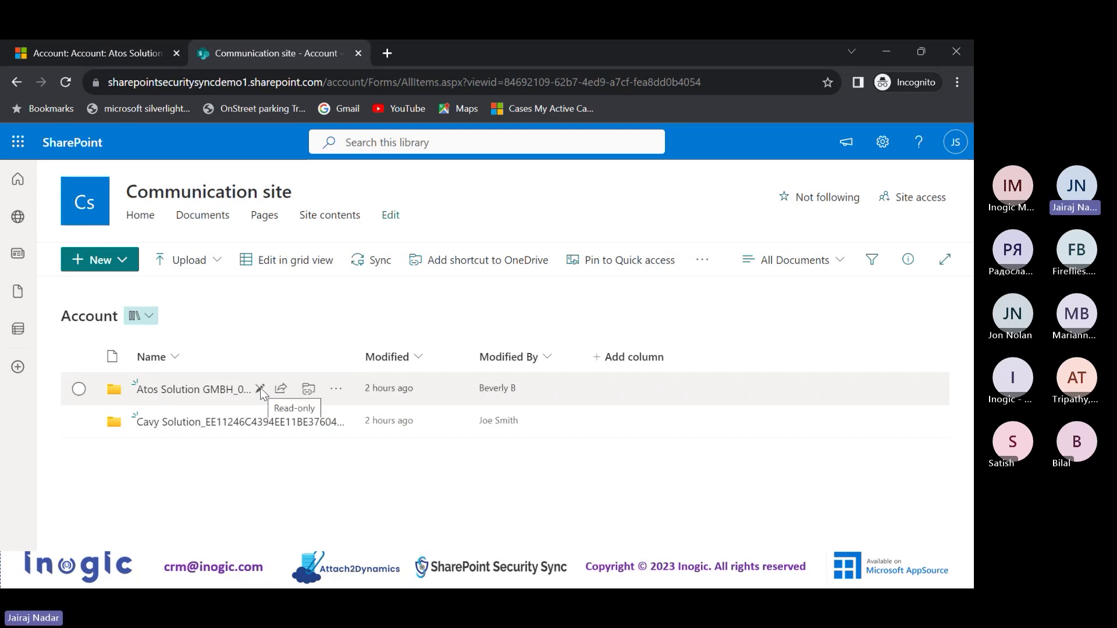
click(226, 389)
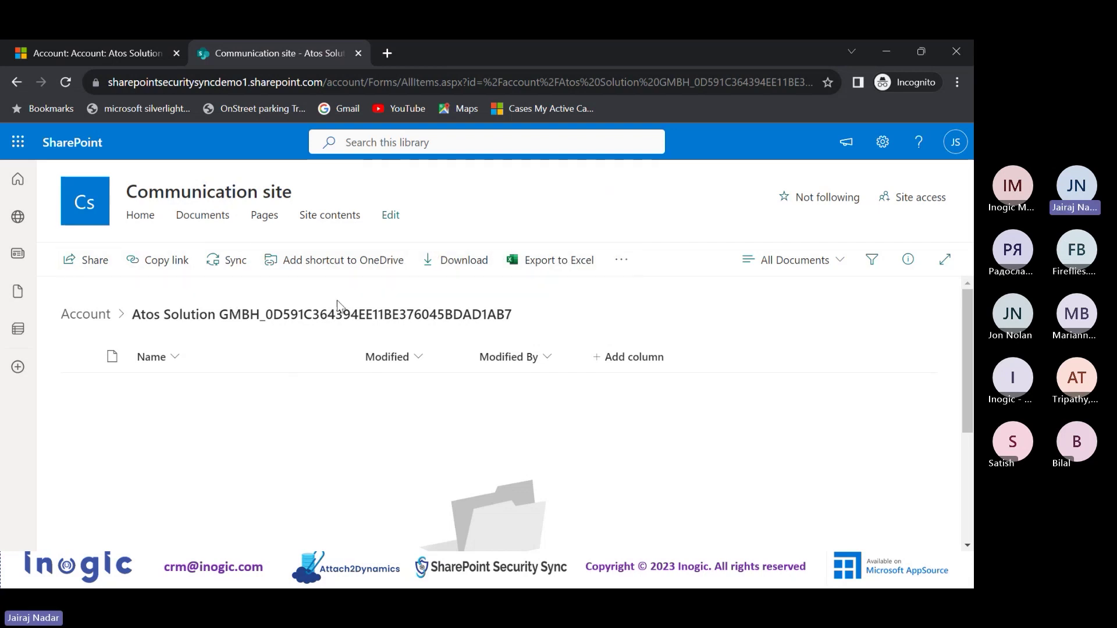
click(82, 318)
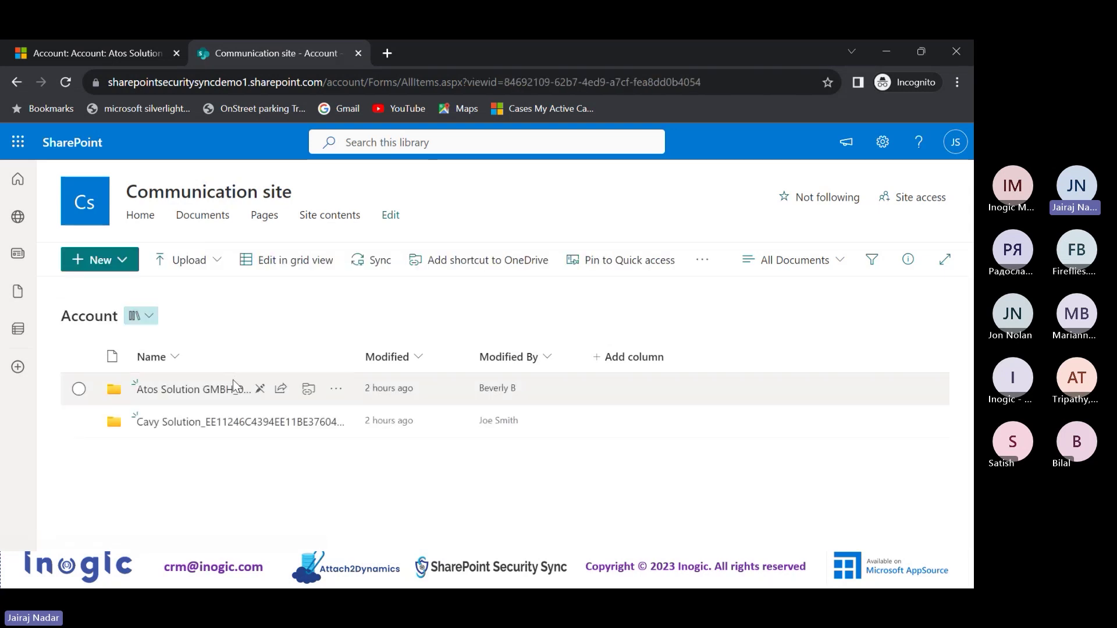
click(233, 425)
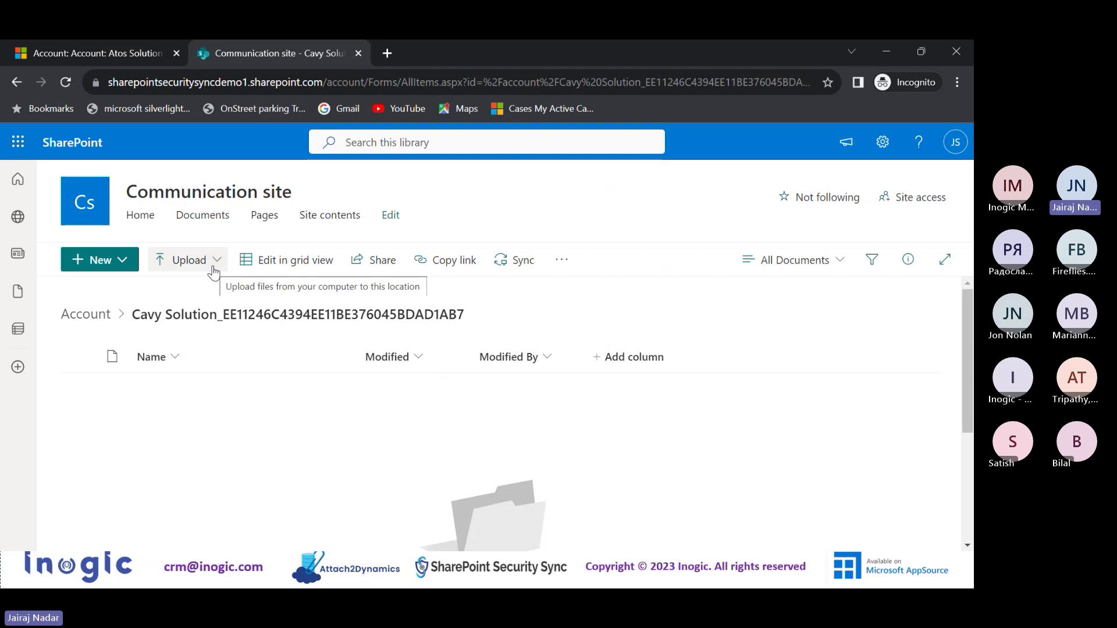
click(93, 314)
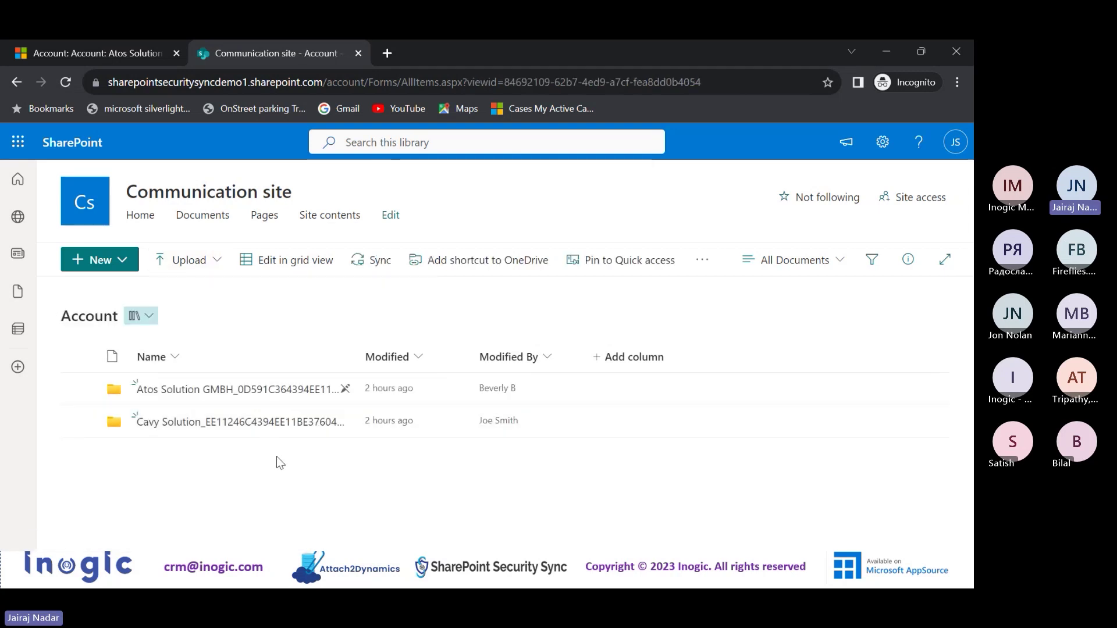
- Return to the My Active Accounts list in Dynamics 365 and check the signed-in user's profile
click(129, 59)
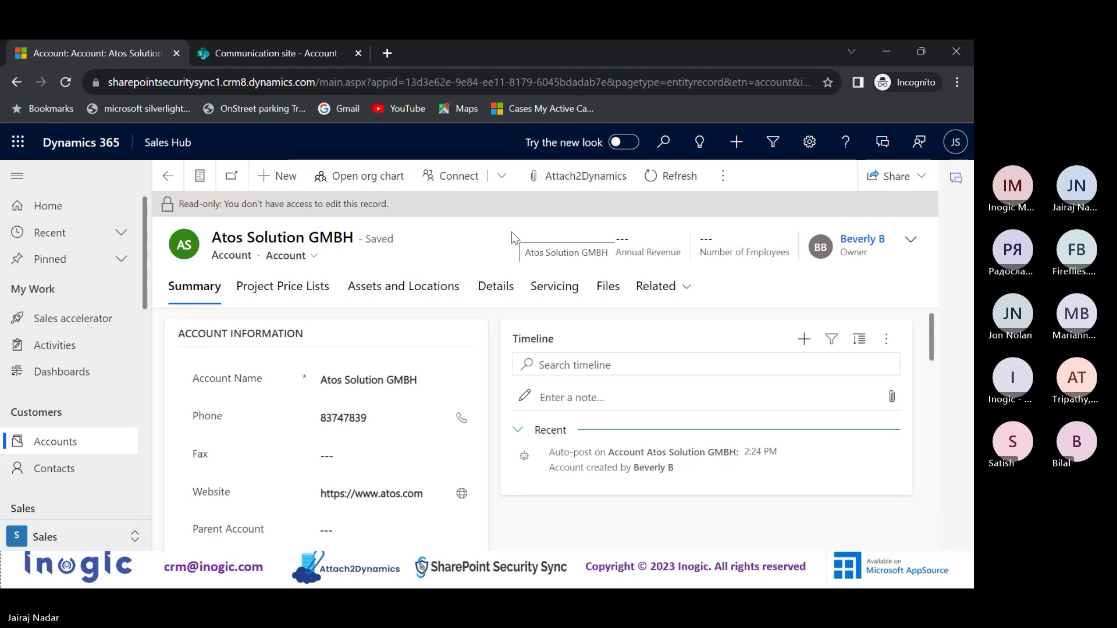
click(112, 444)
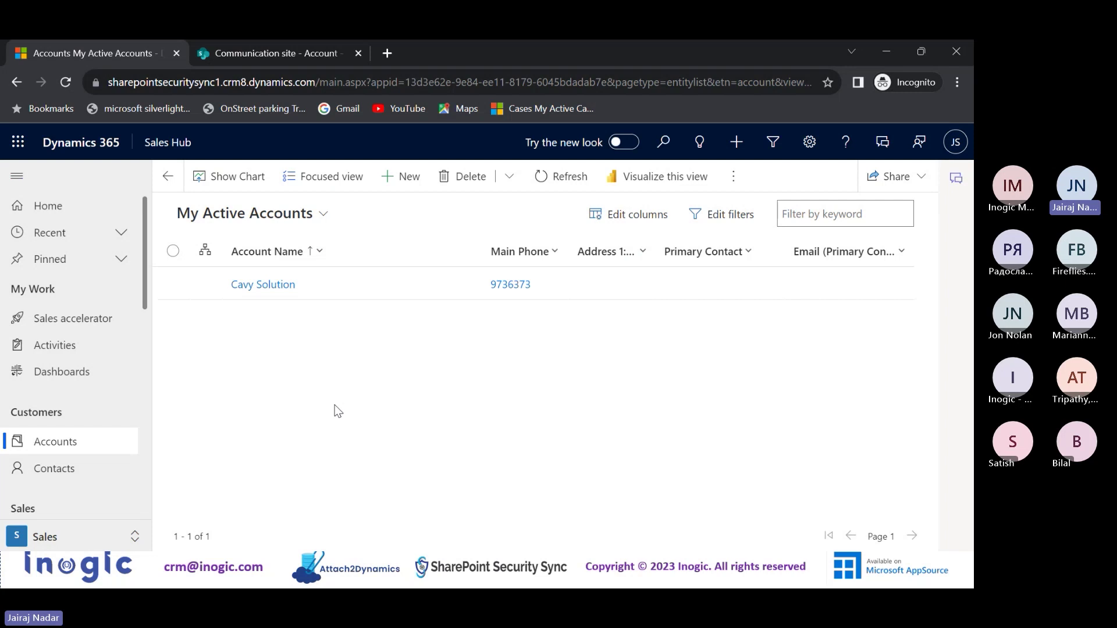
click(955, 142)
click(853, 341)
click(325, 228)
click(296, 377)
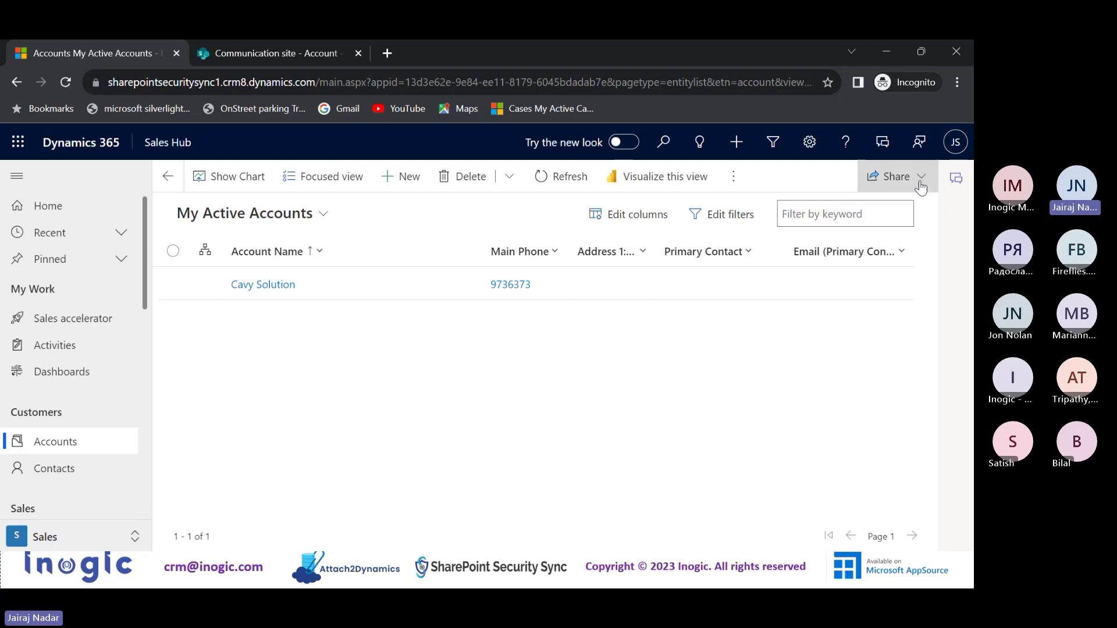
click(955, 142)
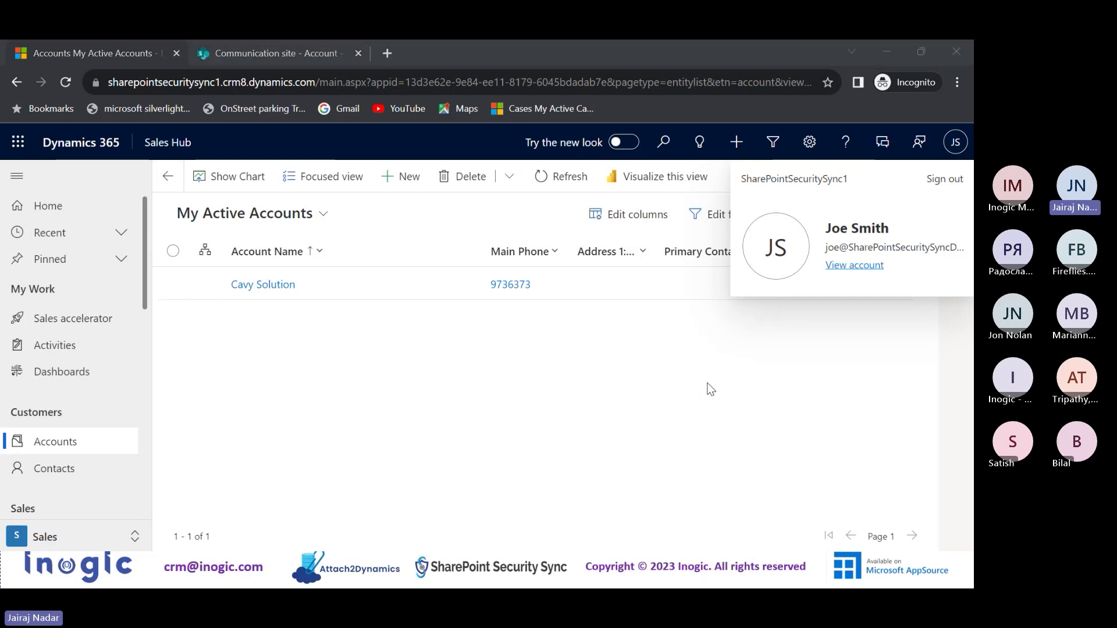
- Switch to the main Chrome window with the Entity Configuration tab and open the Users list under Security in the advanced settings
key(alt+Tab)
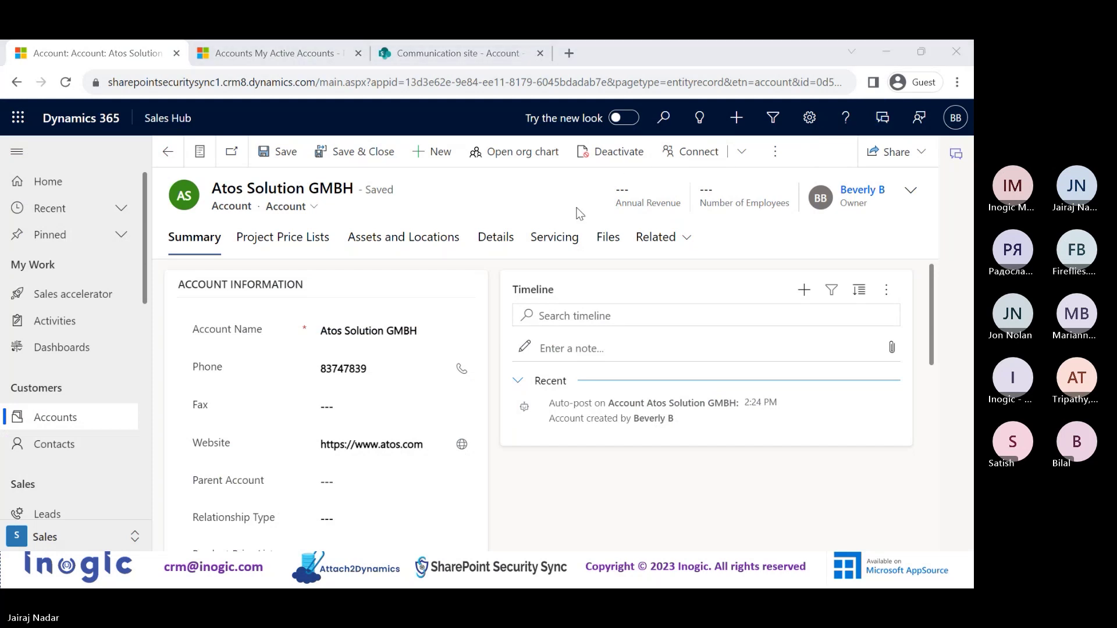
key(alt+Tab)
click(334, 56)
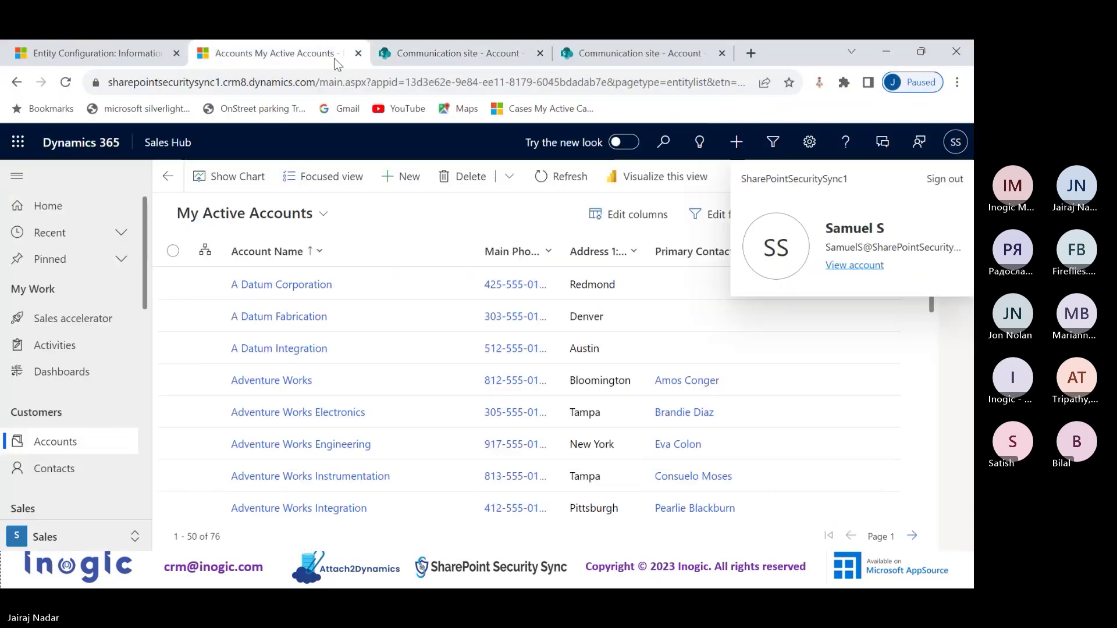
click(442, 196)
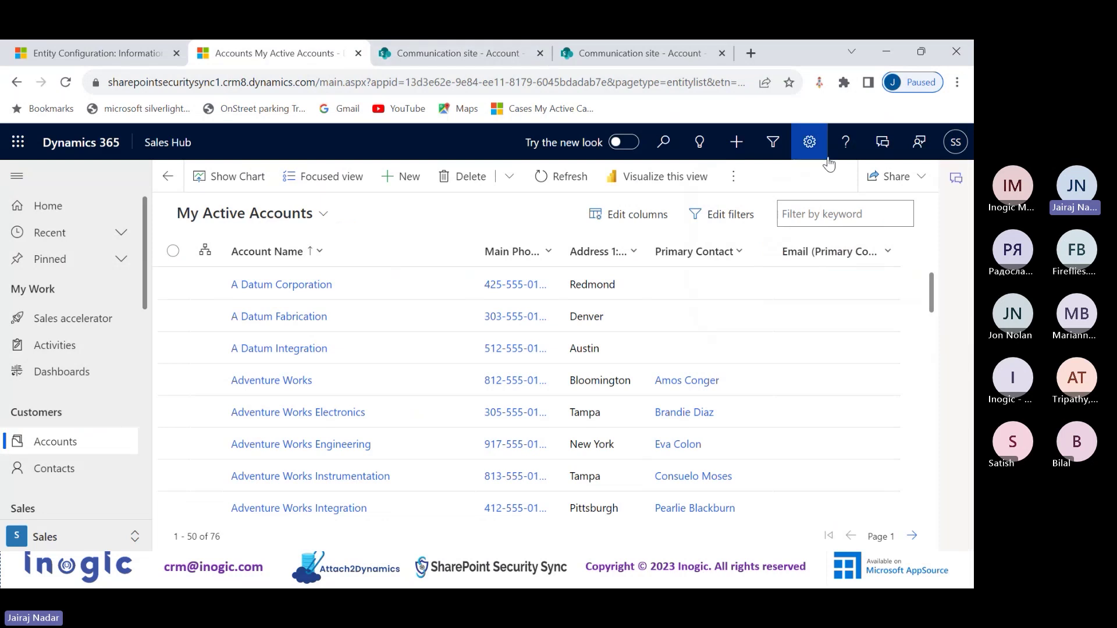
click(809, 142)
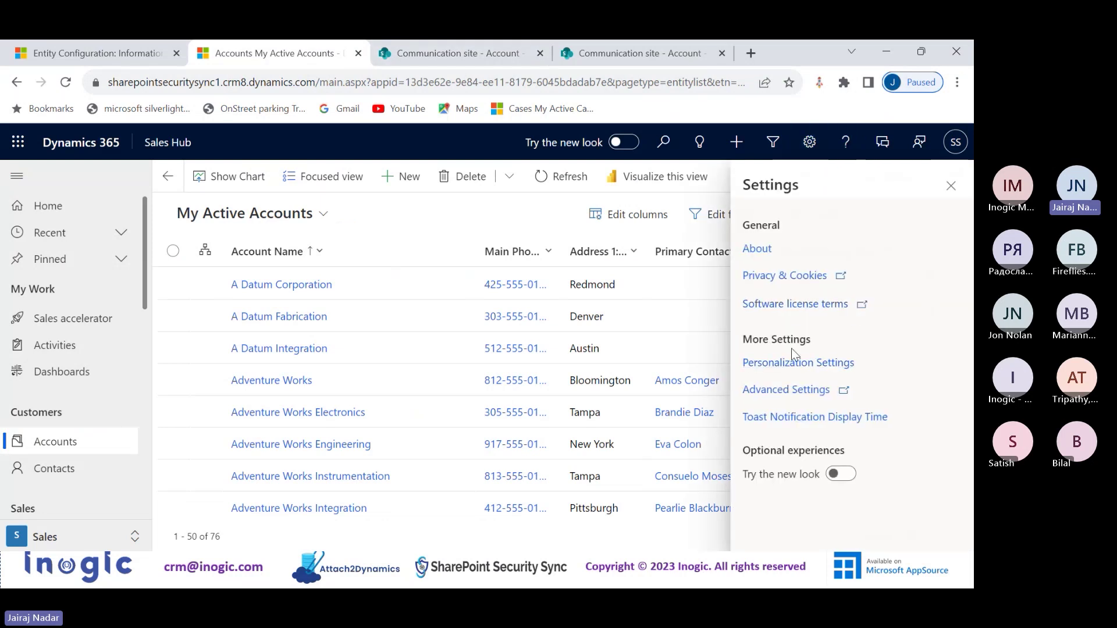
click(787, 390)
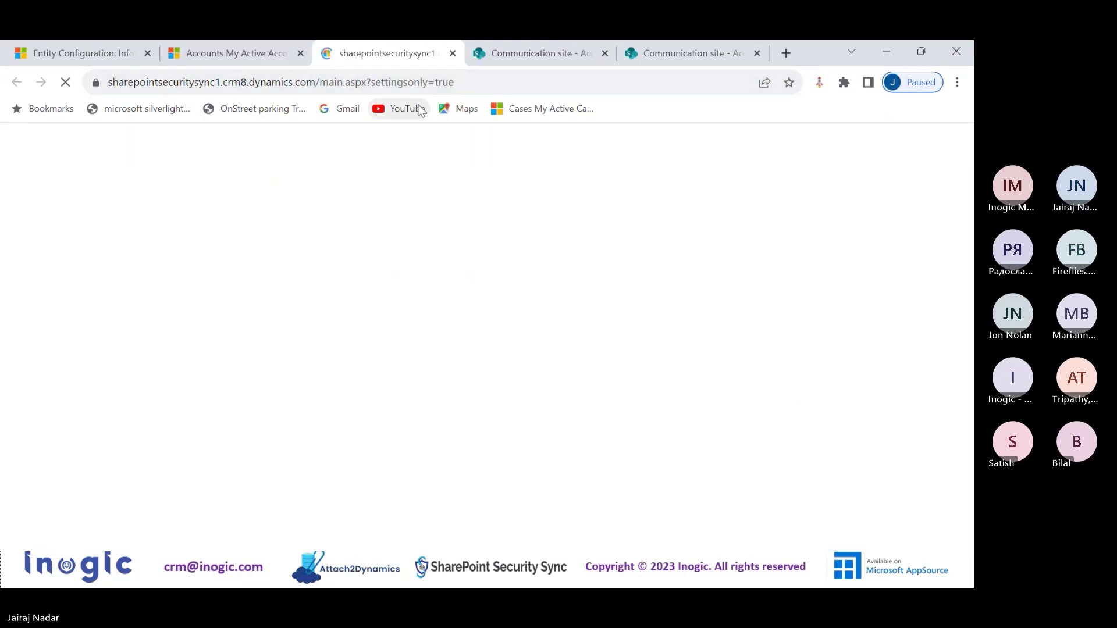
click(192, 143)
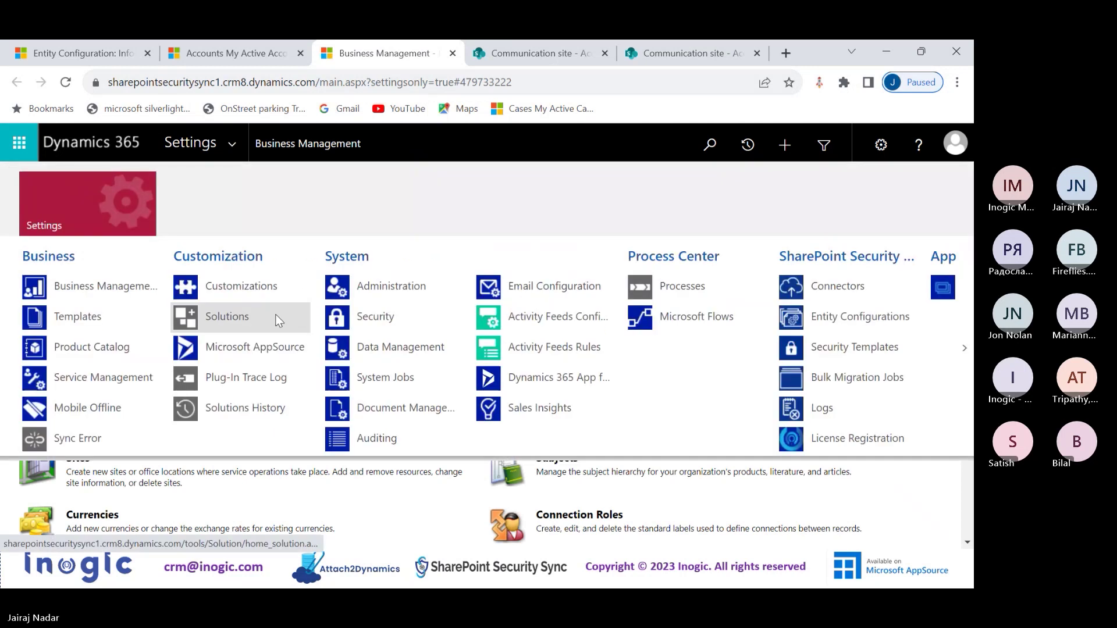
click(359, 313)
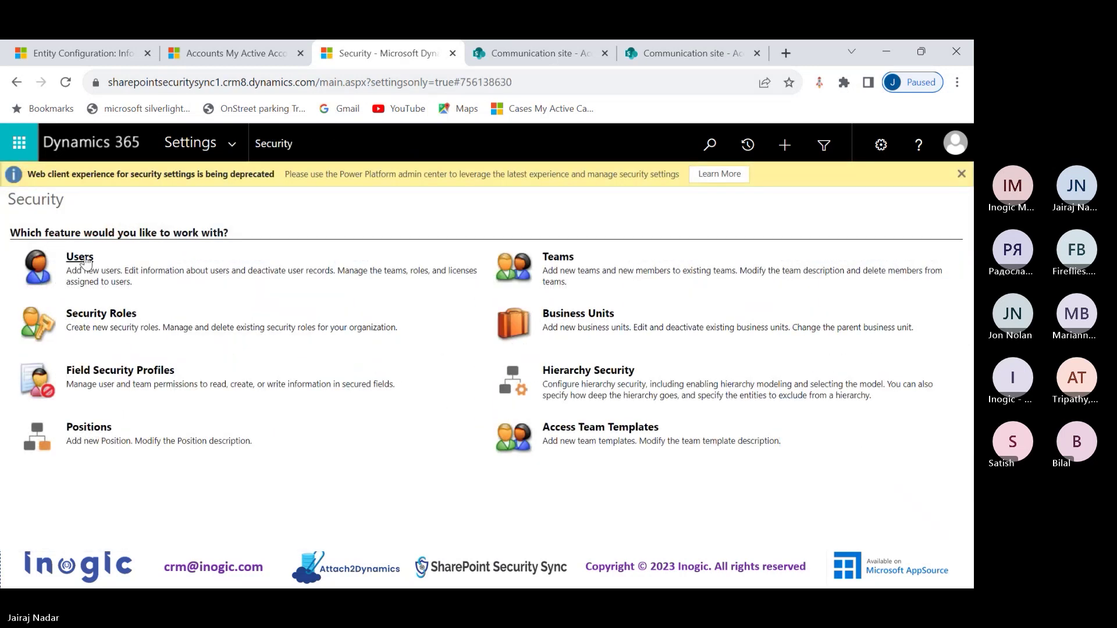
click(85, 262)
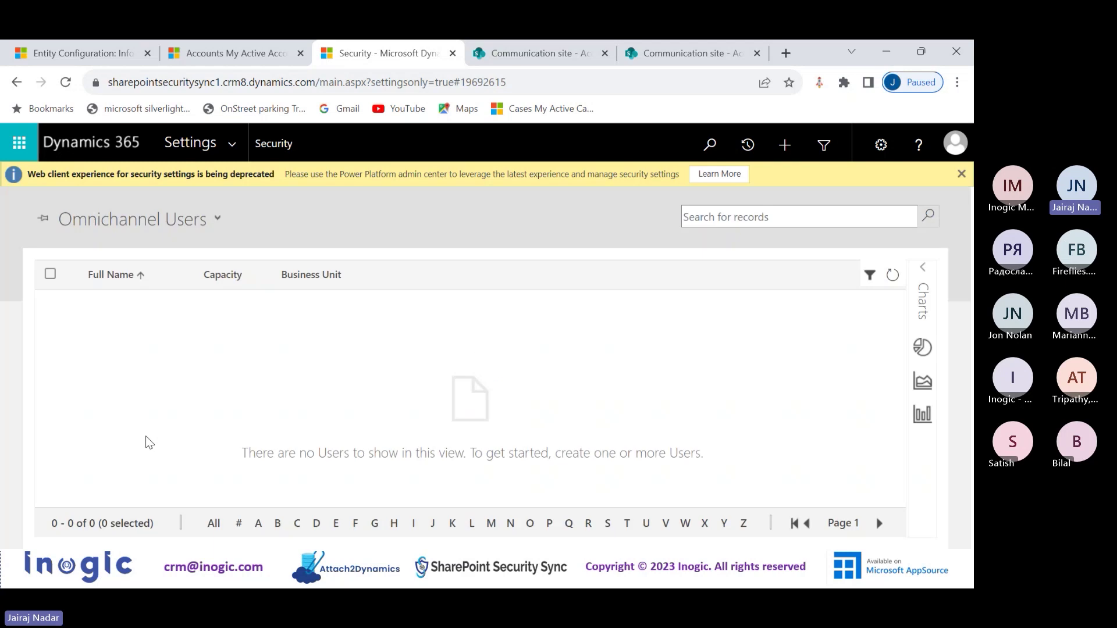
- Change the users list to the Enabled Users view and filter it to names starting with J
click(217, 248)
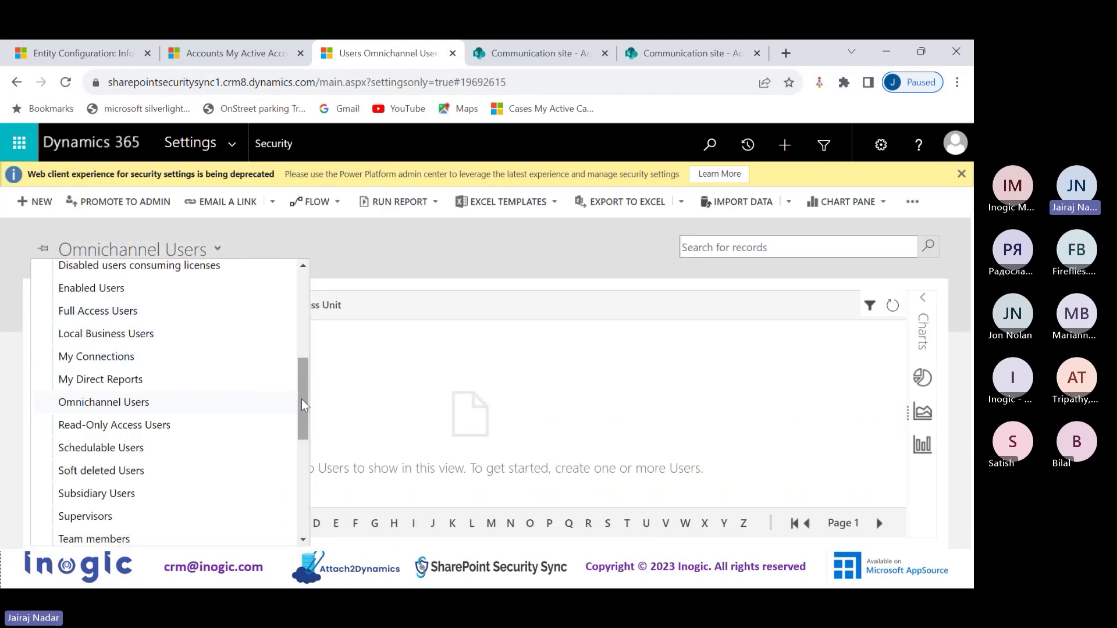
click(169, 289)
click(441, 523)
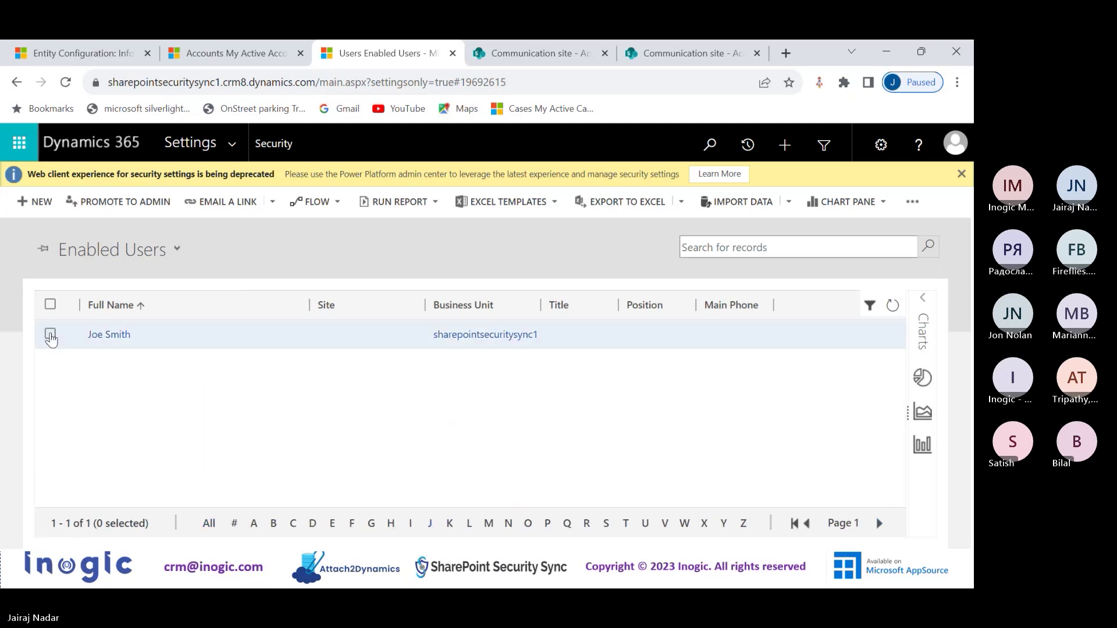
- Assign the Sales Enterprise app access and Sales Manager security roles to the listed enabled user
click(50, 333)
click(590, 210)
scroll(511, 363, down, 5)
scroll(519, 368, down, 15)
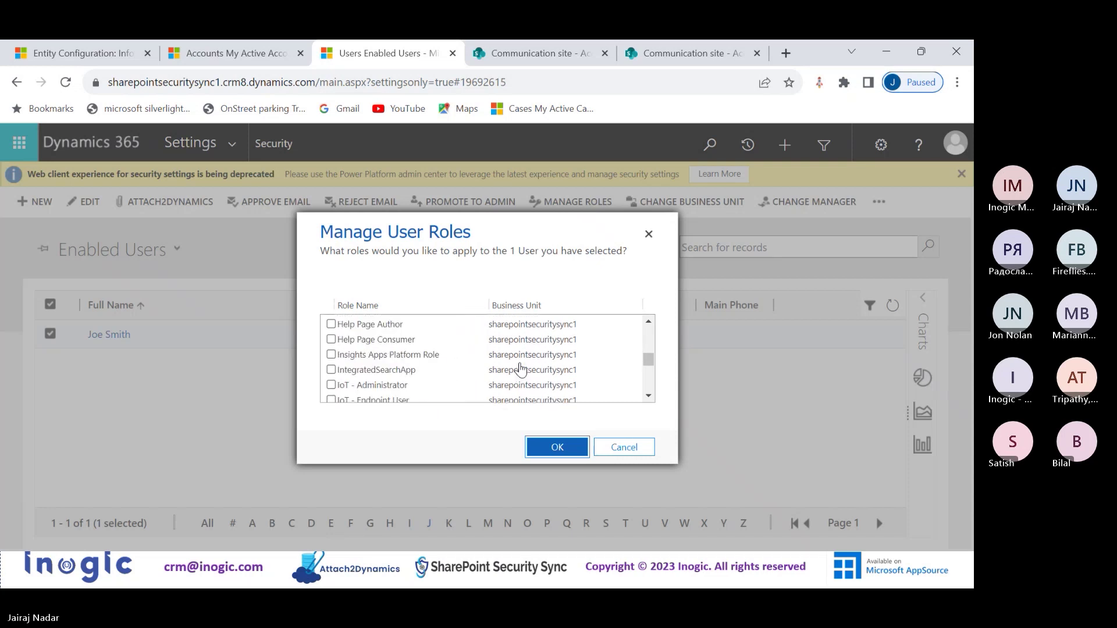
scroll(519, 367, down, 4)
scroll(519, 367, up, 2)
click(352, 368)
click(331, 386)
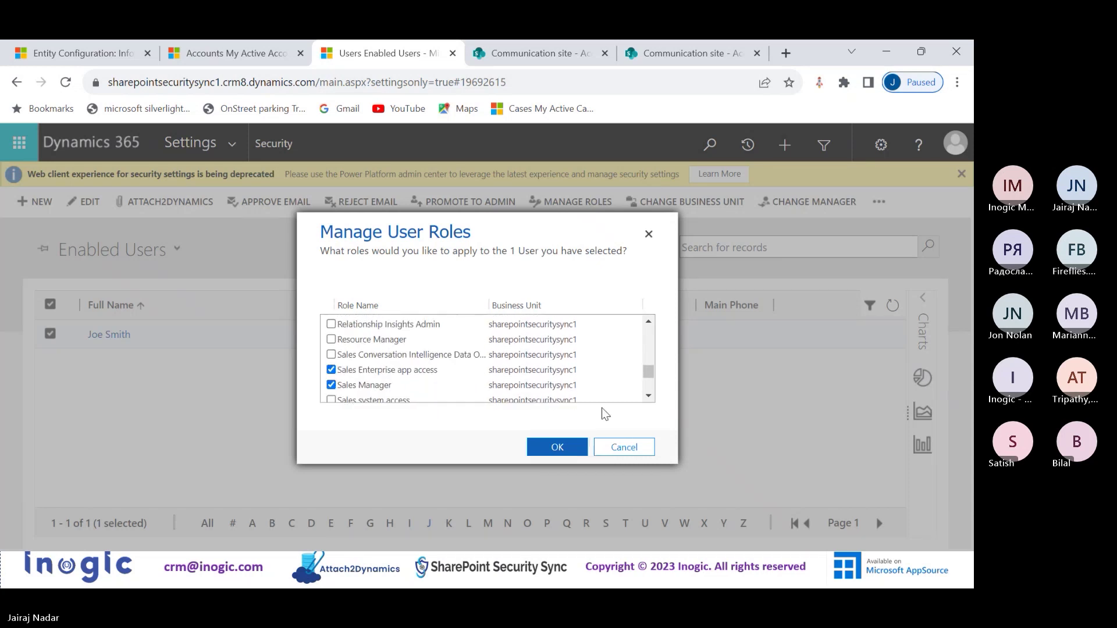
click(559, 447)
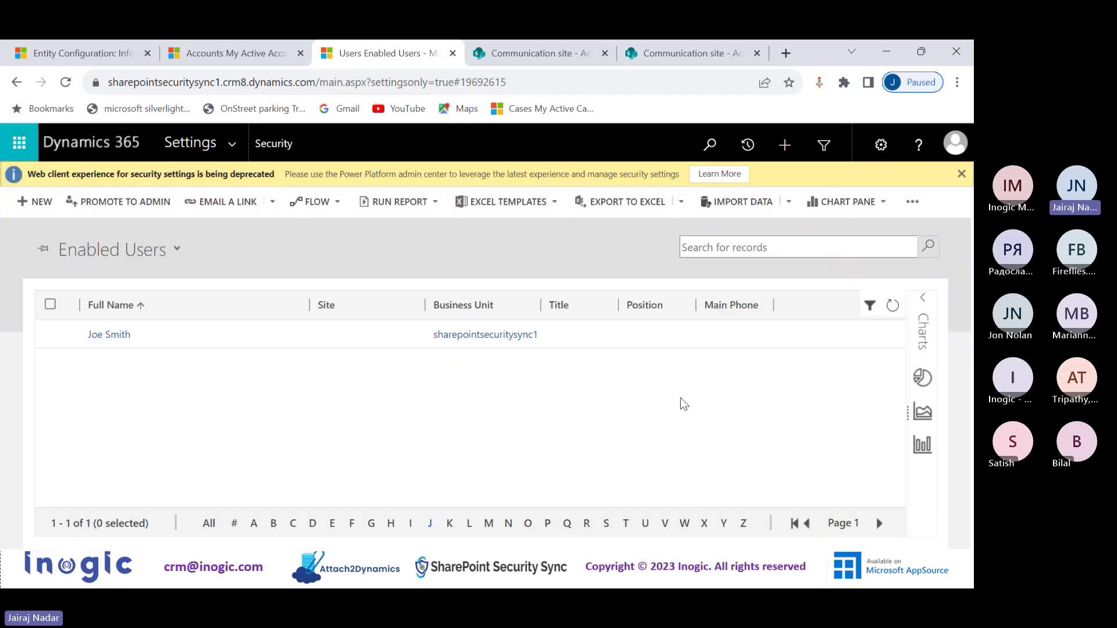
- Switch to the incognito Chrome window and check which user is signed in to Dynamics 365
key(alt+Tab)
click(679, 397)
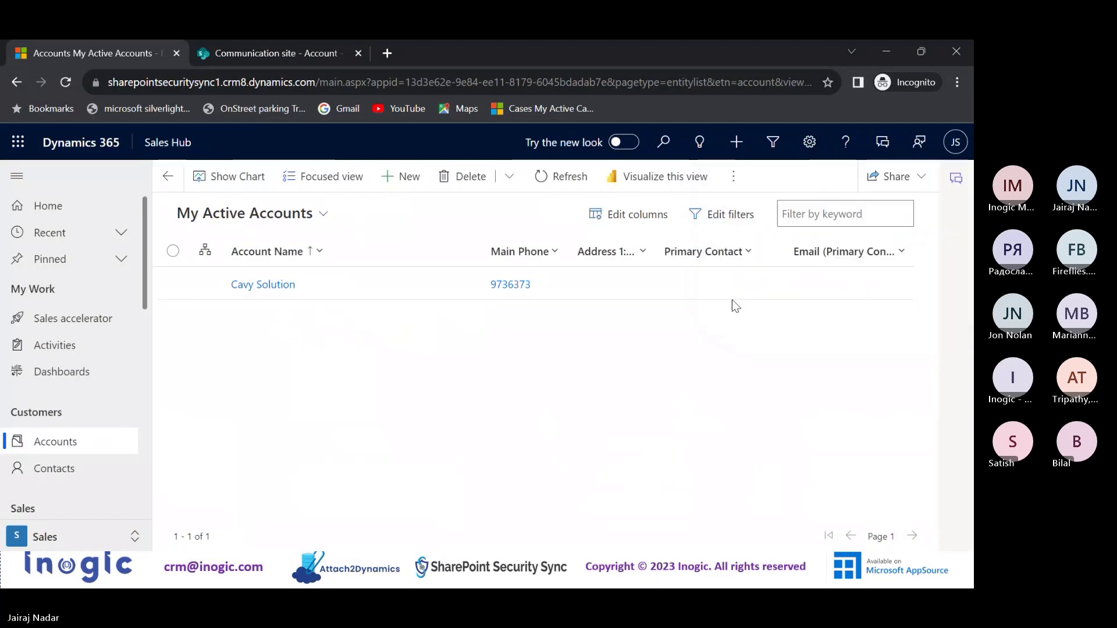
click(955, 142)
click(681, 347)
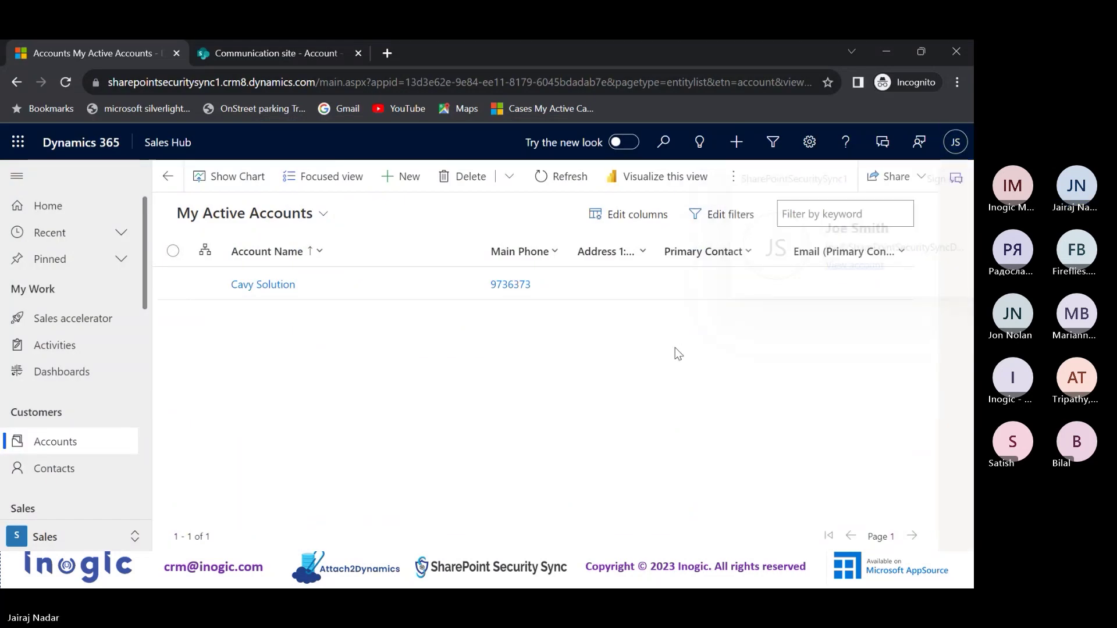
- Refresh the accounts list, change it to the All Accounts view and review the records accessible to the signed-in user
click(567, 178)
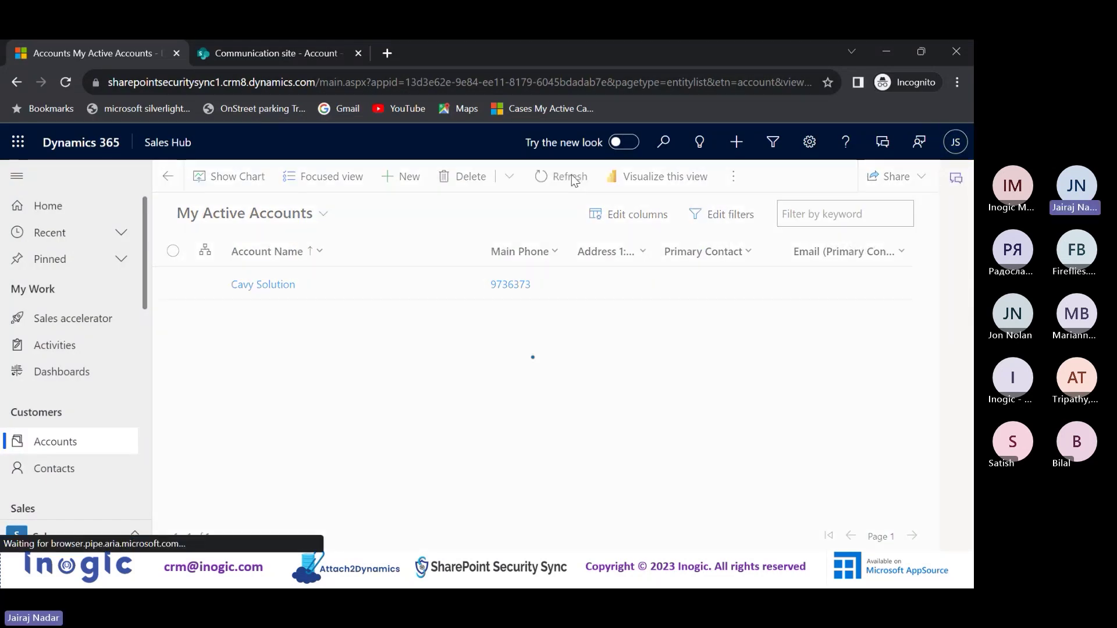
click(322, 214)
click(409, 356)
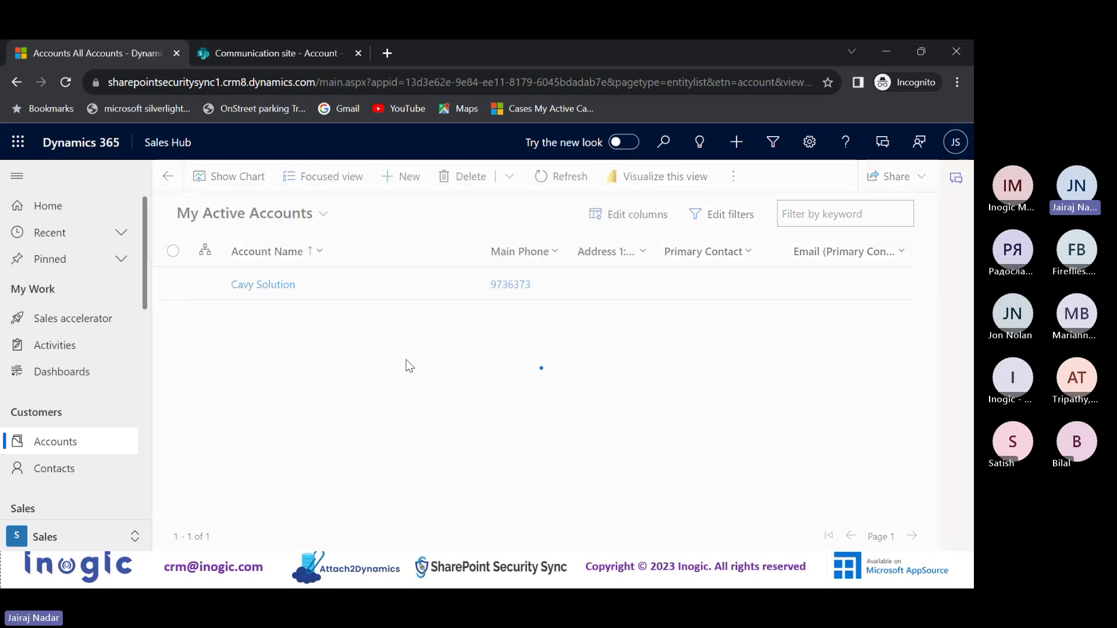
scroll(492, 369, down, 5)
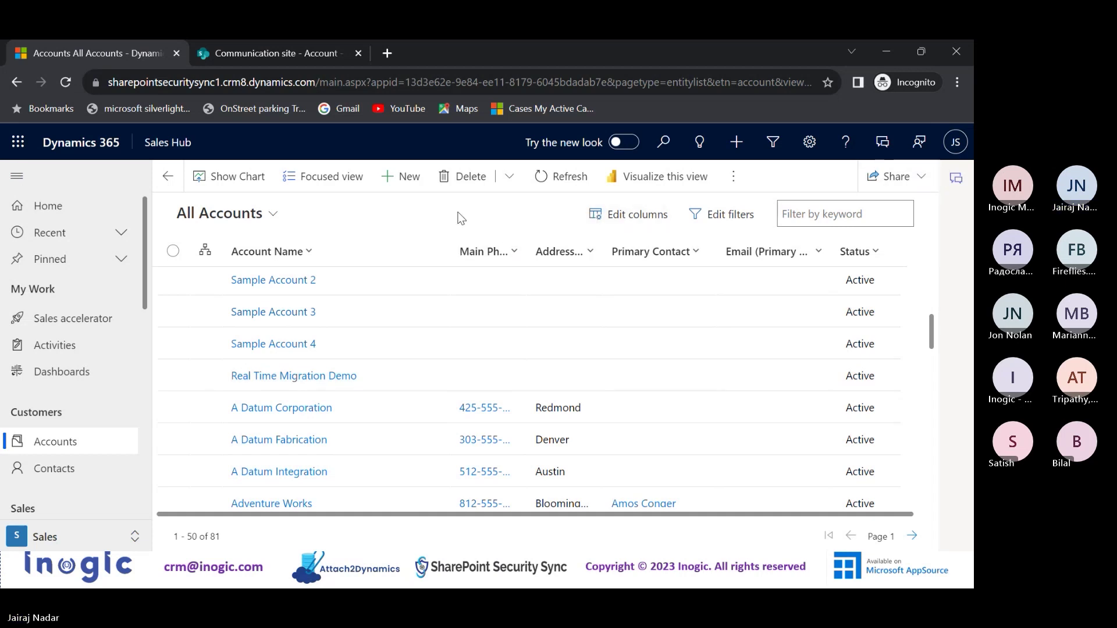
click(958, 155)
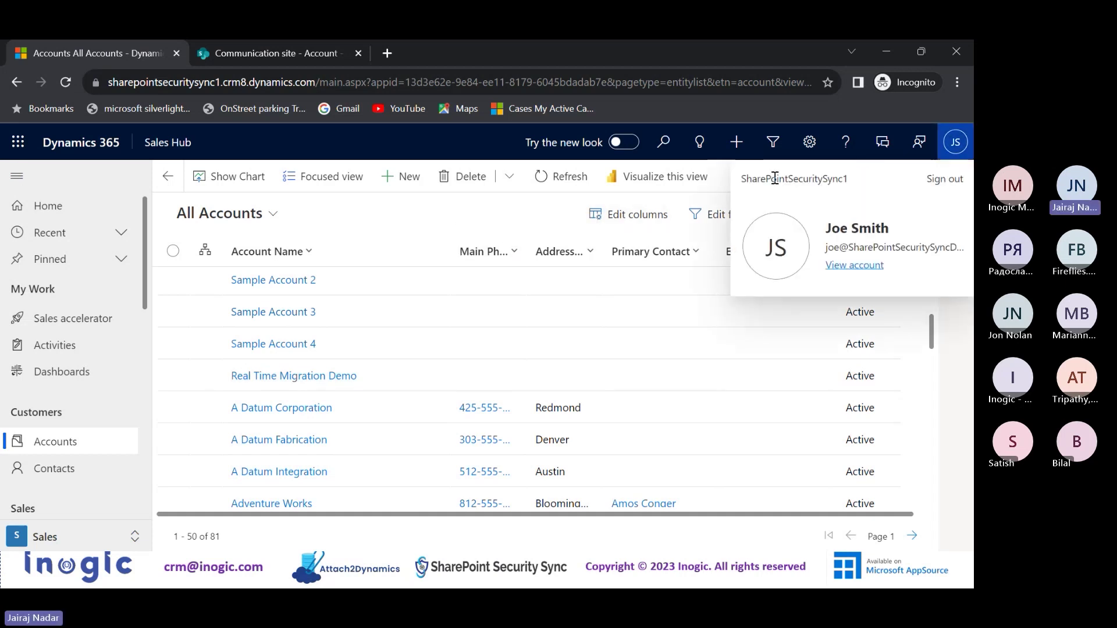
click(433, 217)
scroll(488, 387, up, 4)
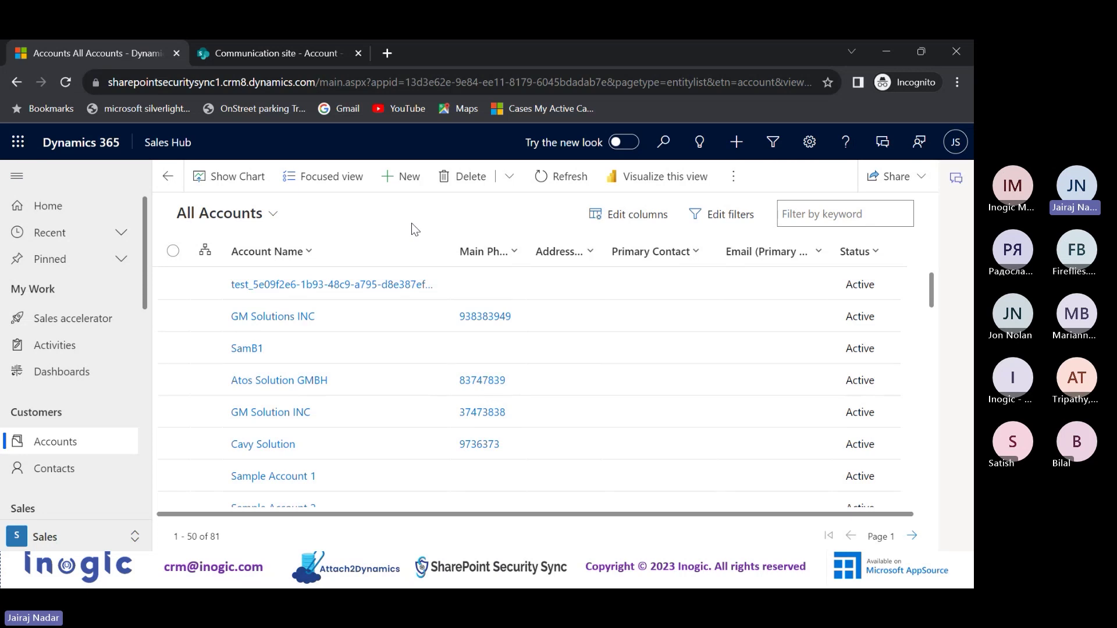
- Reload the SharePoint Account library and compare its folders with the All Accounts list in Dynamics 365
click(268, 53)
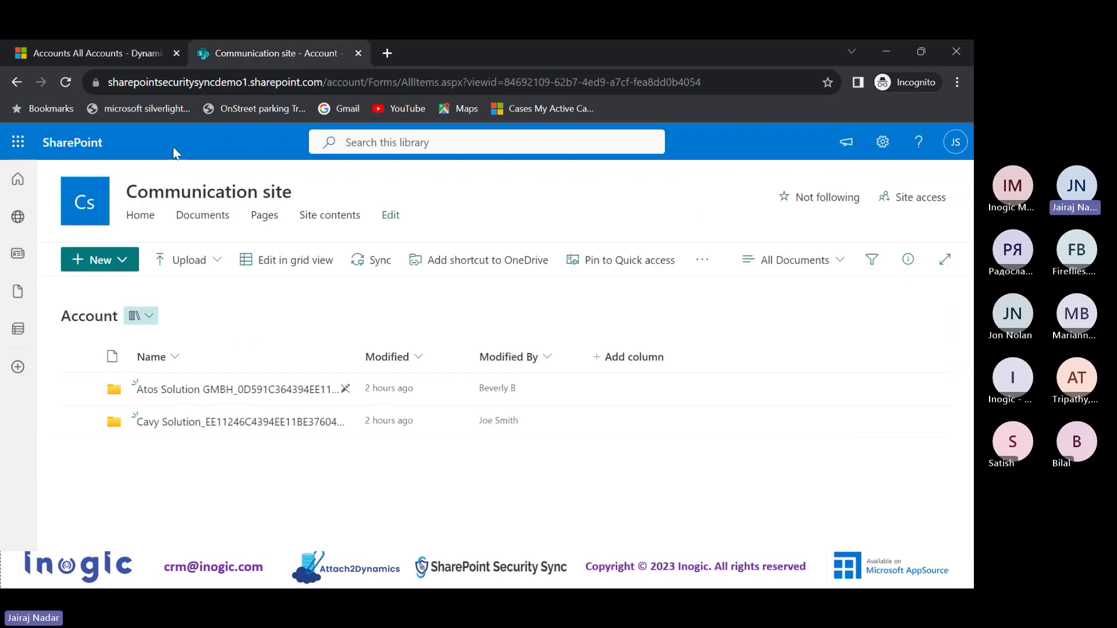
click(65, 84)
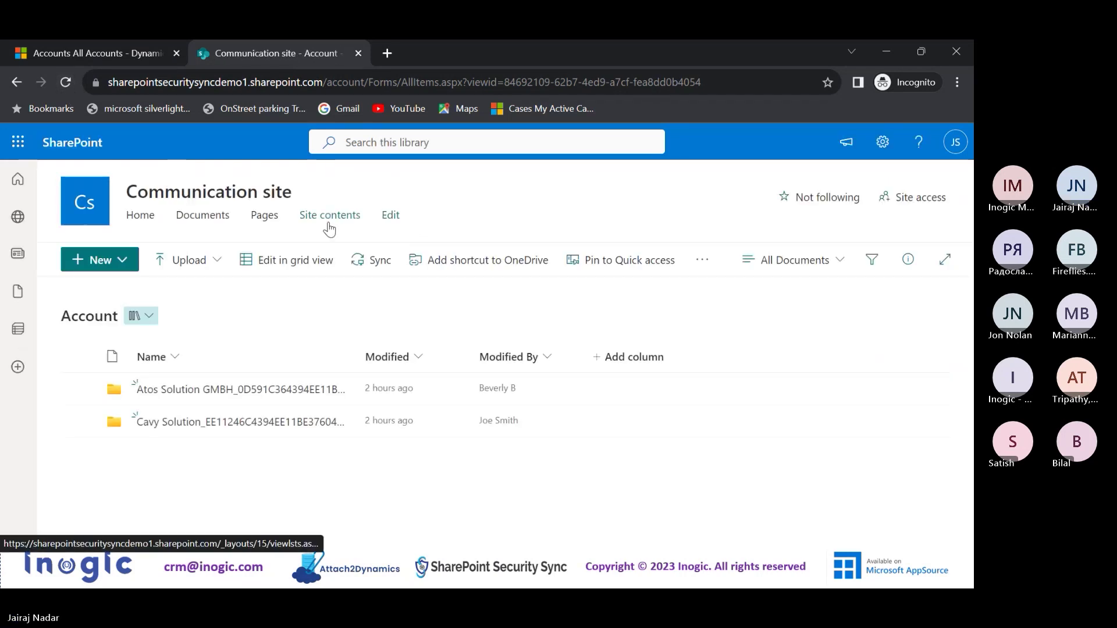
click(65, 82)
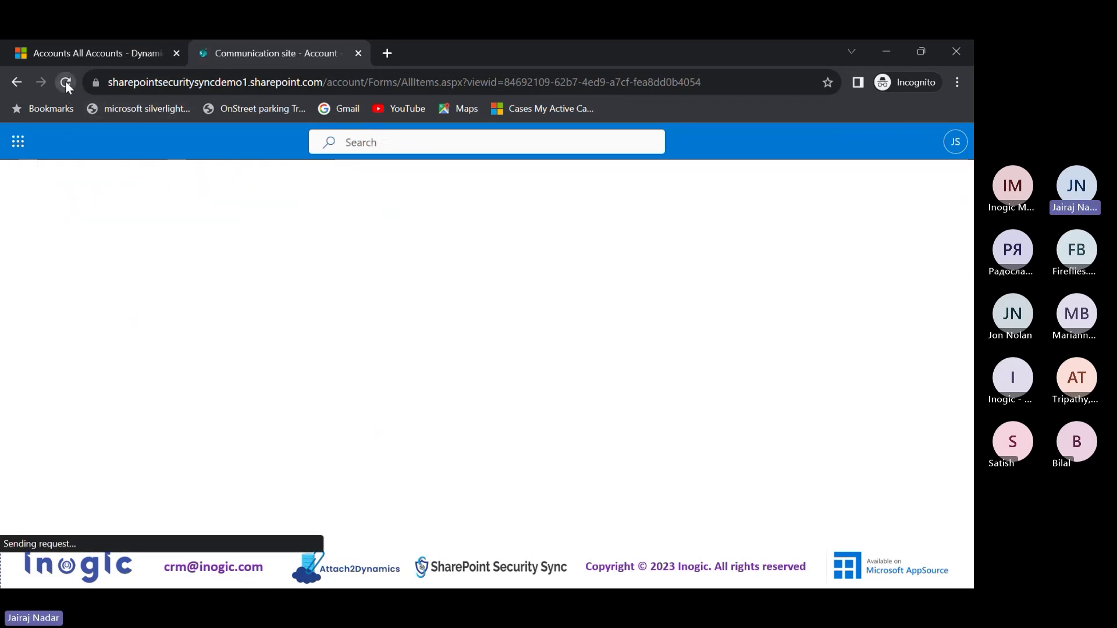
click(85, 50)
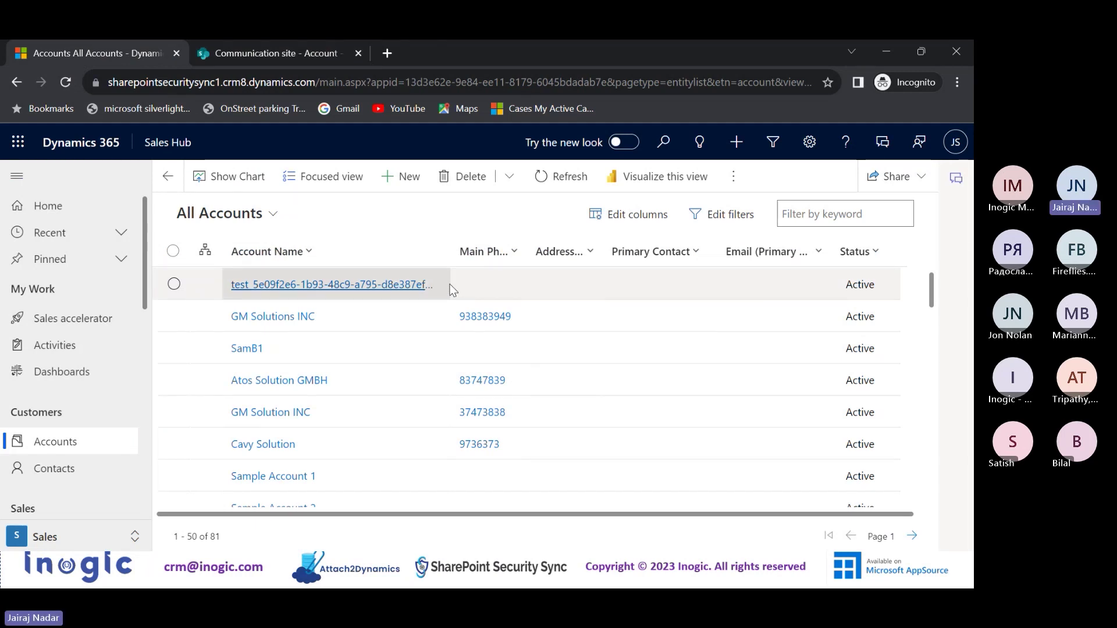
click(313, 53)
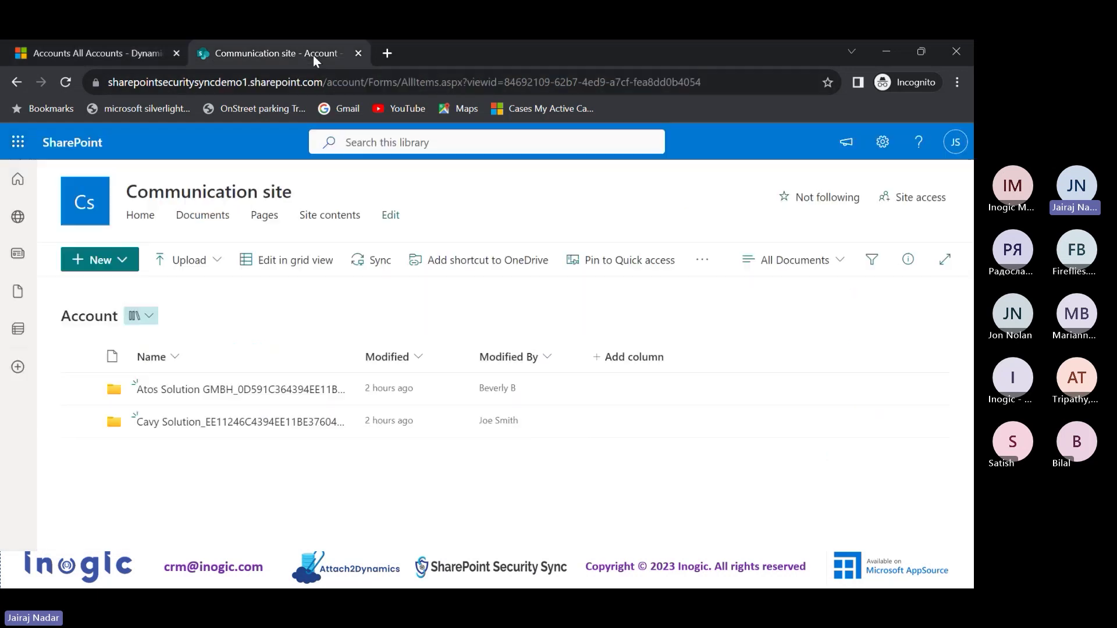
click(128, 50)
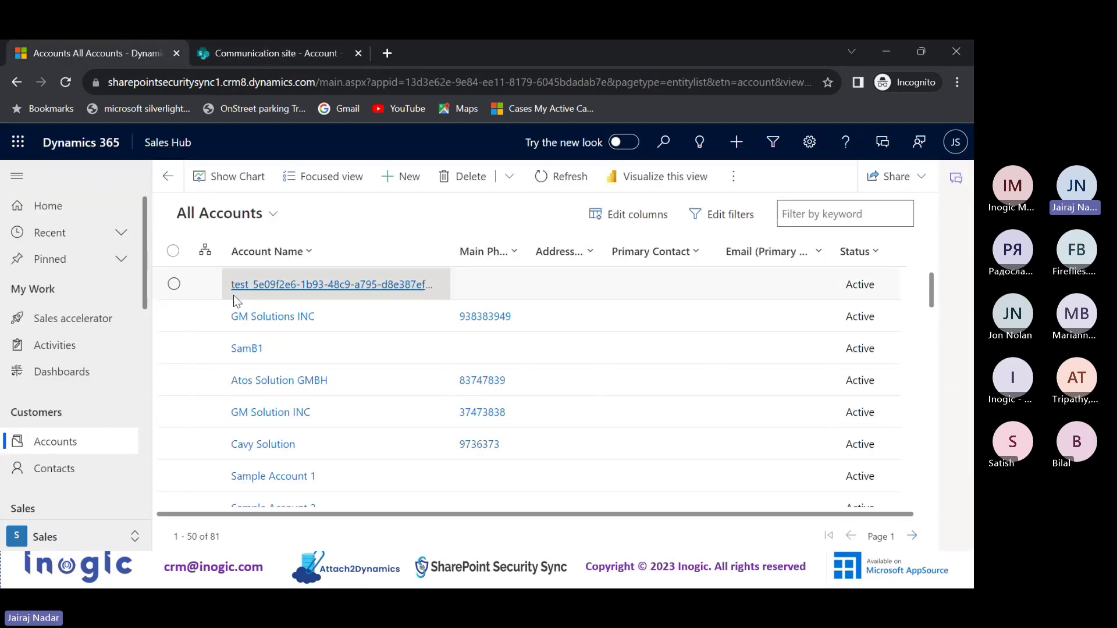
scroll(314, 419, down, 3)
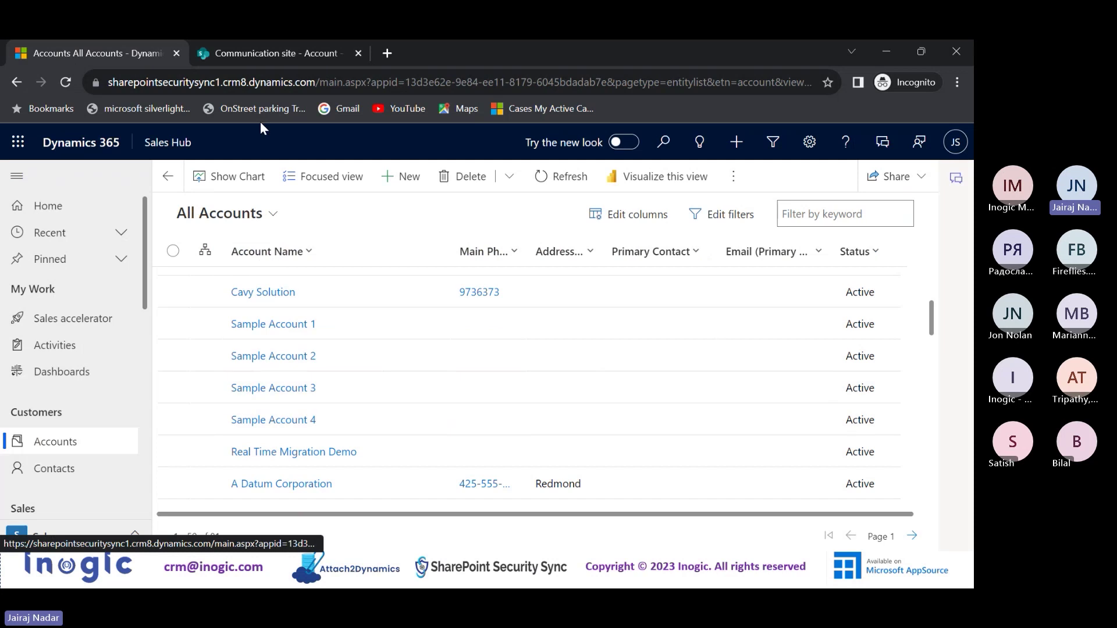
- Return to the SharePoint Account library and reload it repeatedly to check for newly accessible account folders
click(273, 54)
click(66, 83)
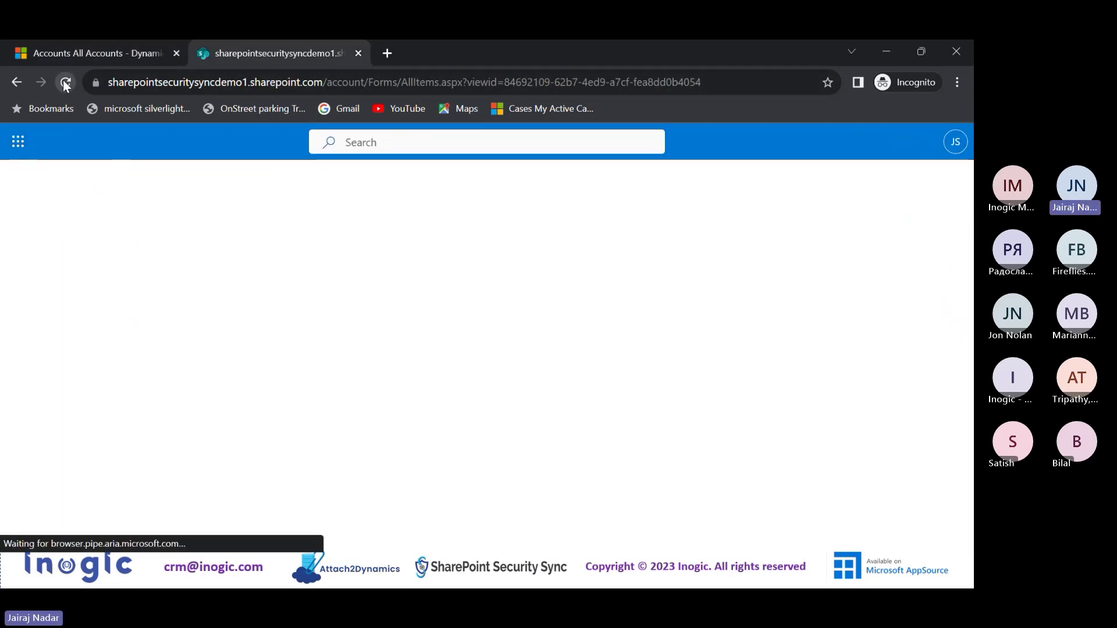
click(66, 82)
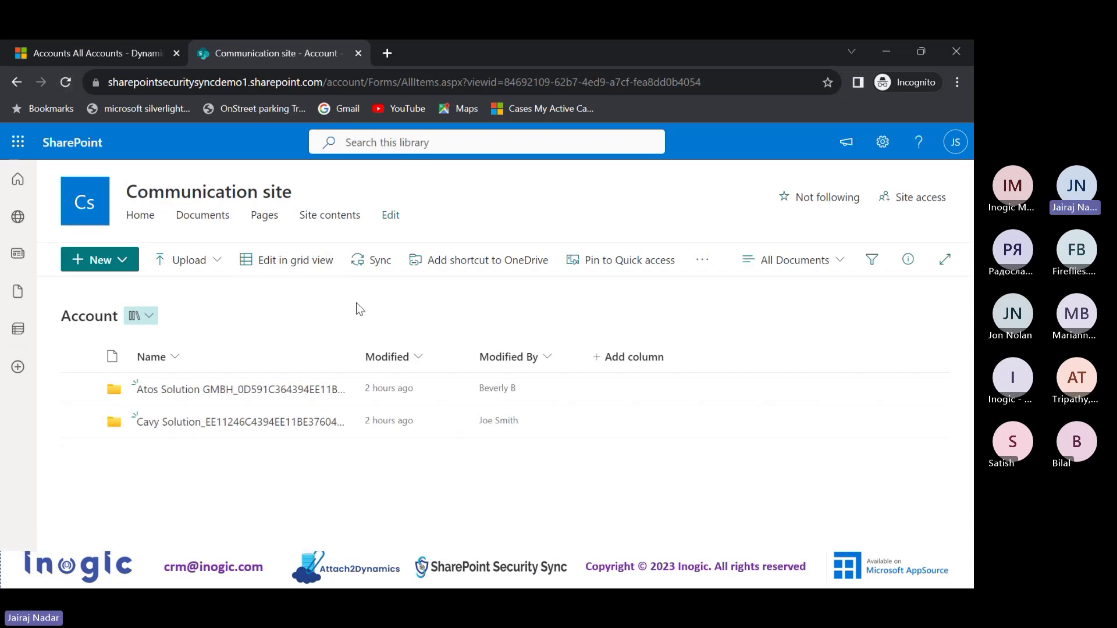
click(66, 83)
click(67, 82)
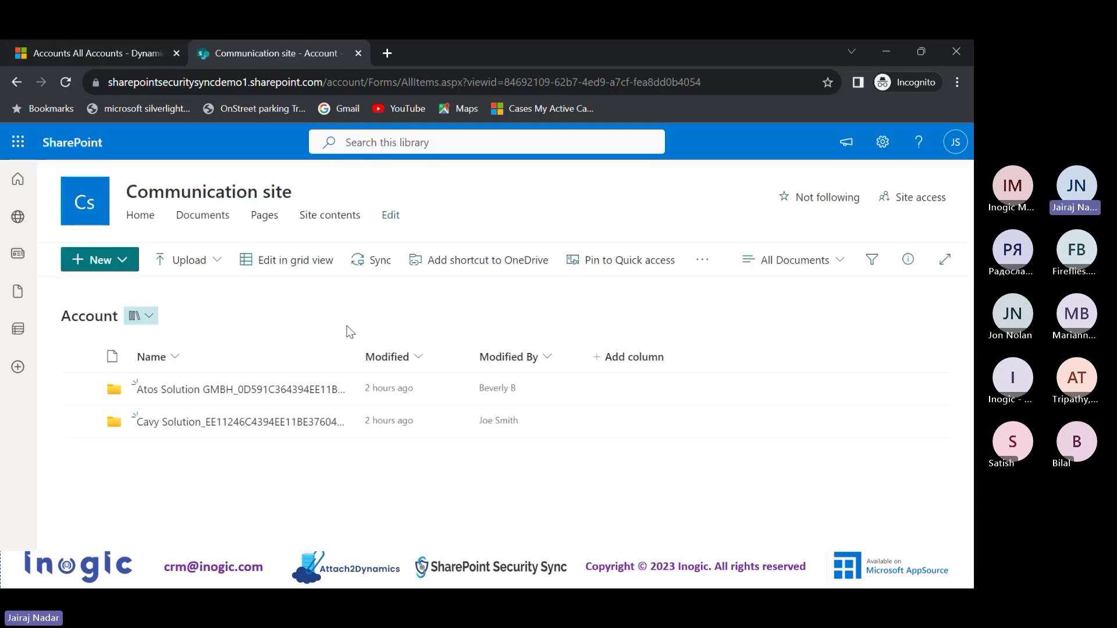
- Return to the main Chrome window and show the account - SharePoint entity configuration
click(150, 51)
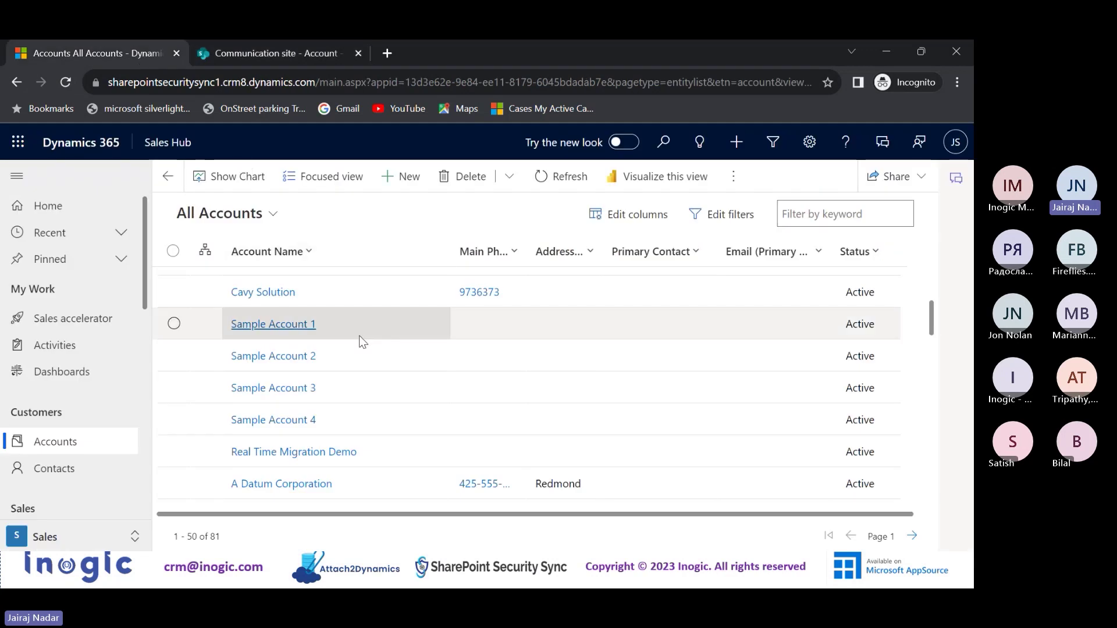
key(alt+Tab)
key(alt+Tab)
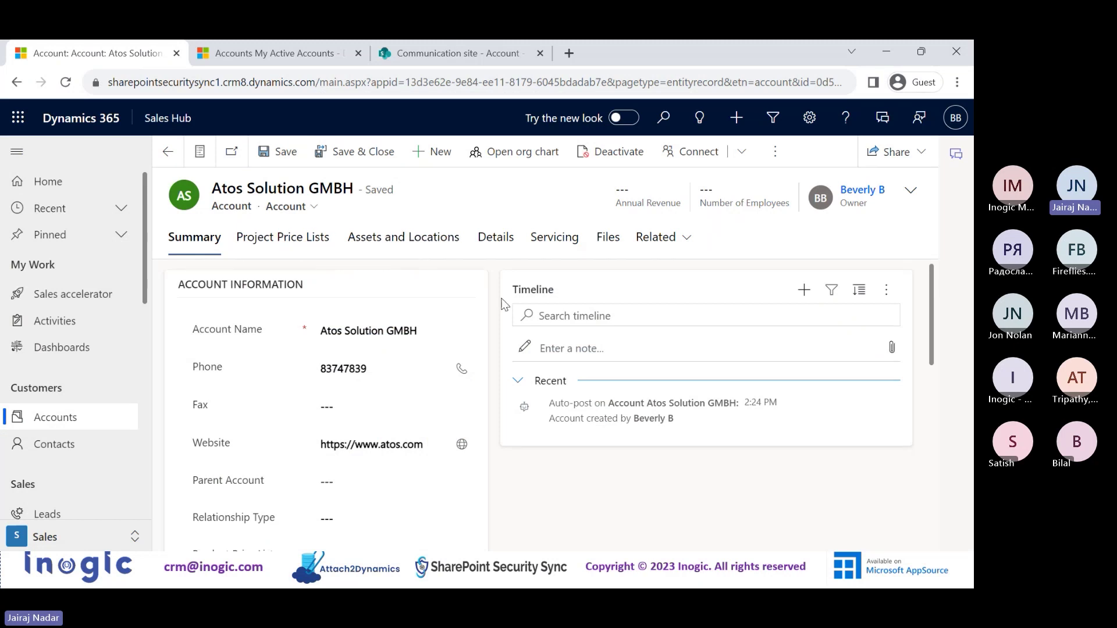
key(alt+Tab)
key(alt+Tab)
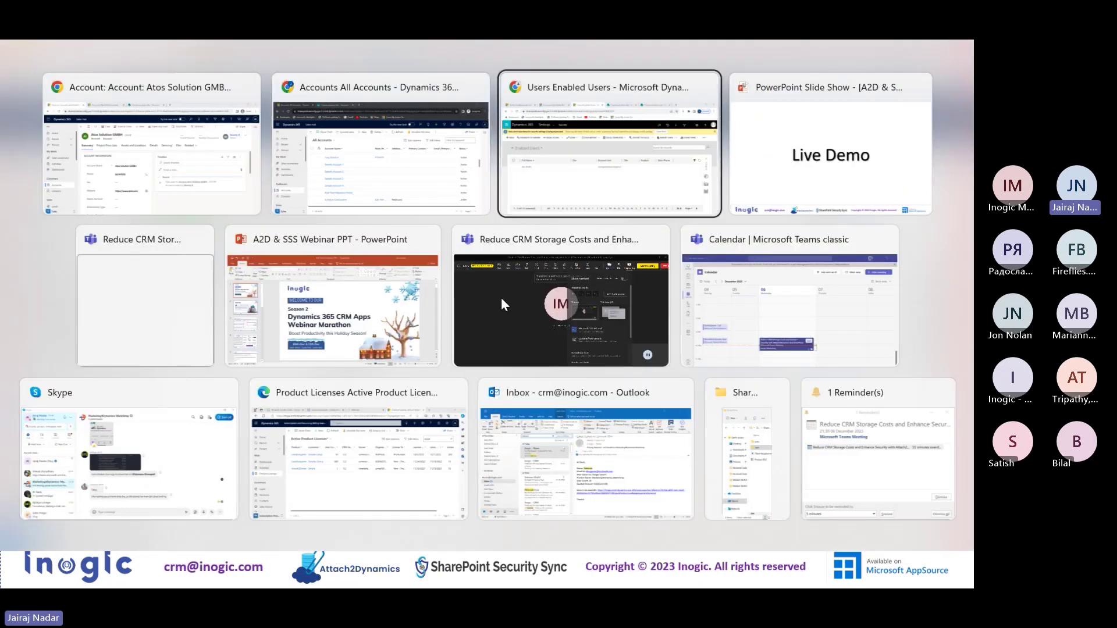
click(106, 47)
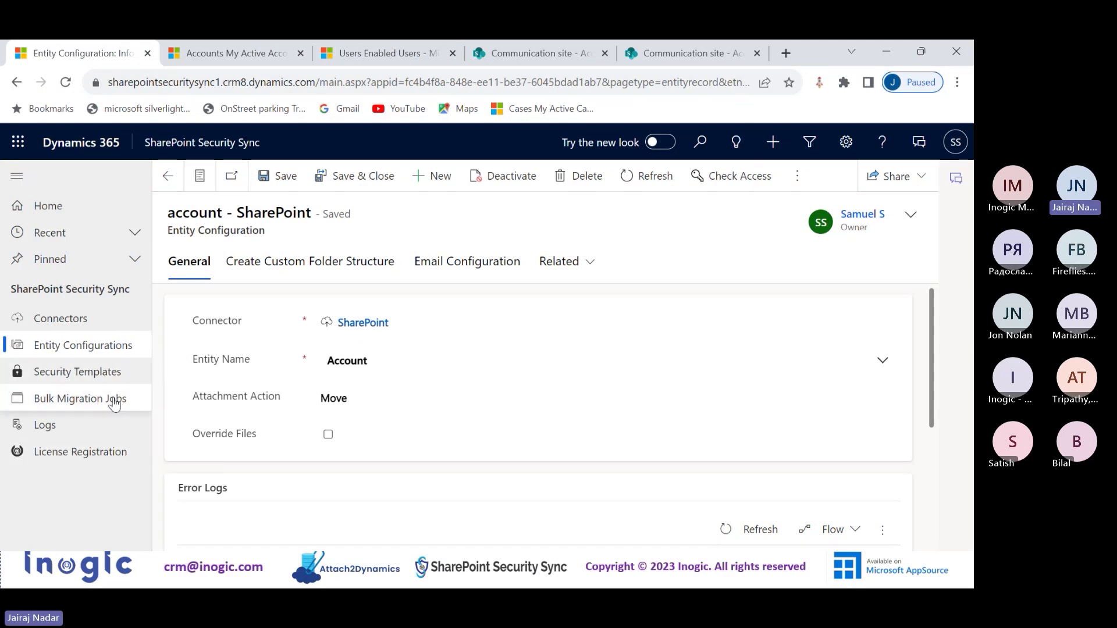
- In the custom folder structure settings of the account entity configuration, set the library structure to By Period
click(361, 263)
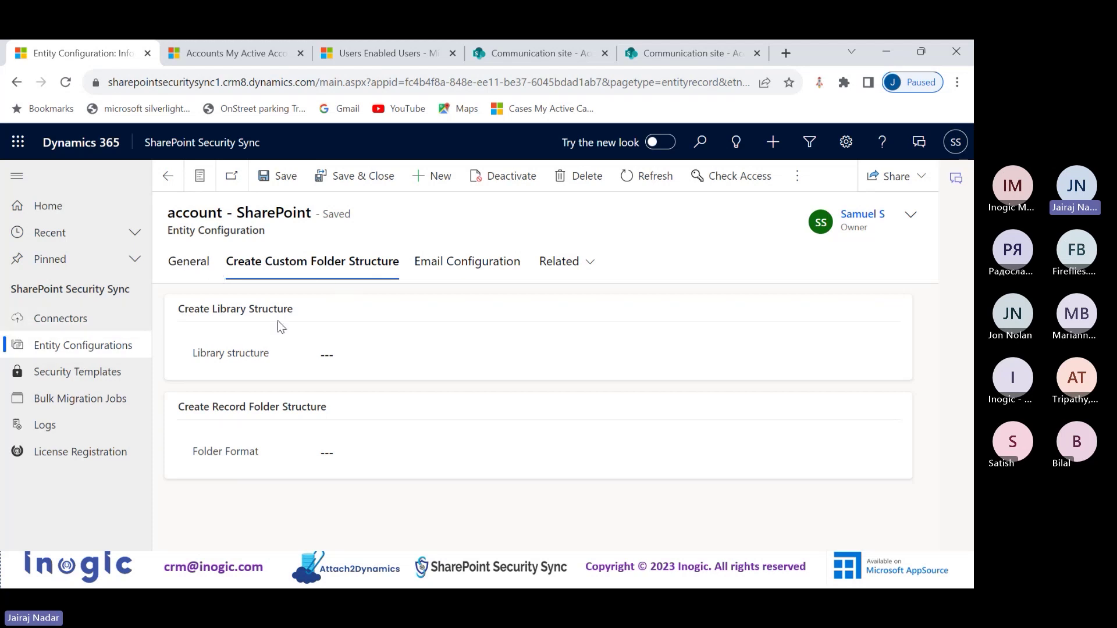
click(401, 355)
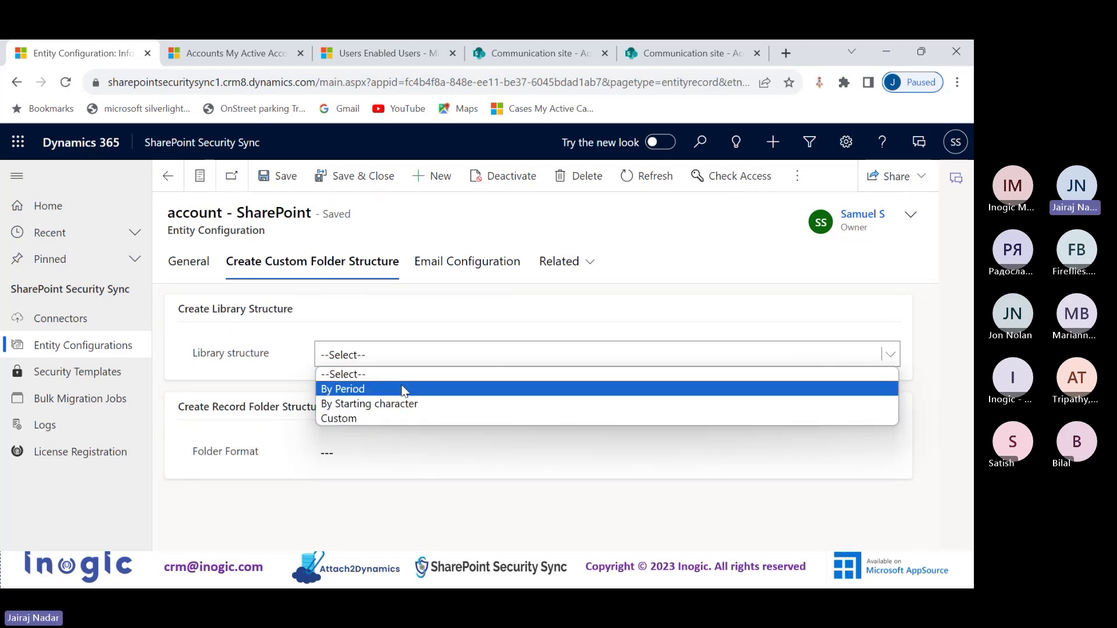
click(404, 389)
- Set the library structure's period type to Monthly with the MMM yyyy date format
click(414, 394)
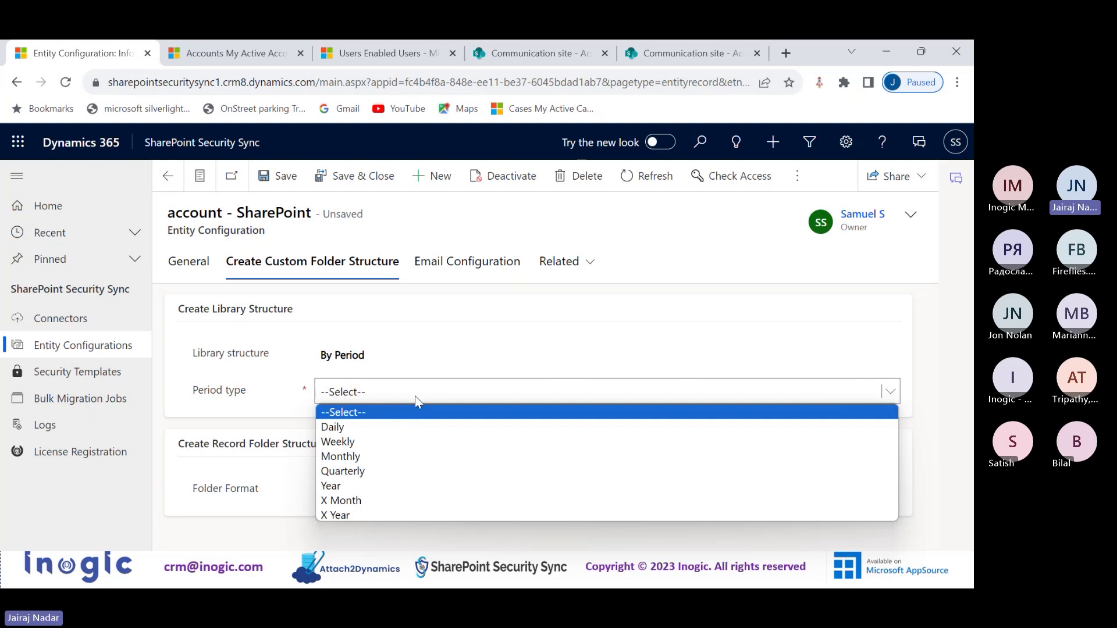
click(407, 456)
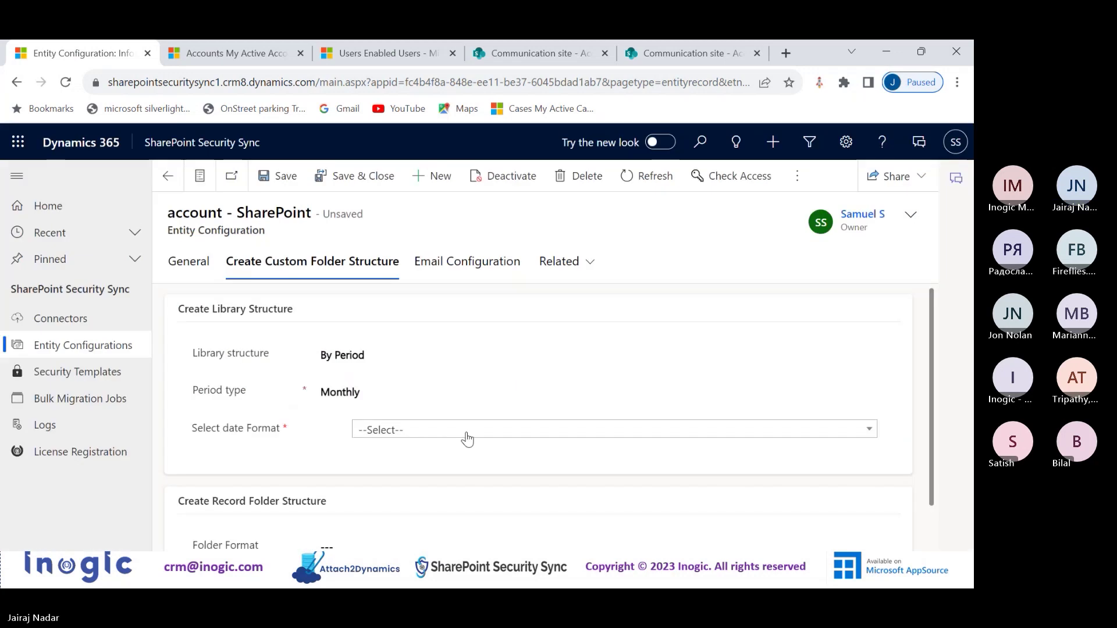
click(458, 437)
click(450, 505)
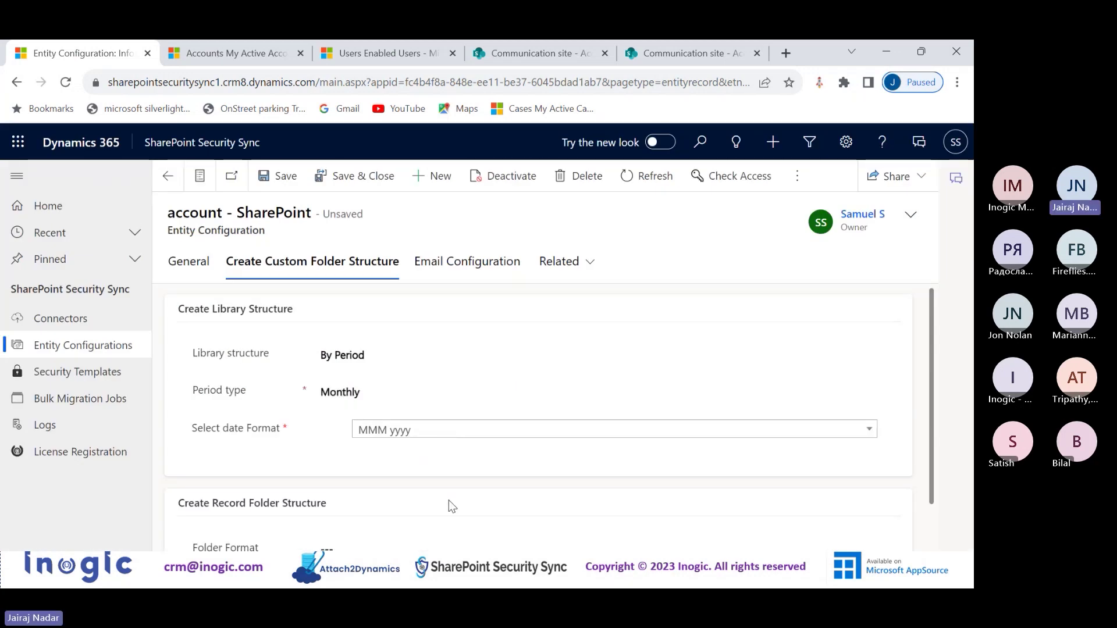
- Set the period type to X Month with a duration of 12 and the MMM yyyy date format
scroll(373, 474, down, 1)
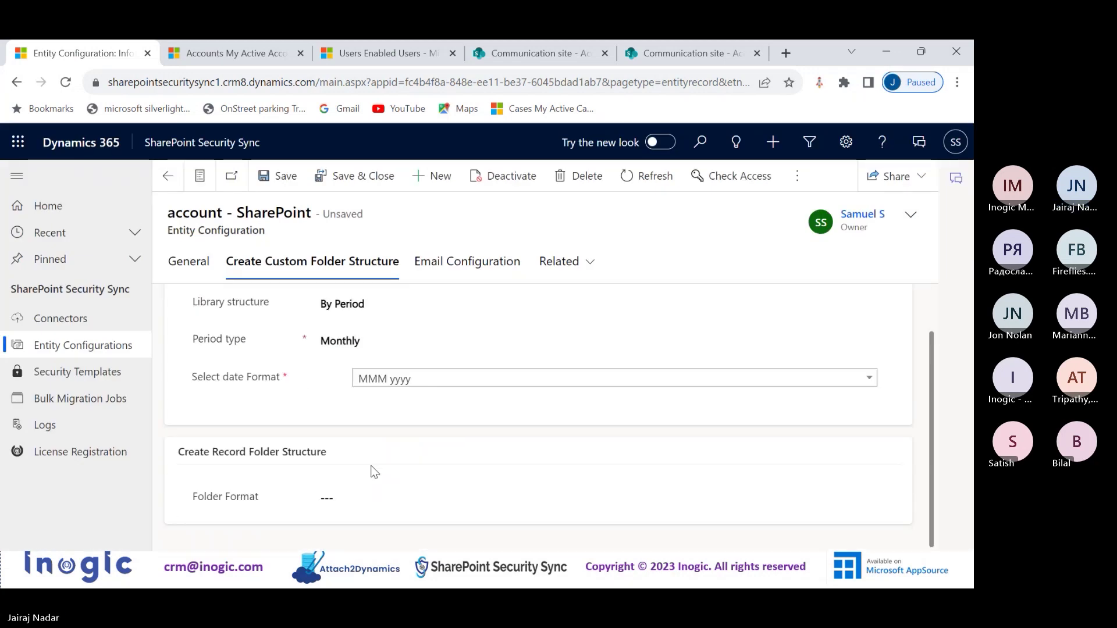
click(409, 351)
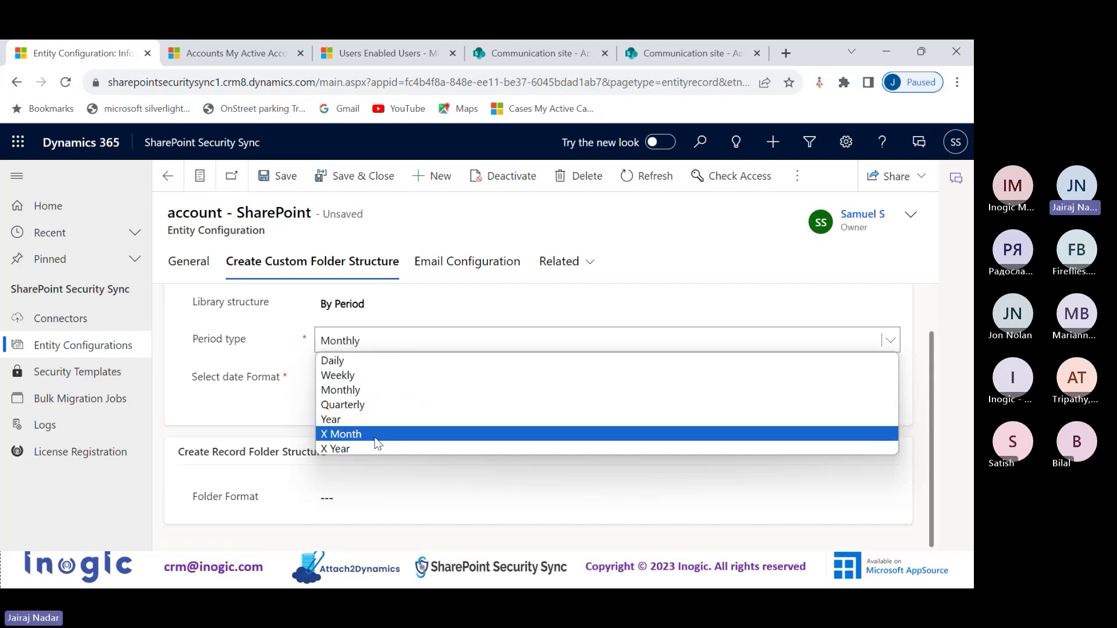
click(406, 434)
click(412, 383)
text(12)
click(431, 433)
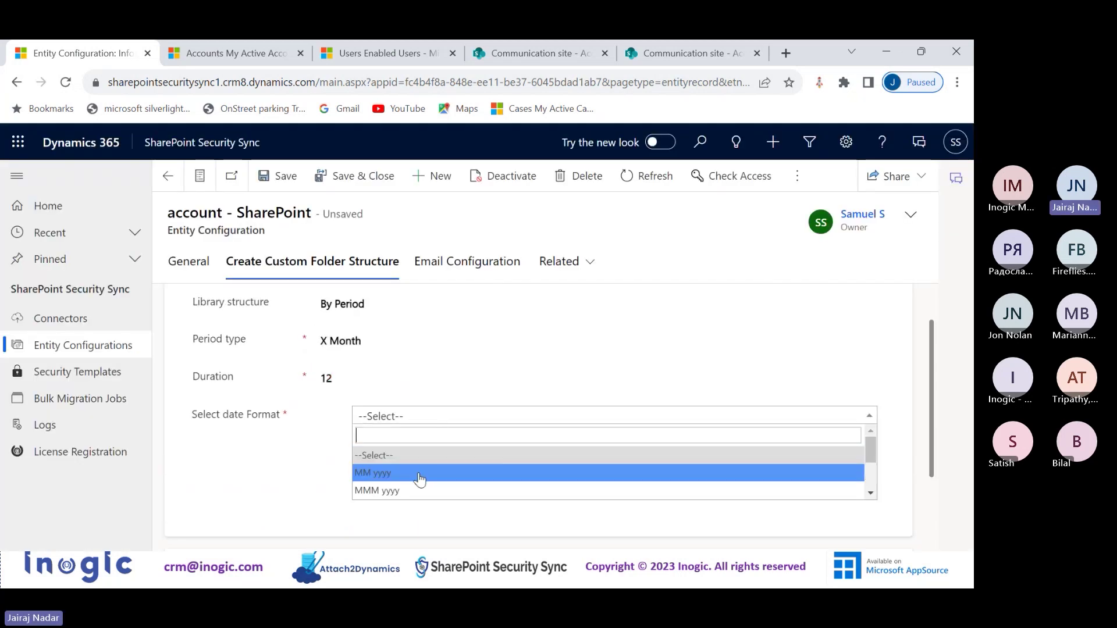
click(419, 490)
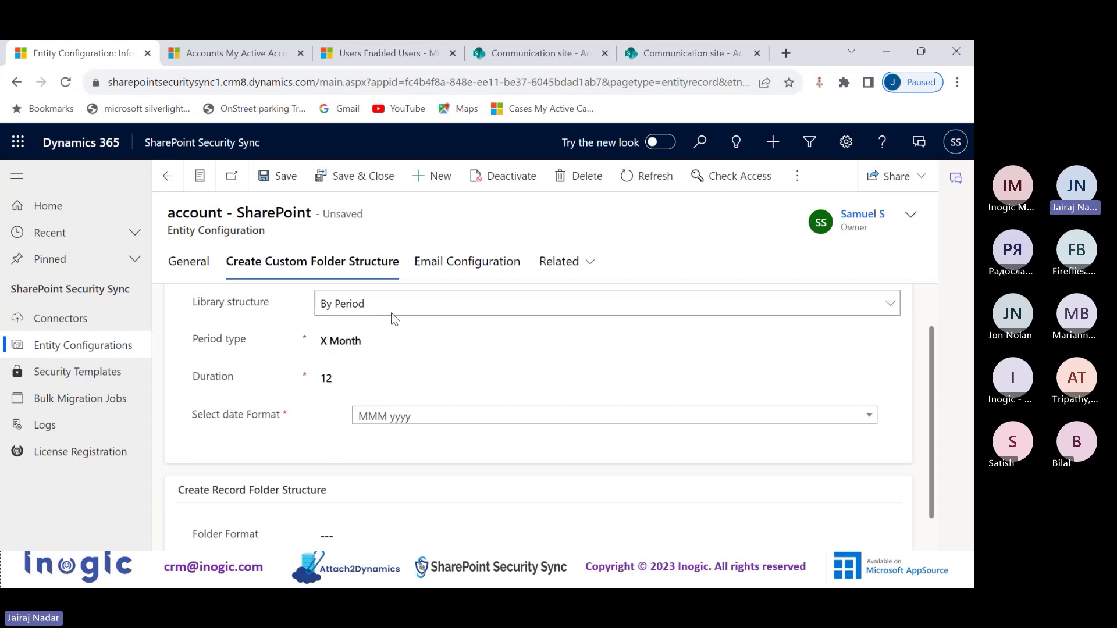
scroll(334, 445, down, 1)
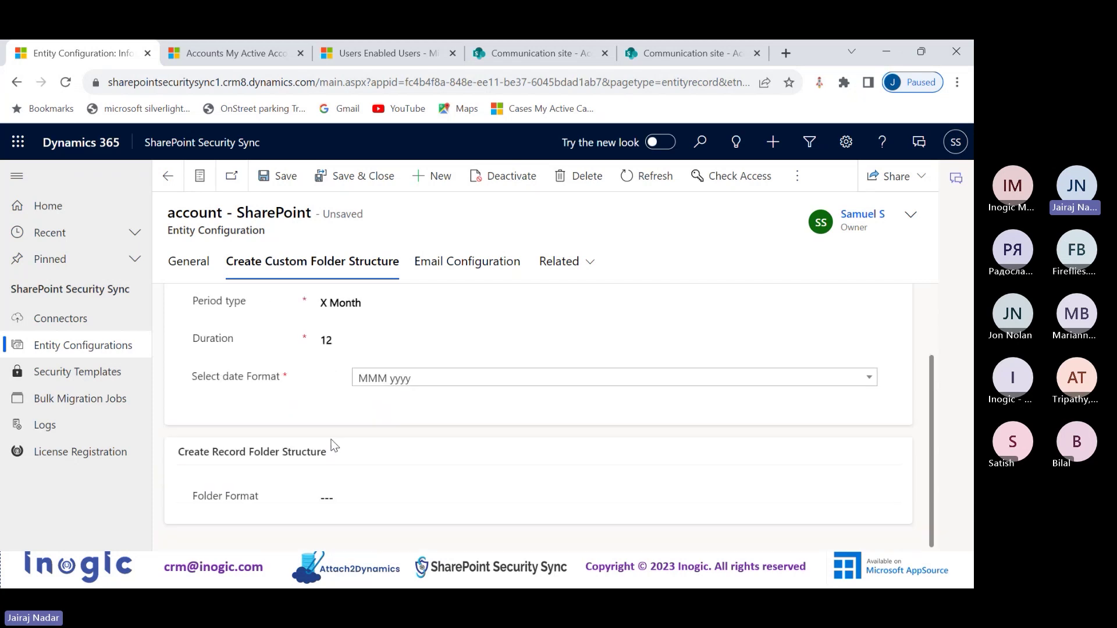
click(374, 491)
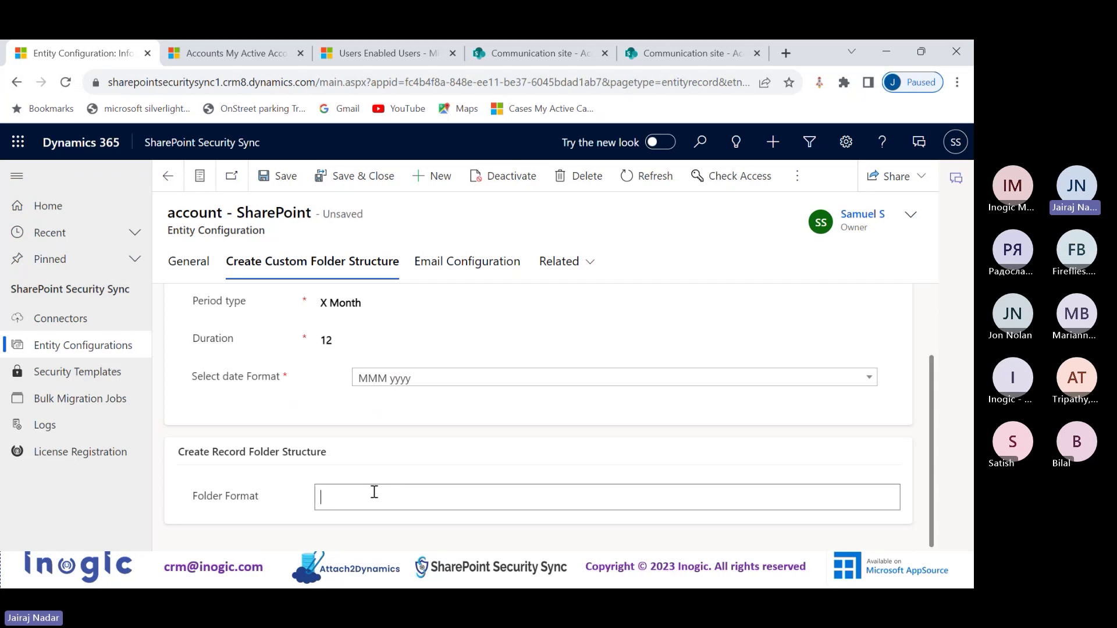
text(()
text(})
key(BackSpace)
key(BackSpace)
- Save the account entity configuration with its period-based library structure
scroll(442, 436, up, 1)
scroll(440, 433, down, 1)
scroll(440, 433, up, 1)
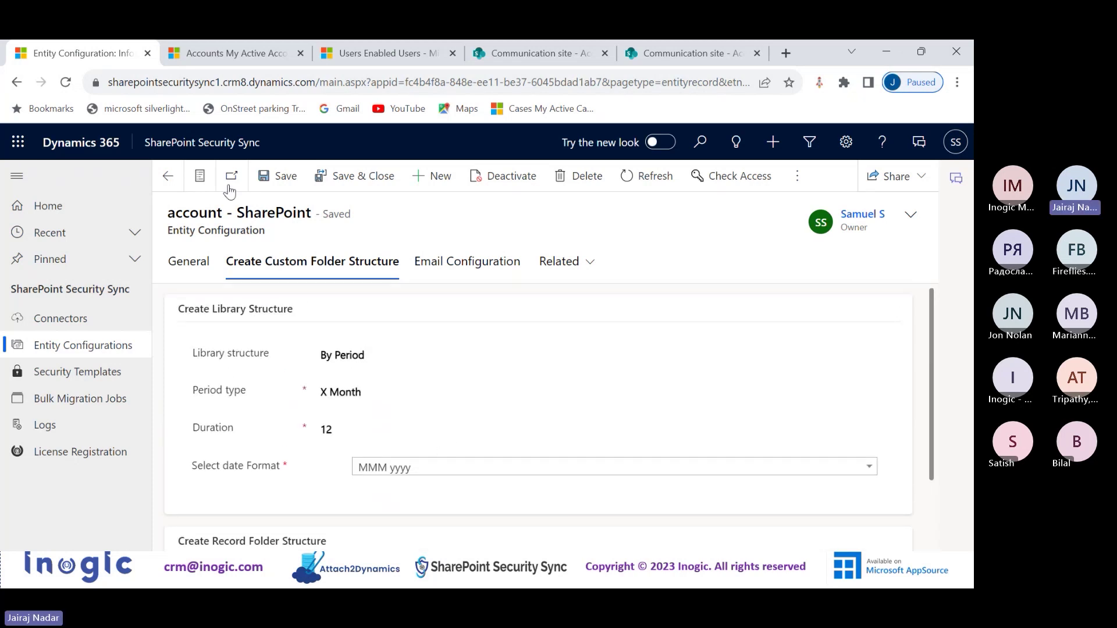
click(280, 181)
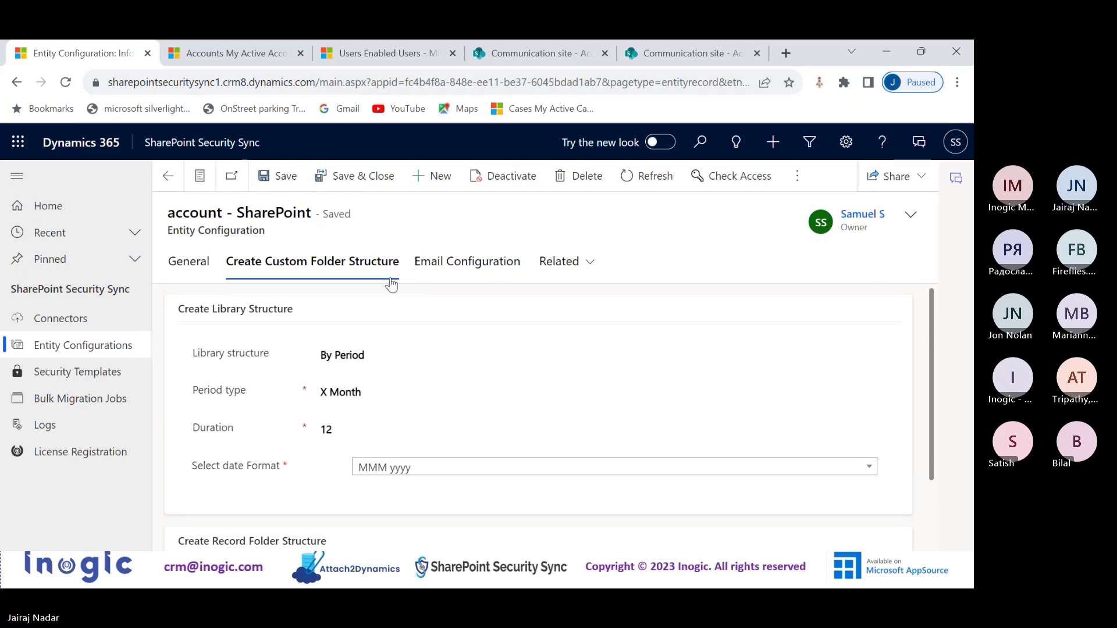
scroll(456, 461, down, 2)
scroll(456, 461, up, 2)
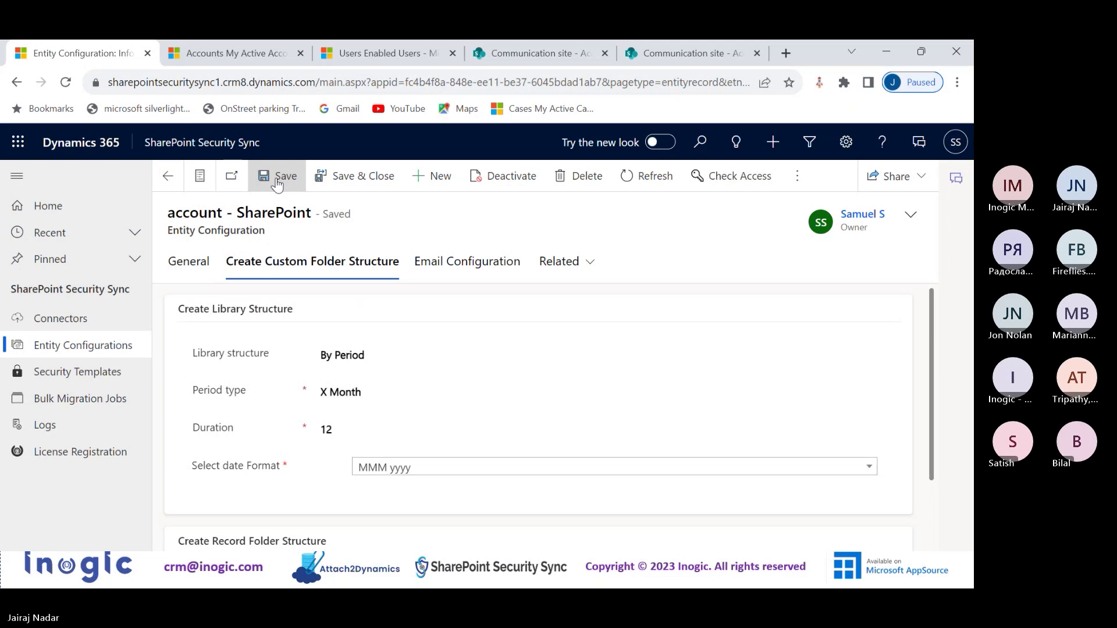
click(195, 264)
click(283, 267)
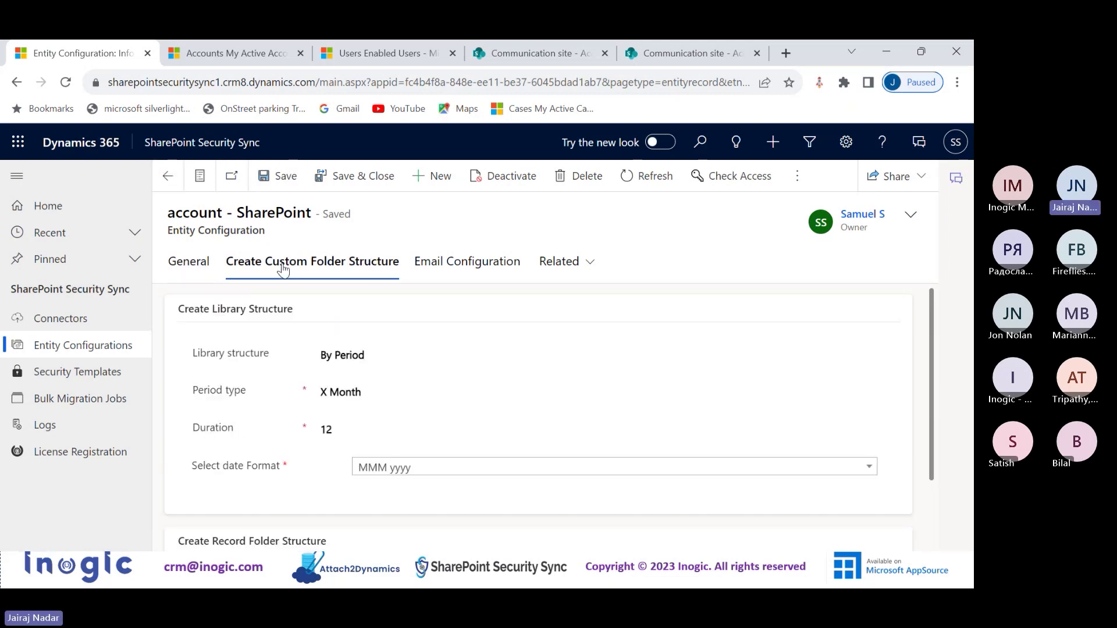
- Reopen the account entity configuration to check its custom folder structure and general settings, and return to the entity configurations list
click(167, 175)
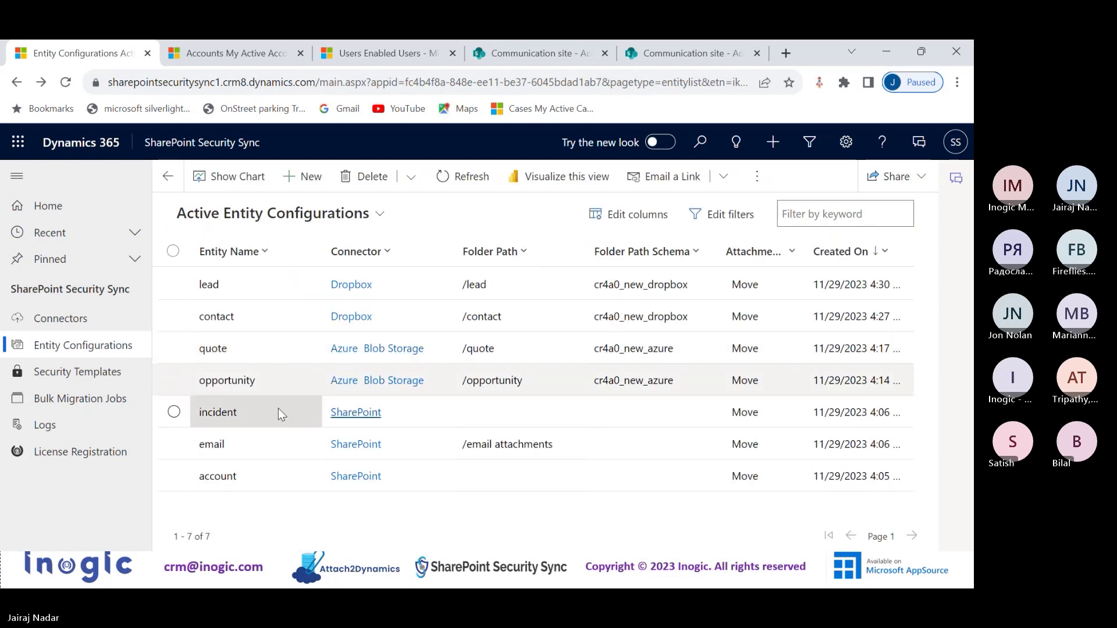
double_click(444, 475)
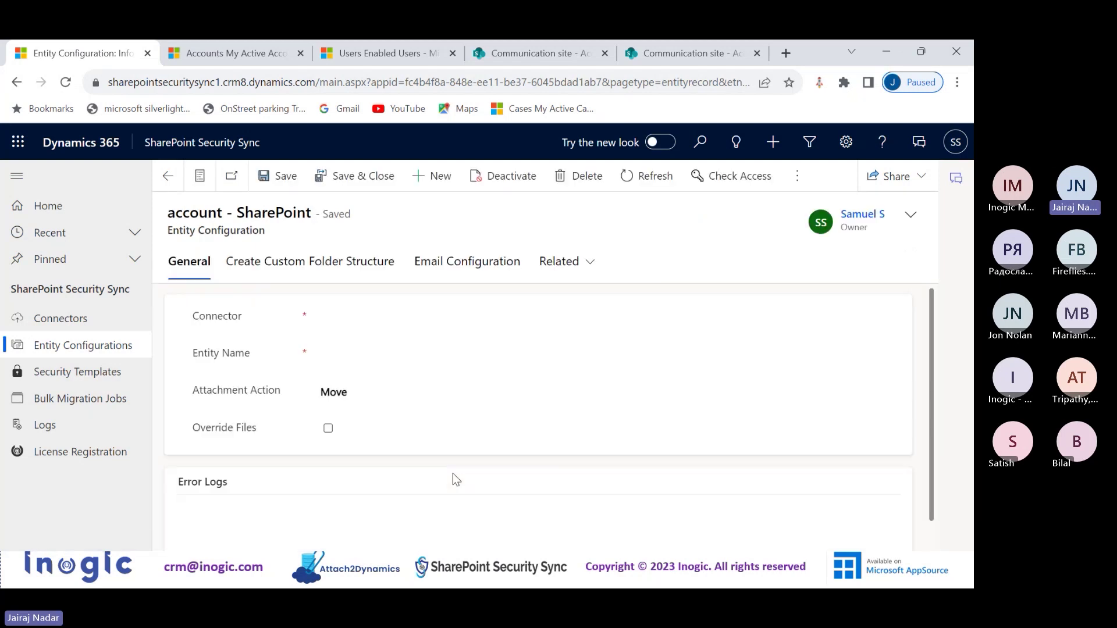
click(353, 262)
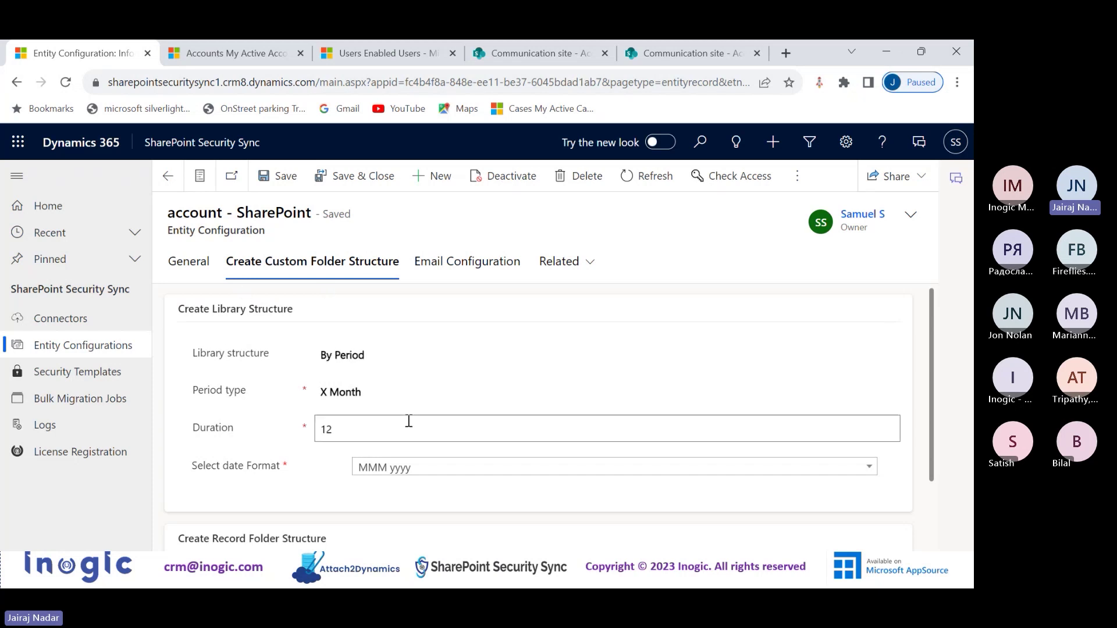
scroll(287, 319, down, 1)
click(201, 271)
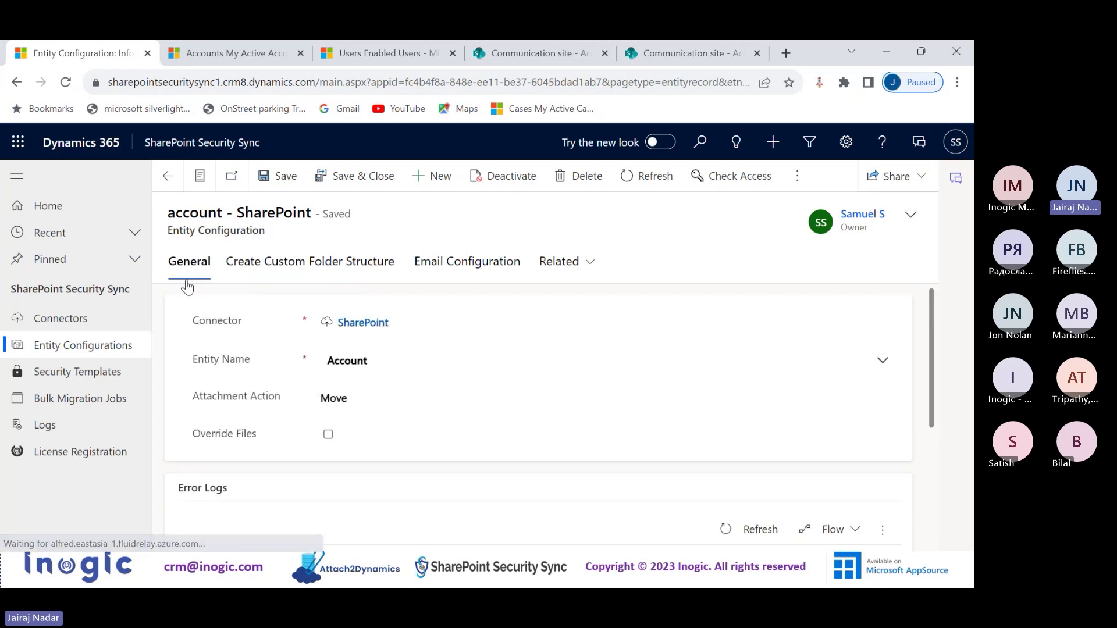
click(124, 344)
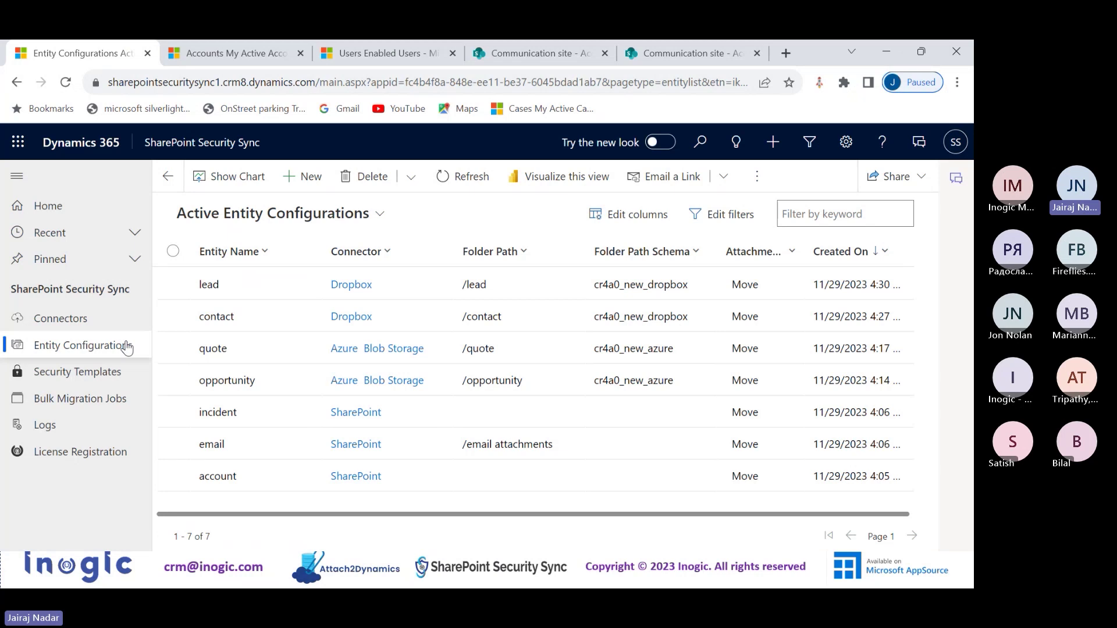
- In the Sales Hub, create and save a new account named Custom Folder Account
click(242, 61)
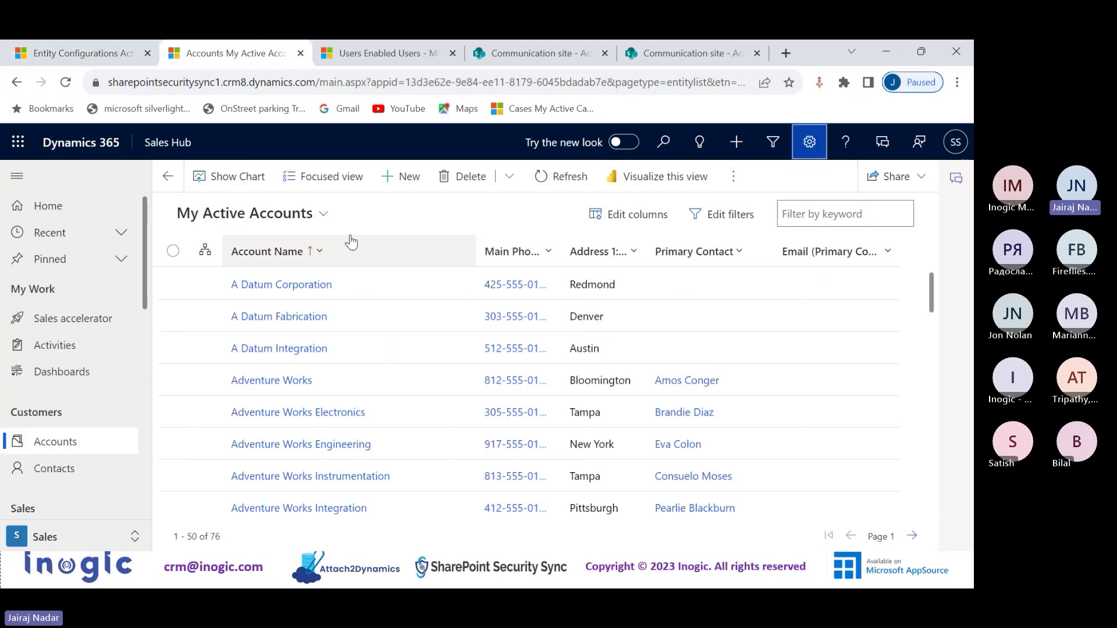
click(391, 179)
click(343, 381)
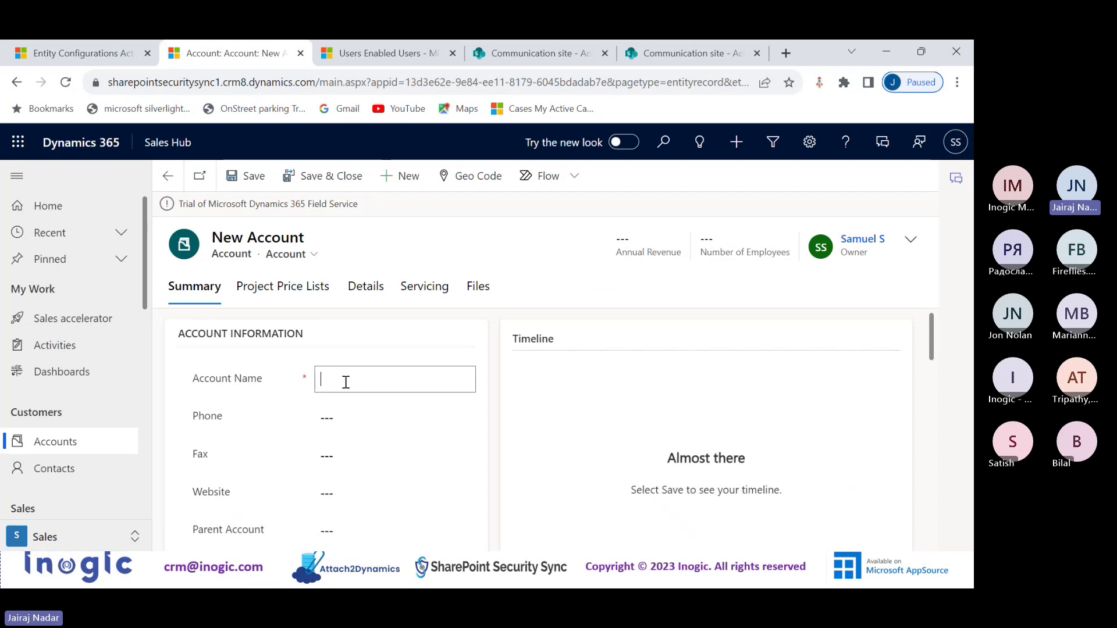
text(Custom)
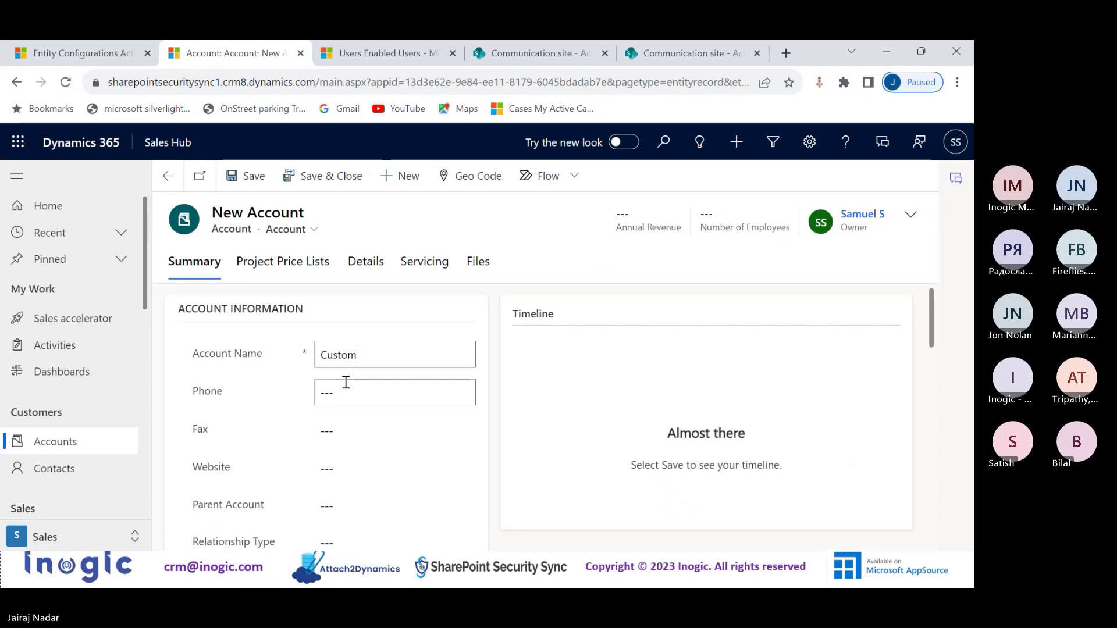
text( Folder Account)
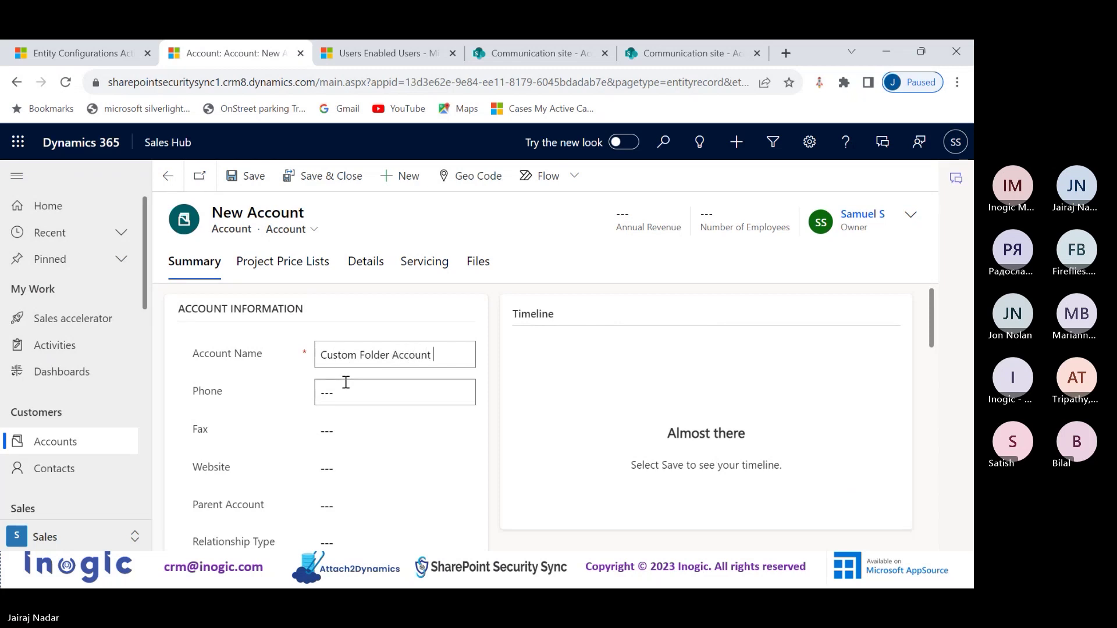
key(ctrl+s)
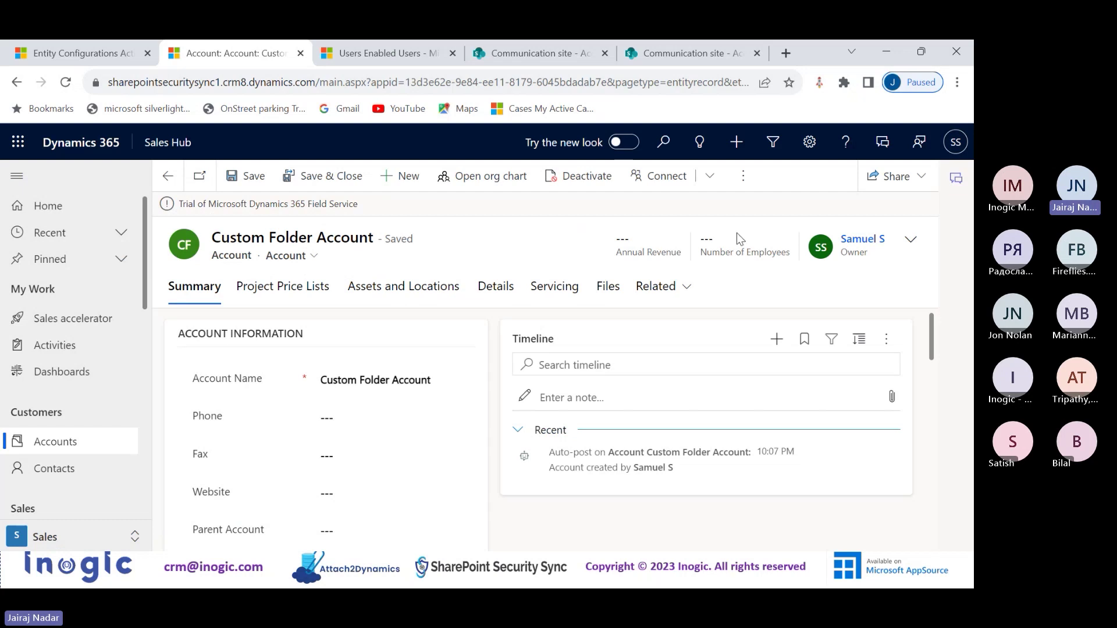
- Open Attach2Dynamics for the new account and open its record folder in SharePoint
click(735, 190)
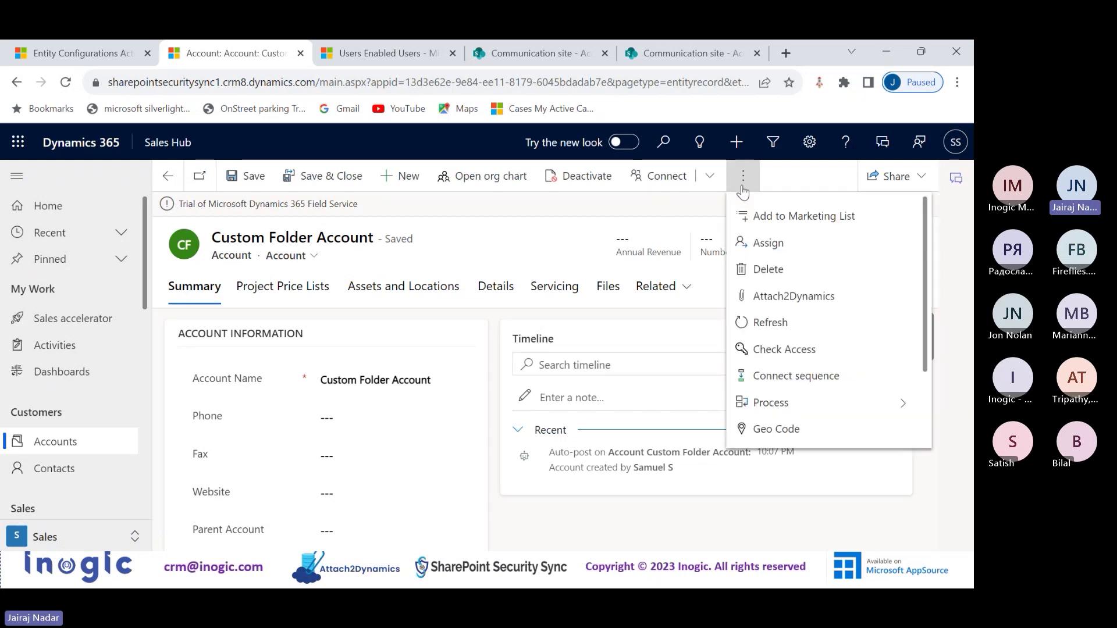
click(810, 294)
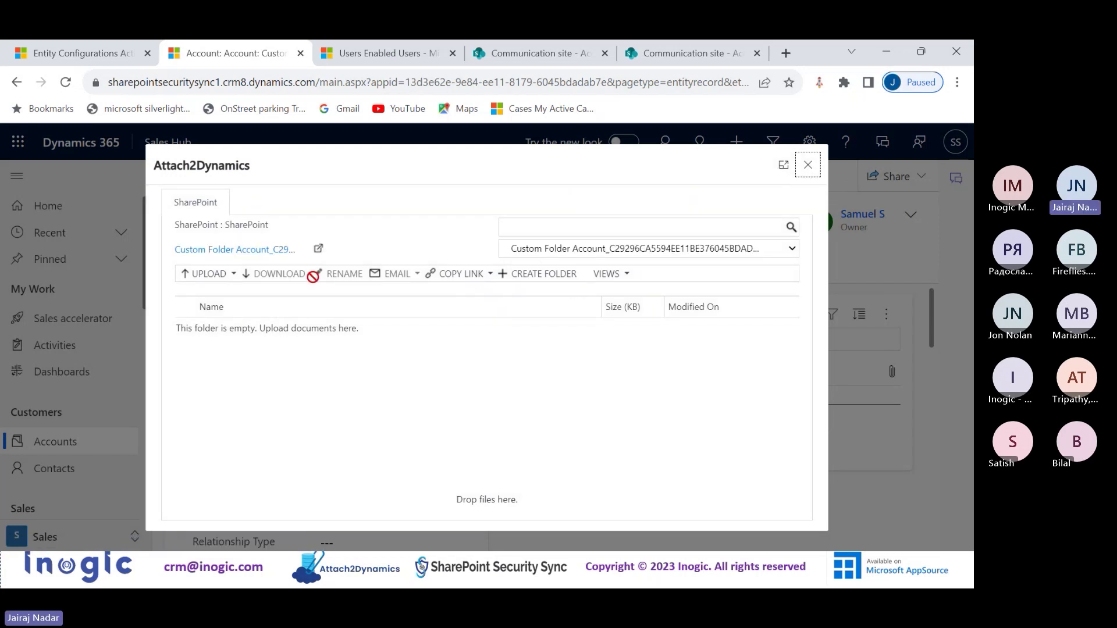
click(318, 250)
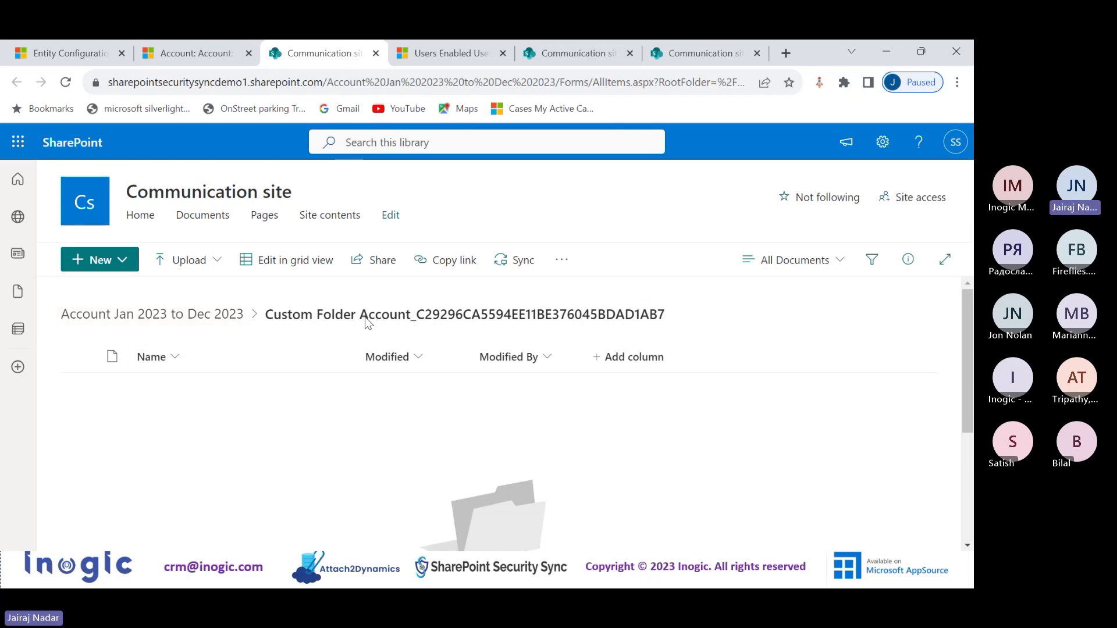
click(219, 54)
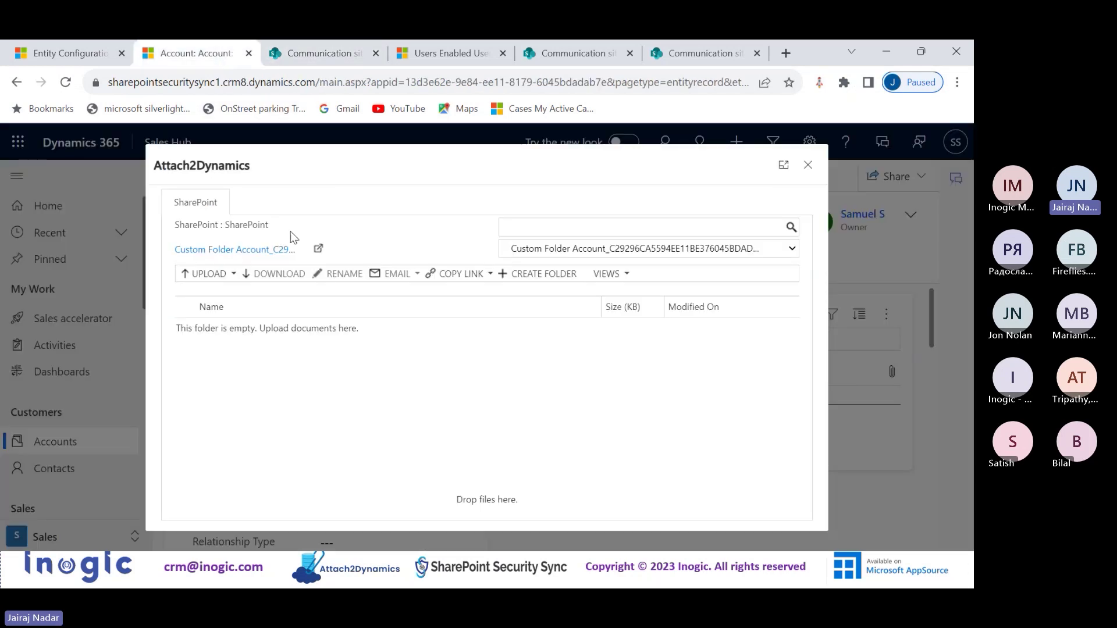
click(323, 42)
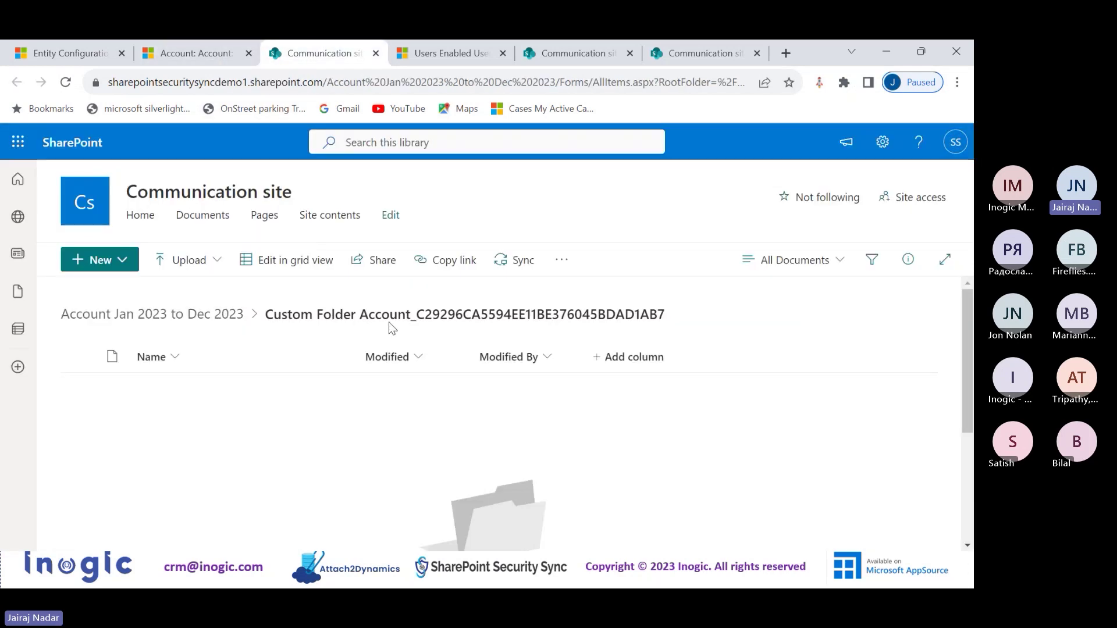
- In the SharePoint site contents, examine the Account Jan 2023 to Dec 2023 library and its account folder
click(330, 214)
scroll(172, 410, down, 3)
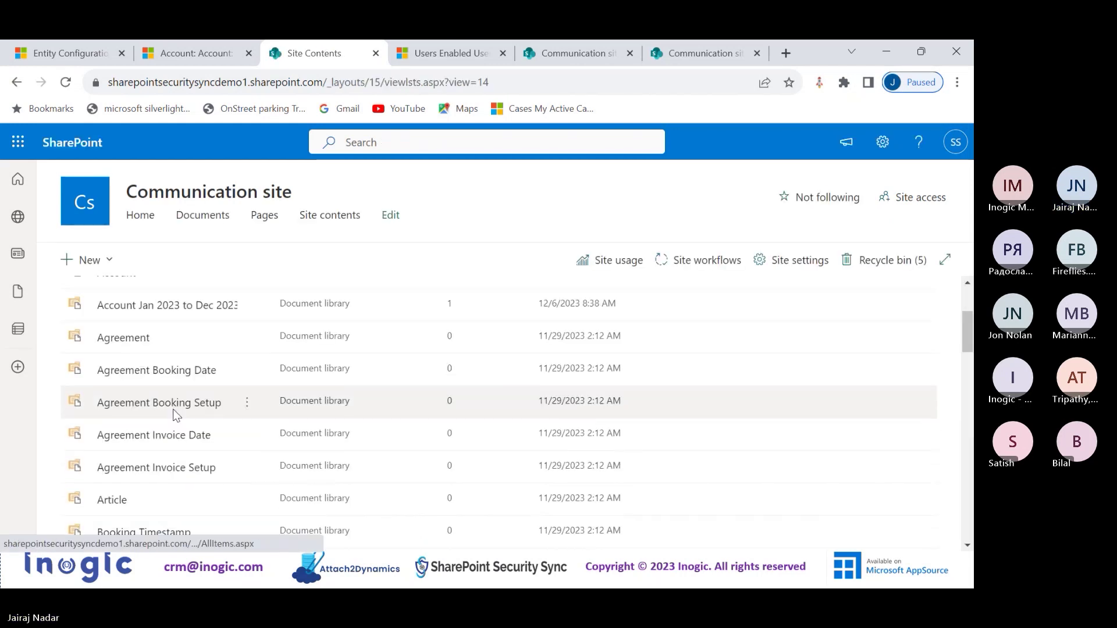
scroll(173, 410, up, 2)
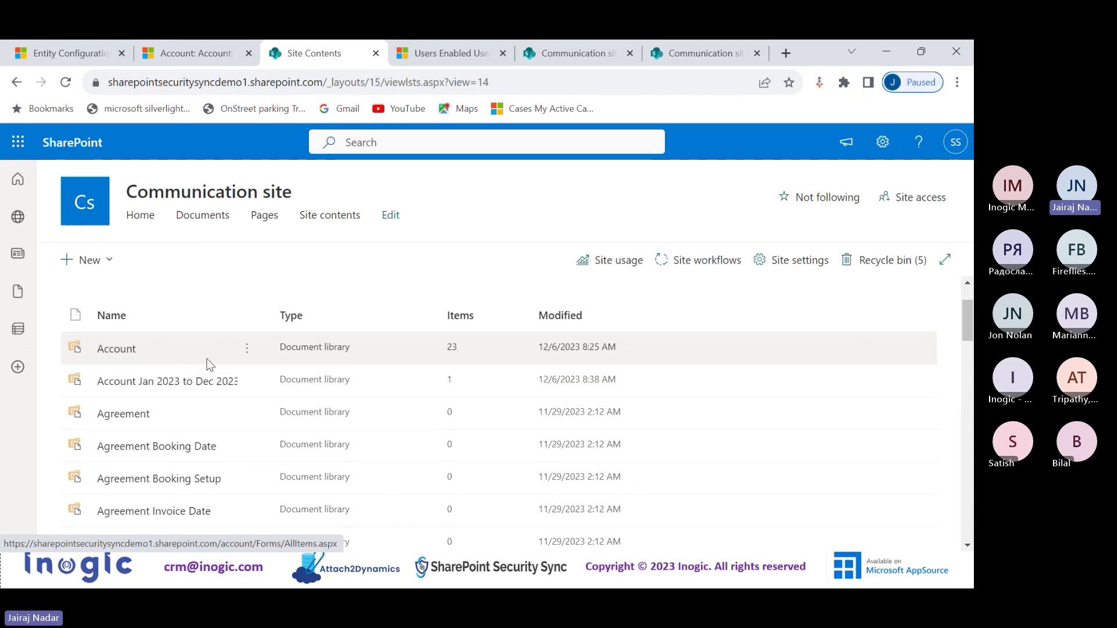
click(175, 389)
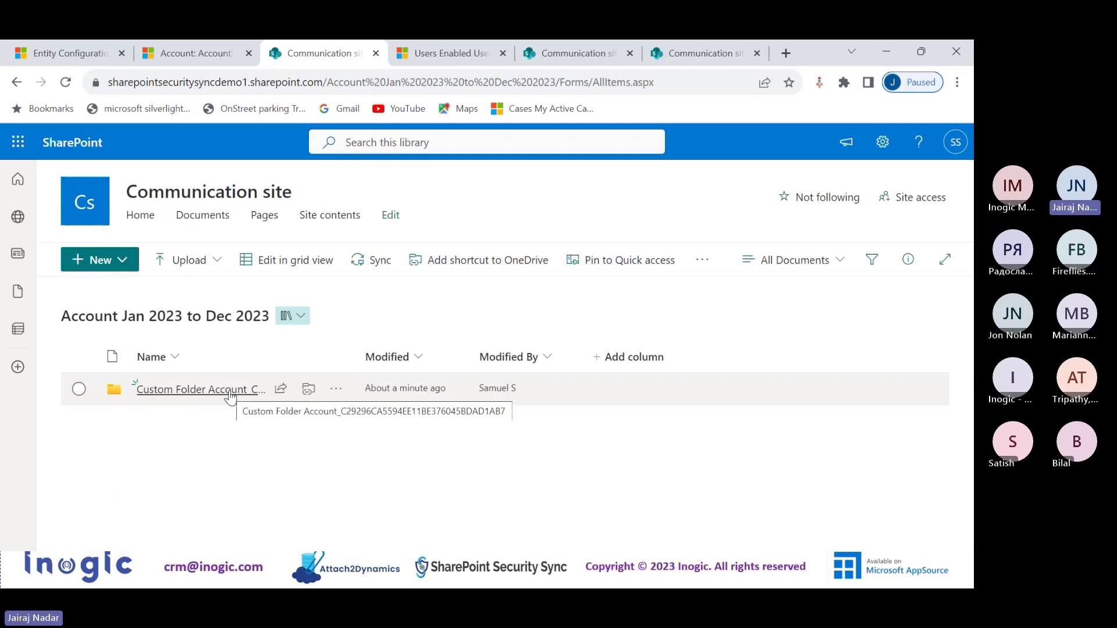
click(231, 395)
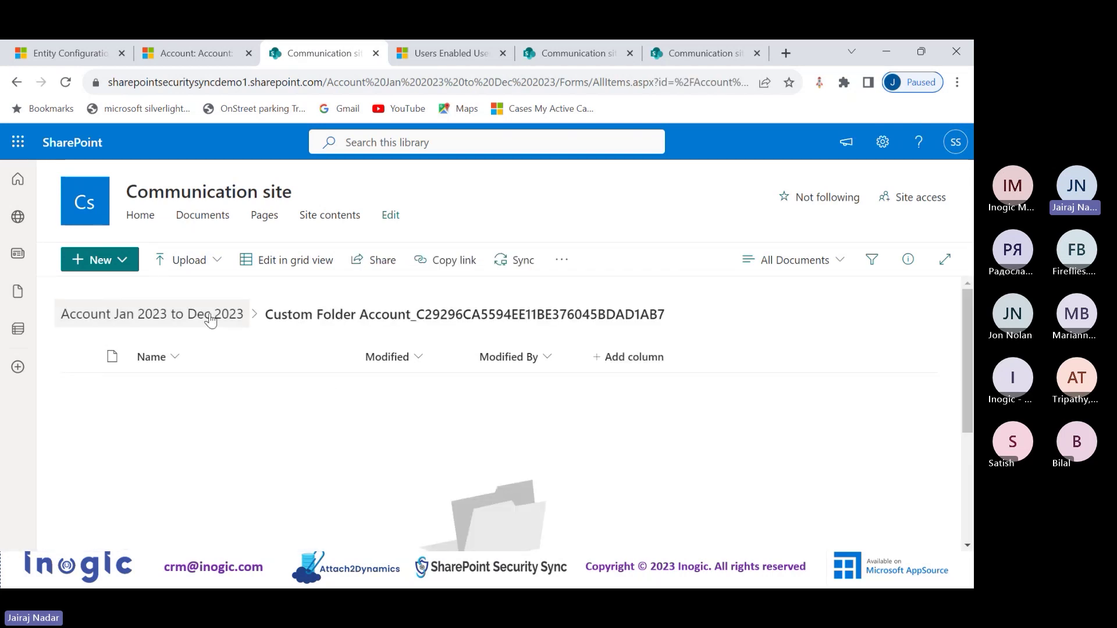
click(232, 317)
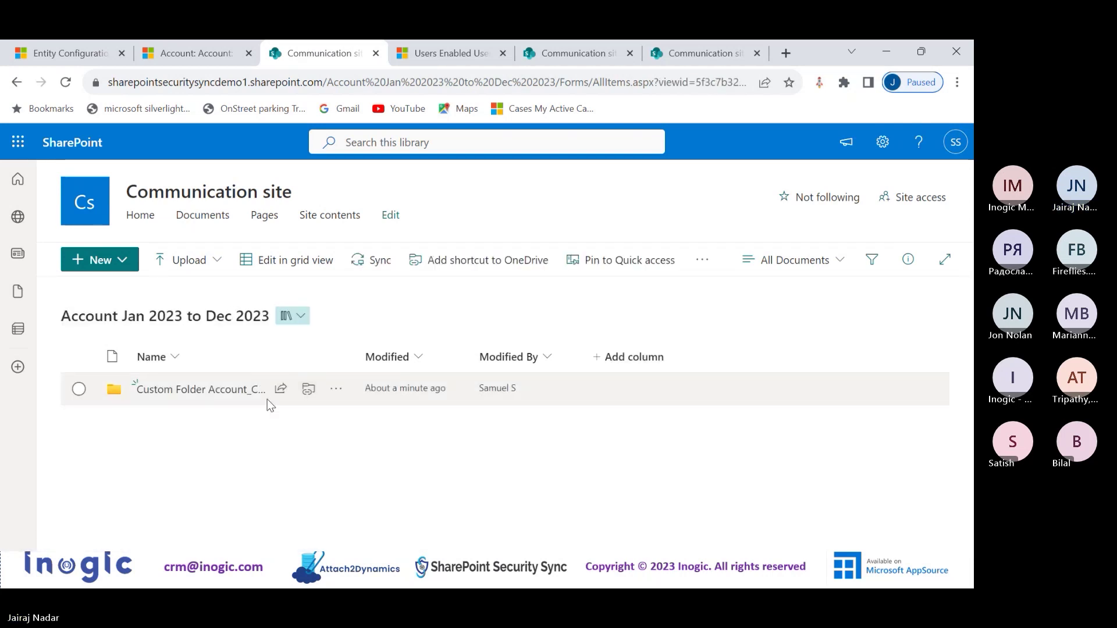
- Return to SharePoint Security Sync and show the permissions of the SharePoint_SecurityTemplate security template
click(85, 54)
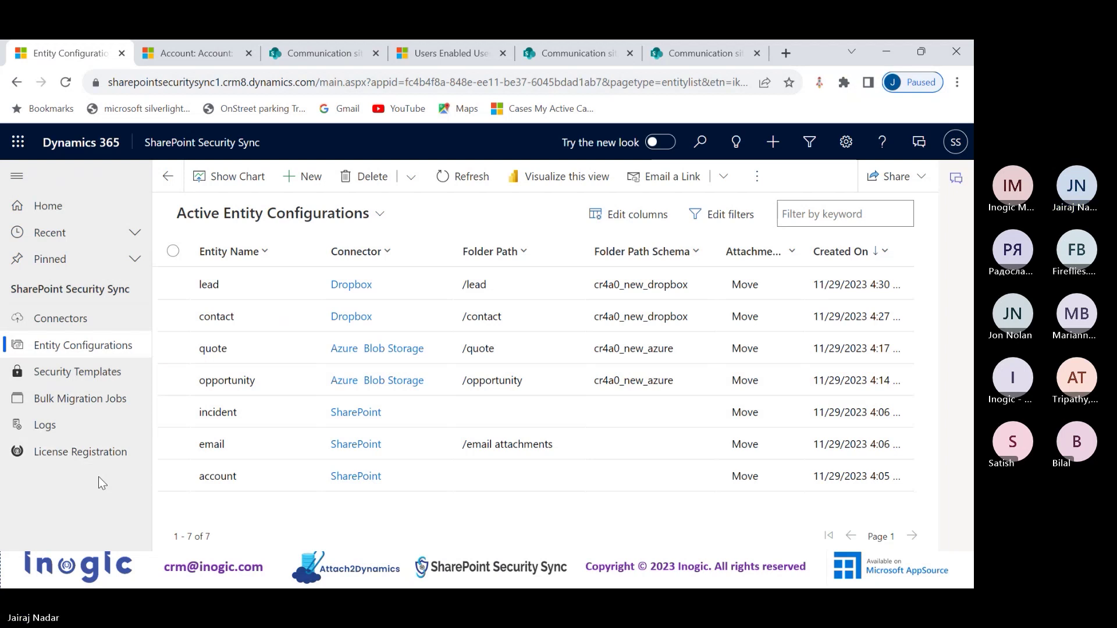
click(110, 377)
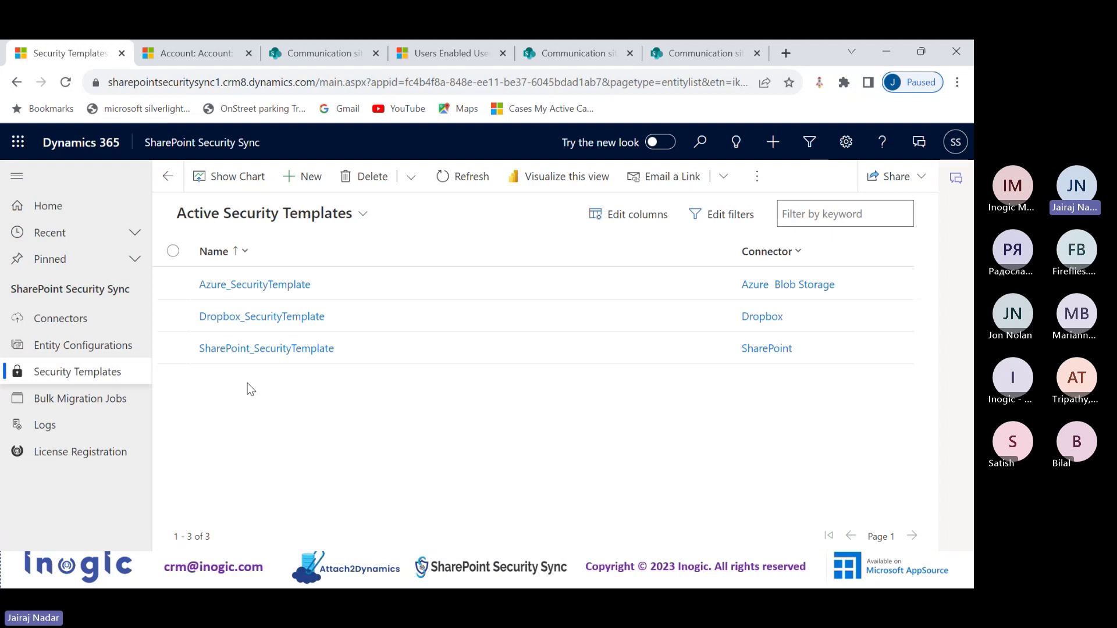
click(296, 351)
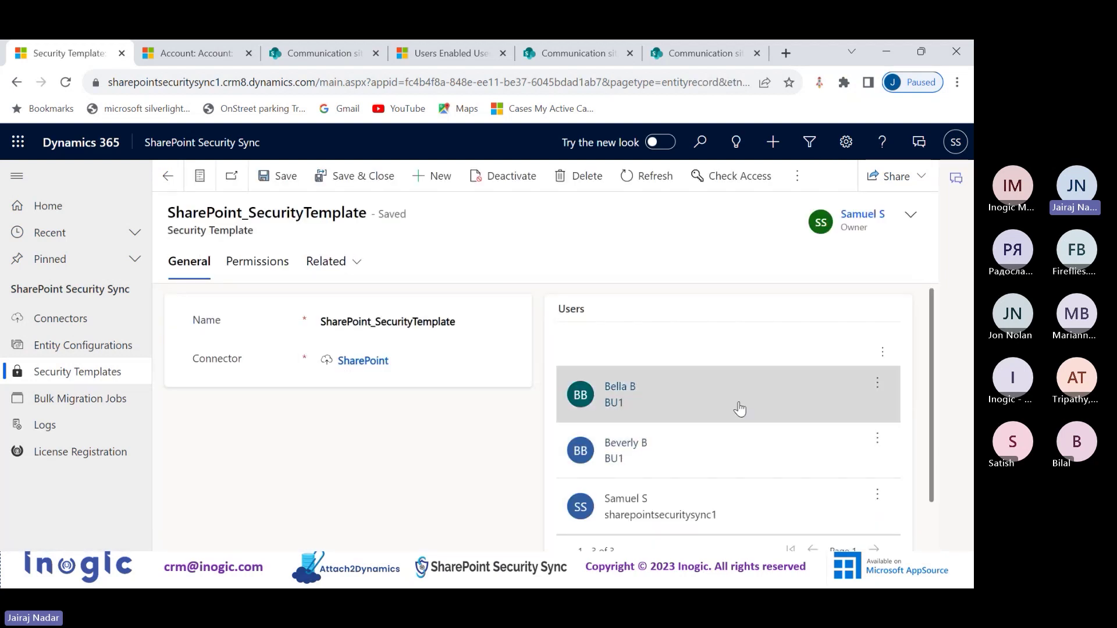
click(288, 266)
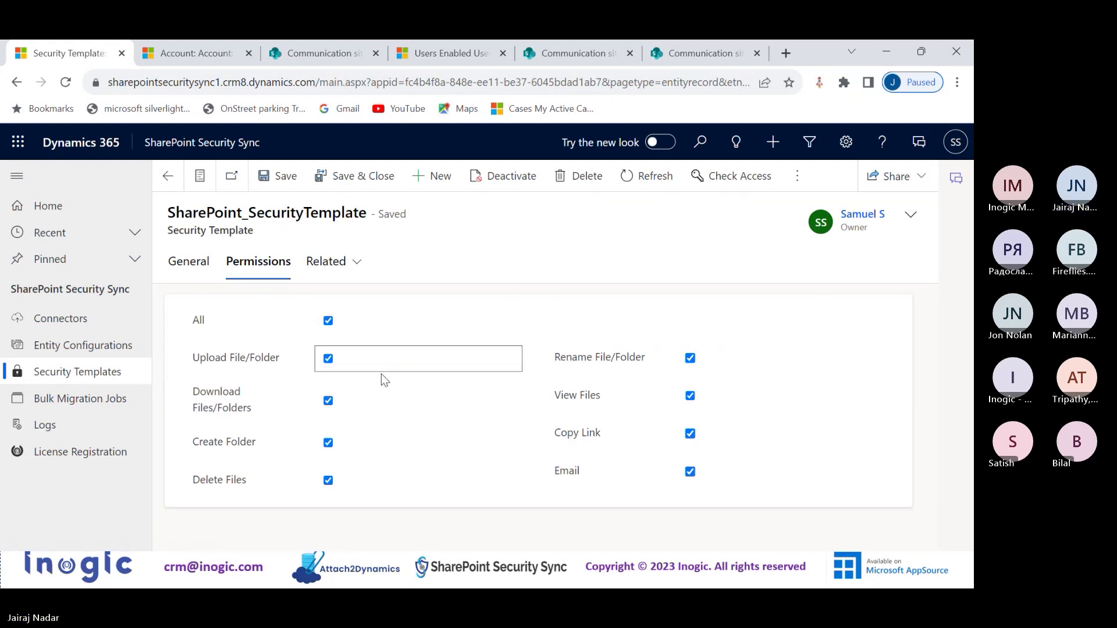
- Turn the template's Delete Files permission off and on again
click(330, 482)
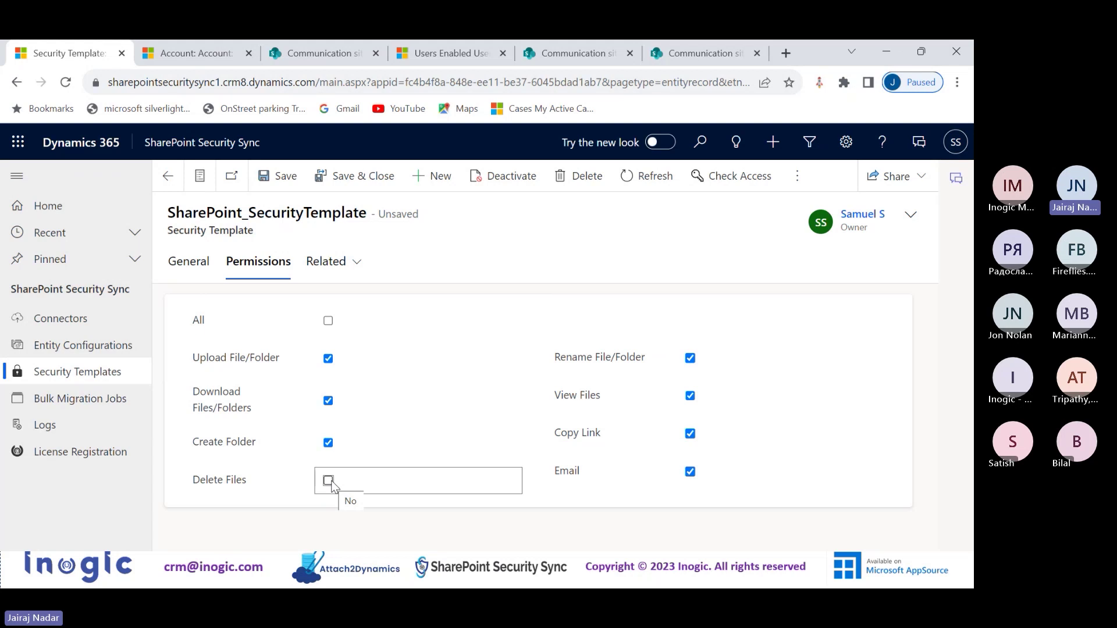
click(329, 481)
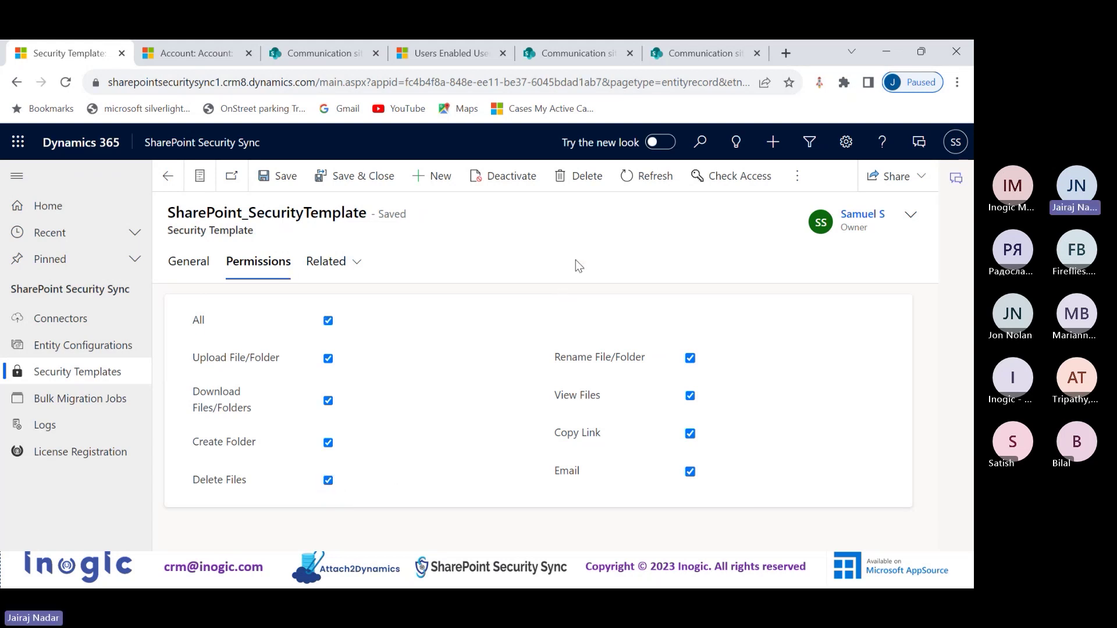
- Review the template's assigned users and permissions, and return to the security templates list
click(210, 264)
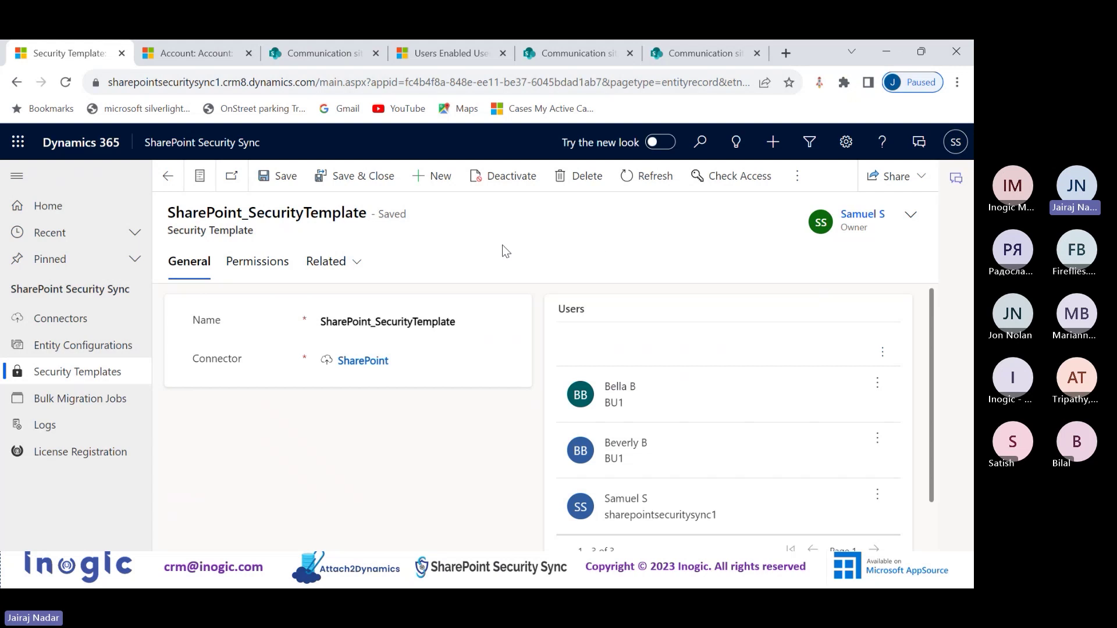
click(258, 261)
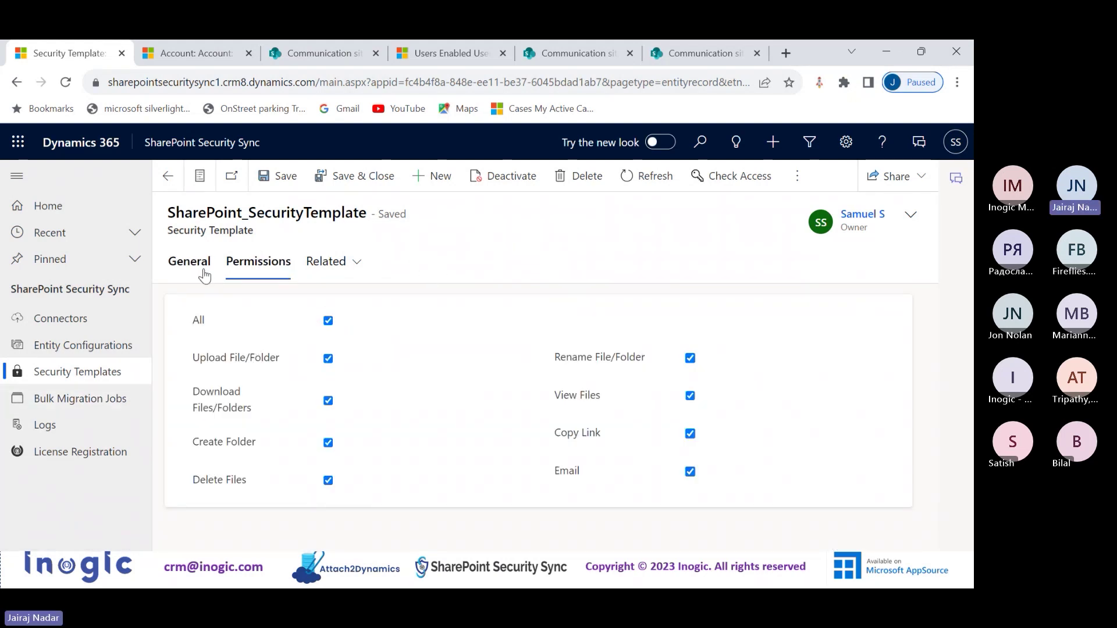
click(189, 262)
click(167, 176)
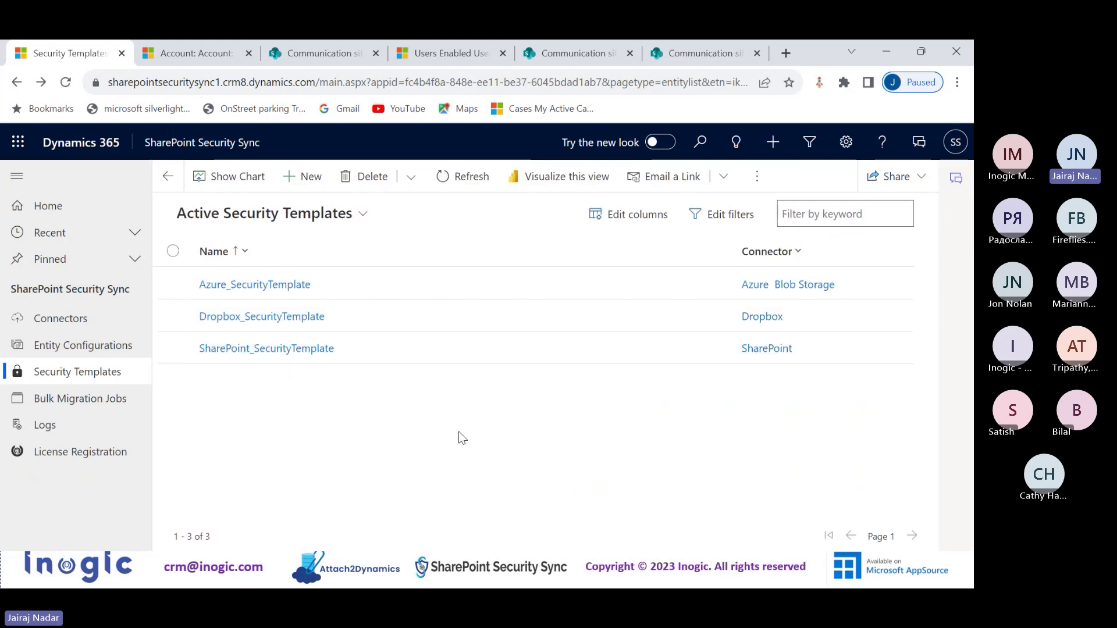
- Display the overview of open windows to switch away from the security templates list
click(132, 381)
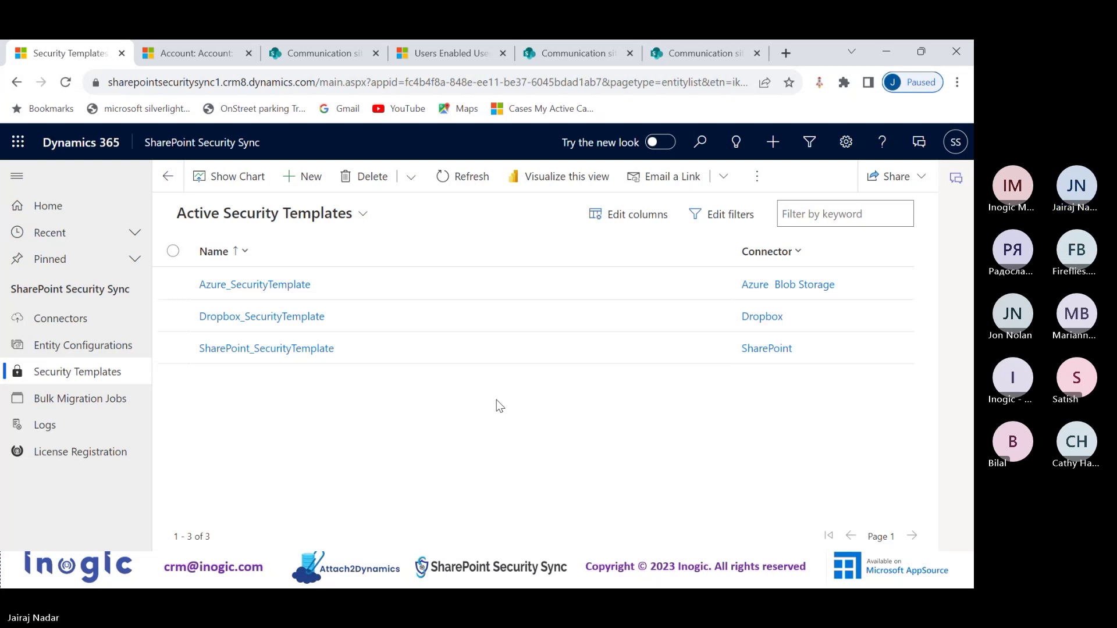
key(alt+Tab)
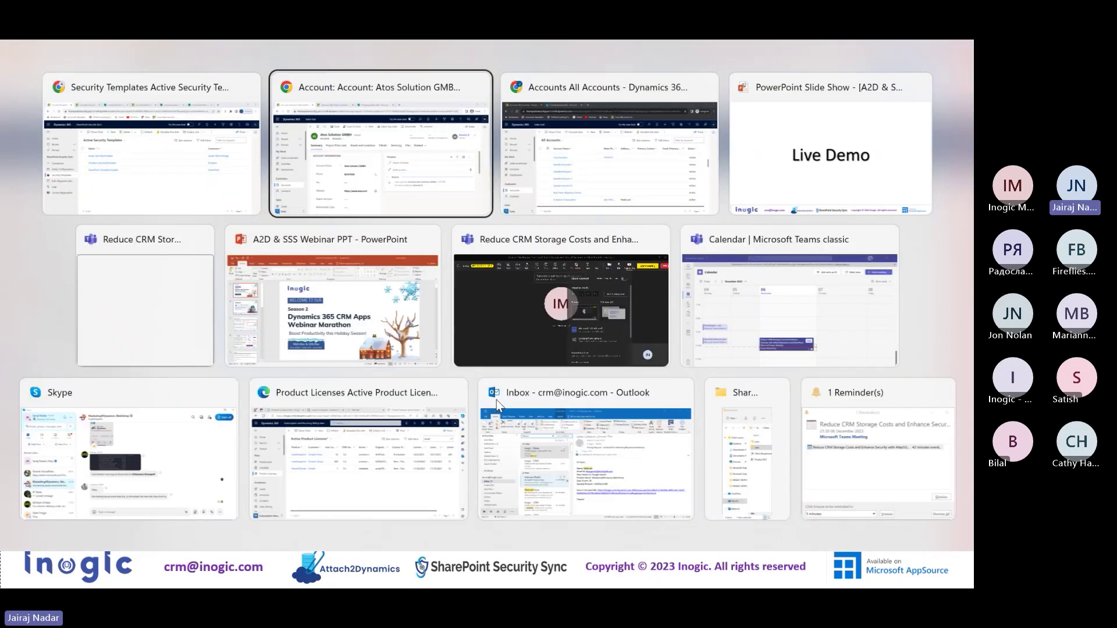